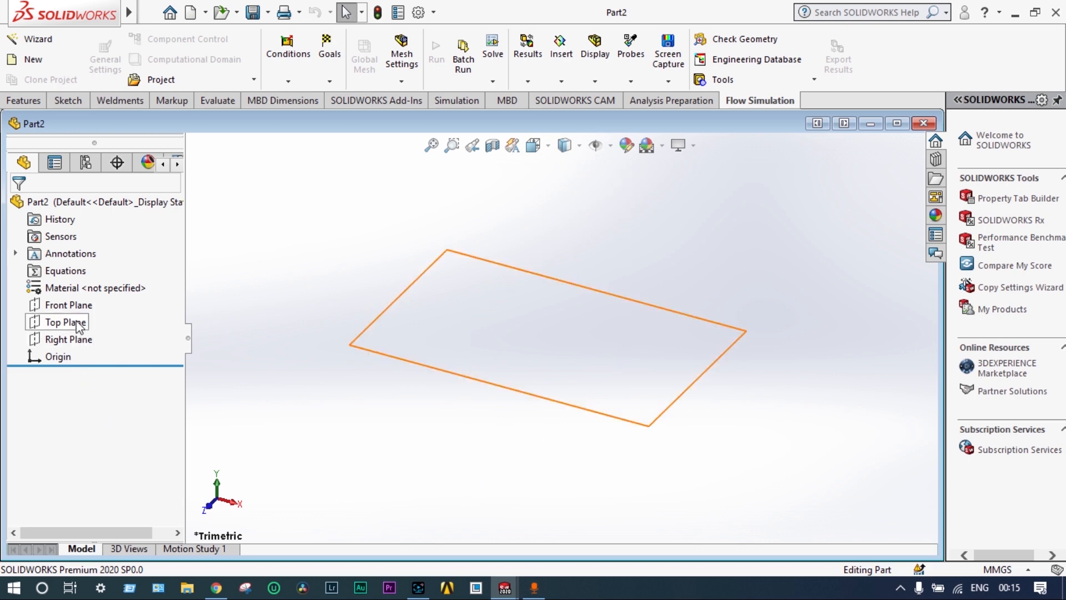
Step: Sketch two concentric circles centred on the origin on the Right Plane, the inner one about 89 mm in diameter
left_click(81, 342)
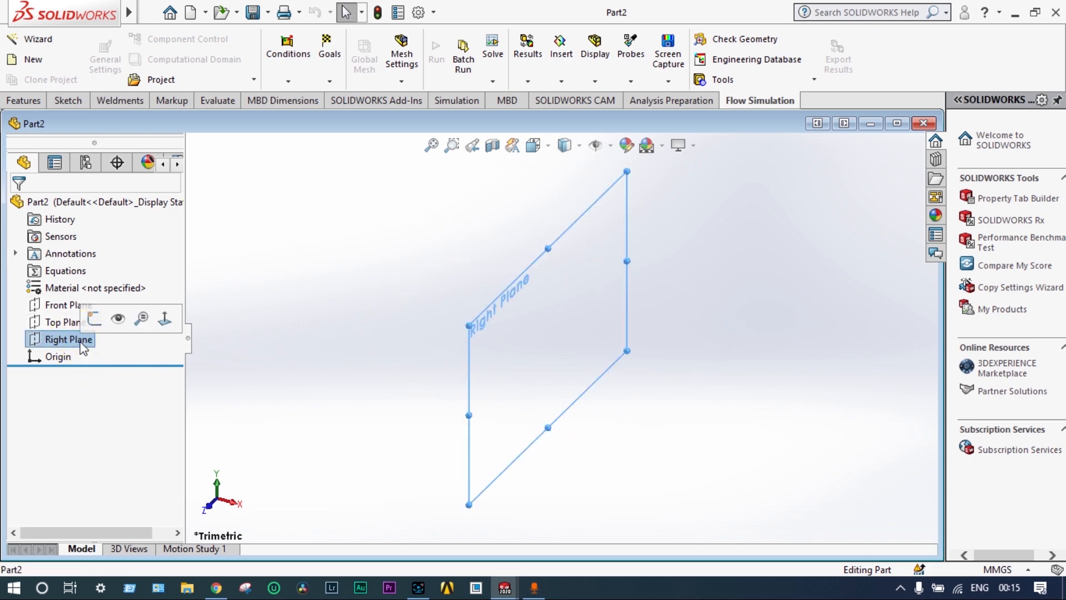
left_click(164, 319)
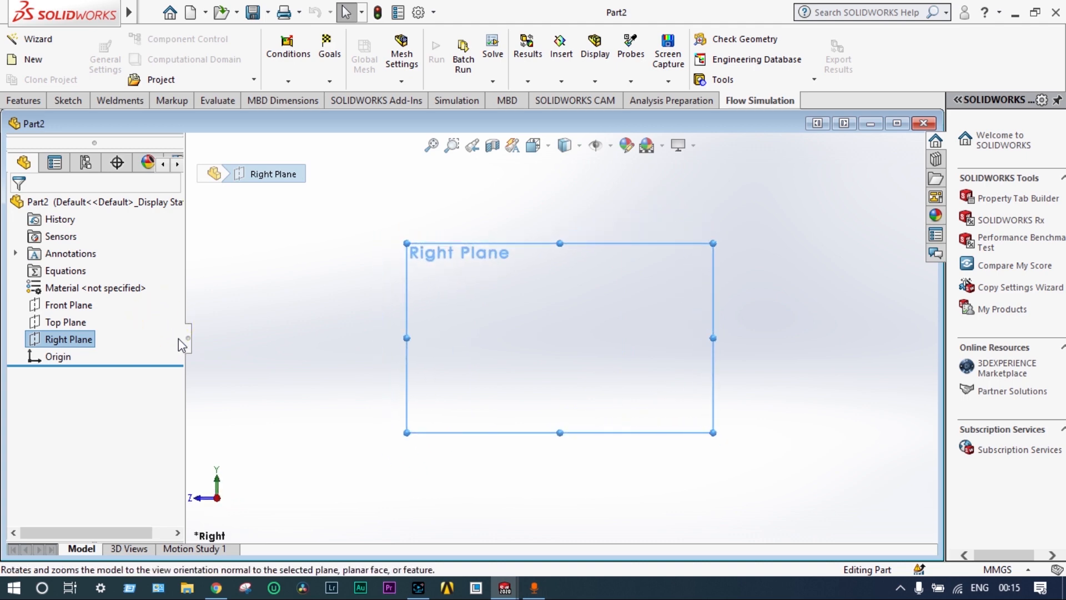
left_click(74, 104)
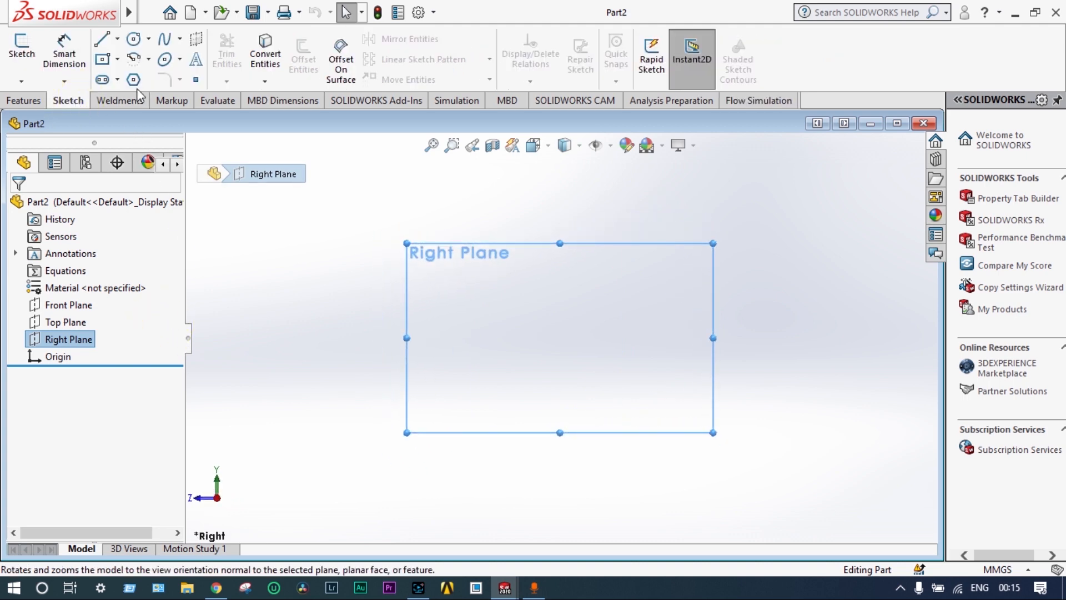
left_click(137, 41)
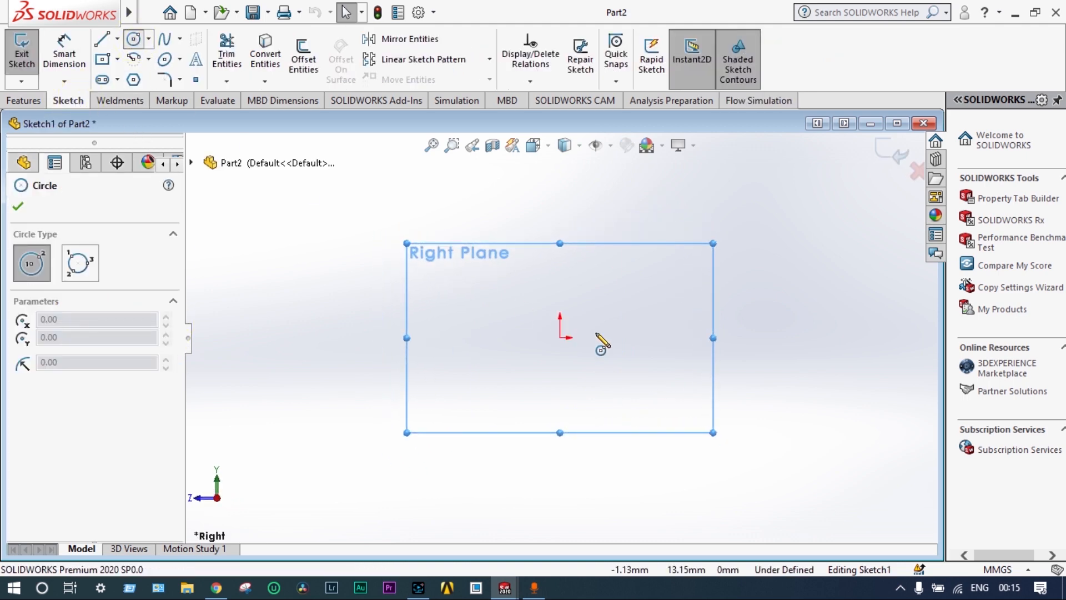
left_click_drag(561, 337, 483, 383)
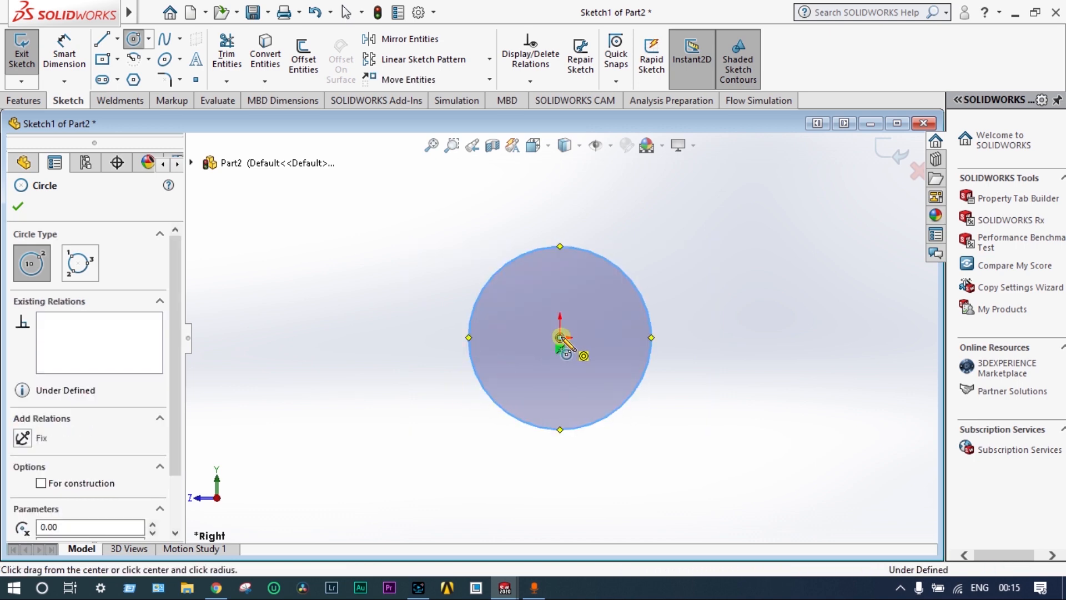
left_click_drag(561, 337, 488, 362)
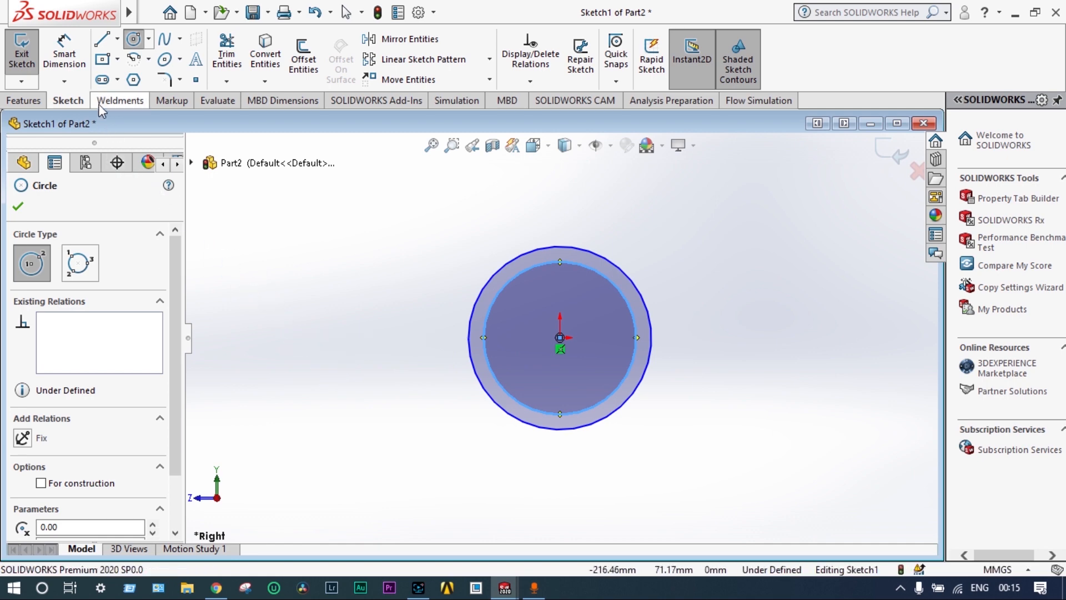
Step: Dimension the inner circle with a diameter of 75 mm
left_click(76, 57)
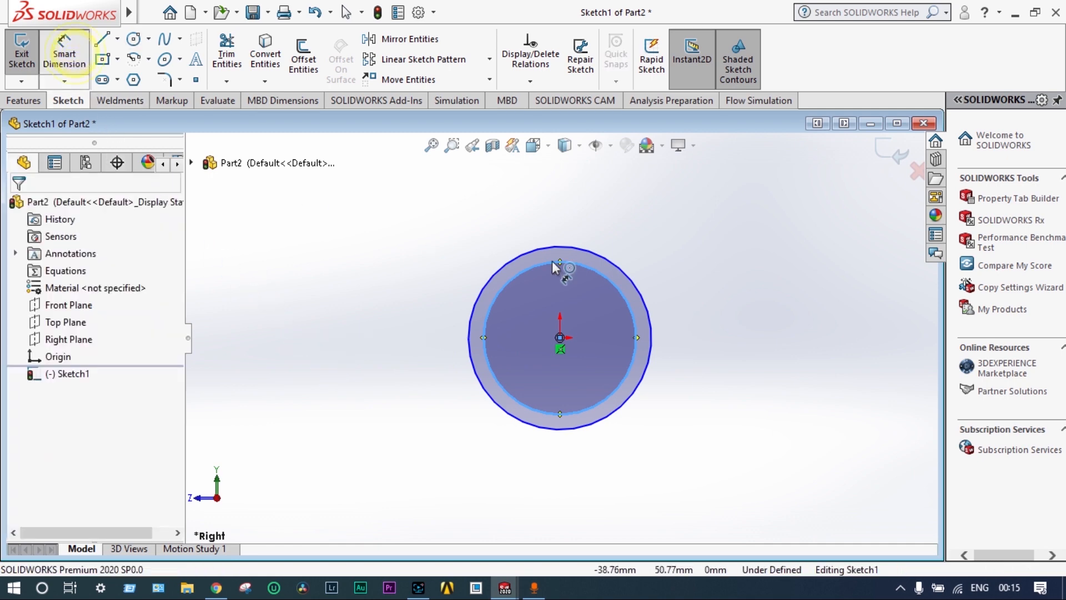
left_click(624, 300)
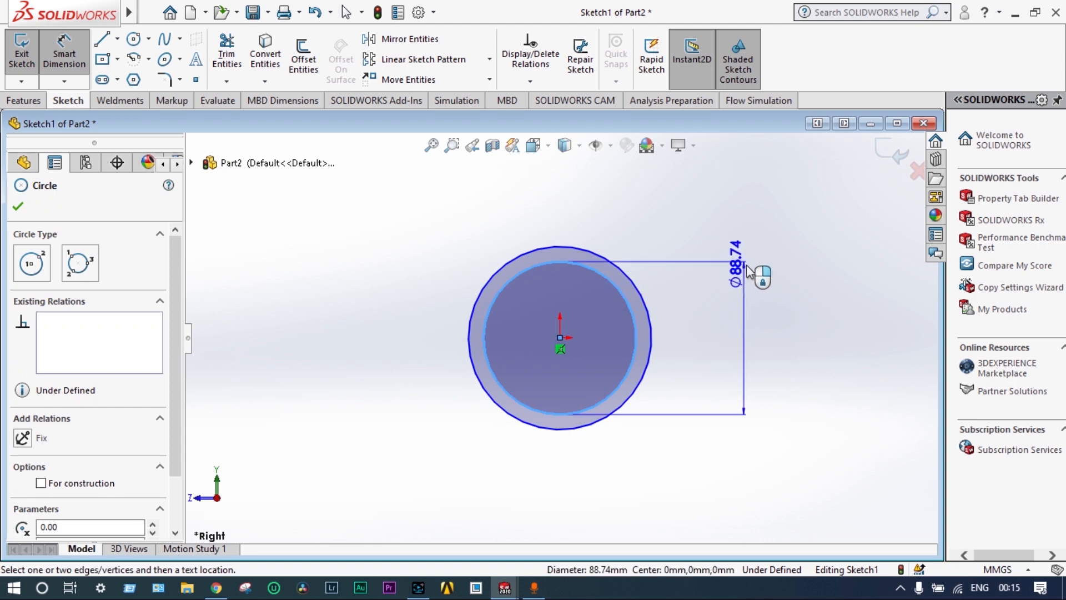
left_click(756, 261)
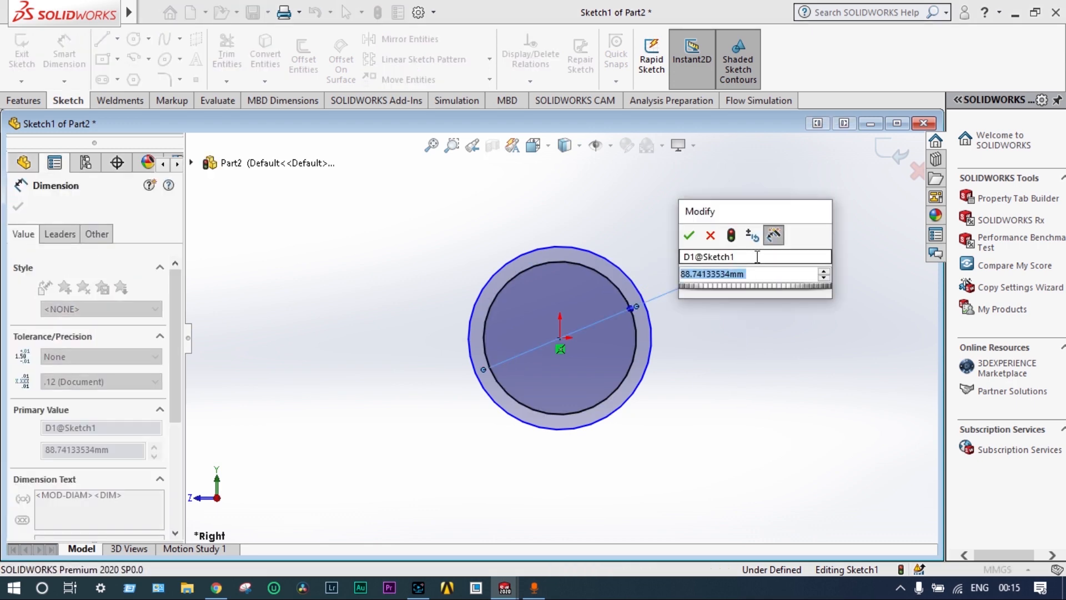
type("75")
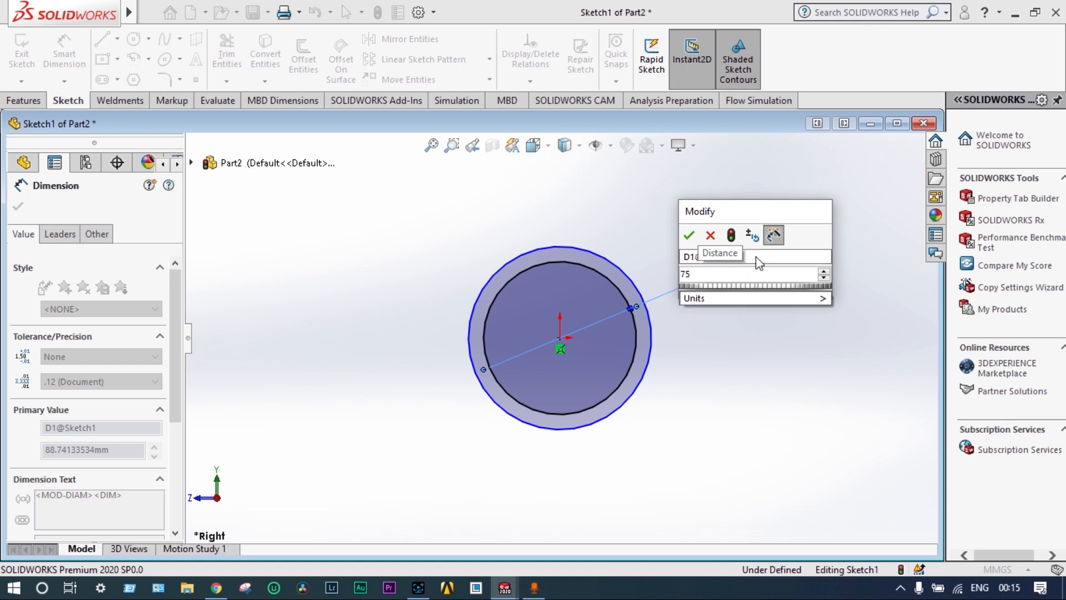
key("Return")
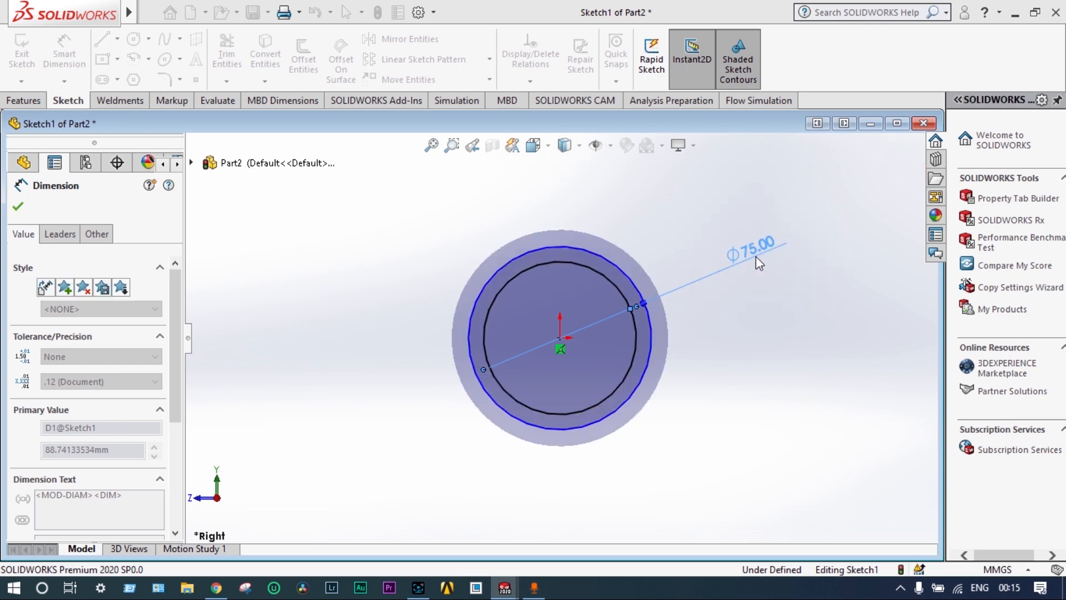
Step: Dimension the outer circle with a diameter of 80 mm and exit the sketch
left_click(644, 287)
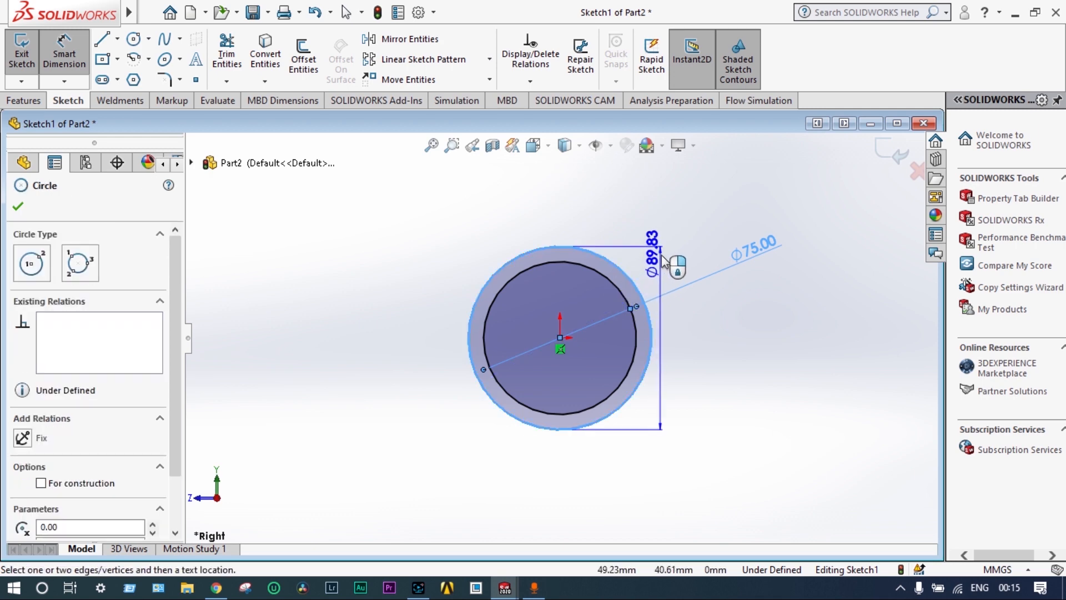
left_click(673, 239)
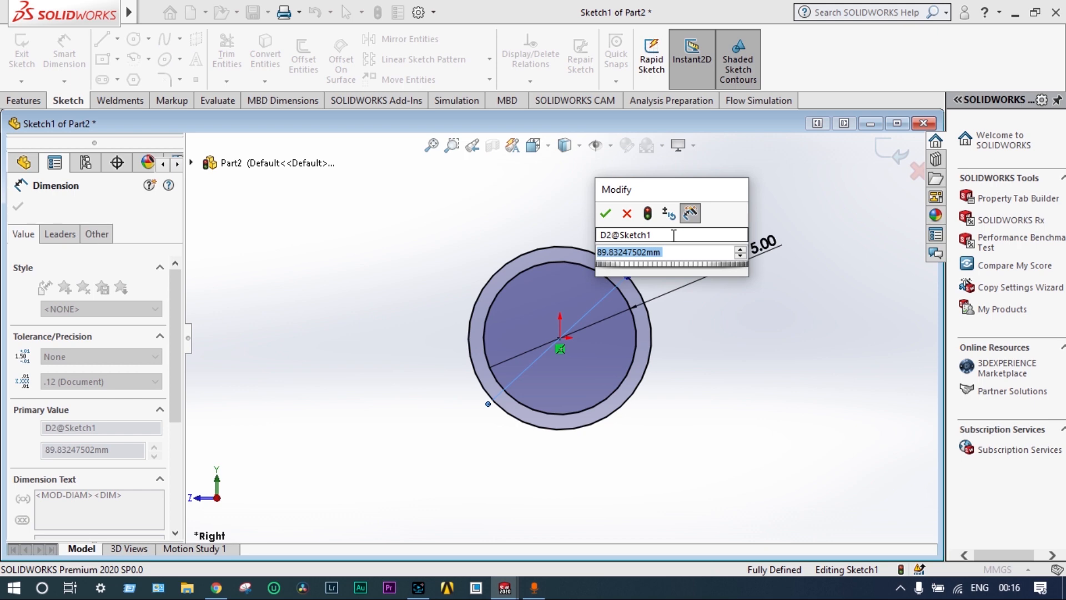
type("80")
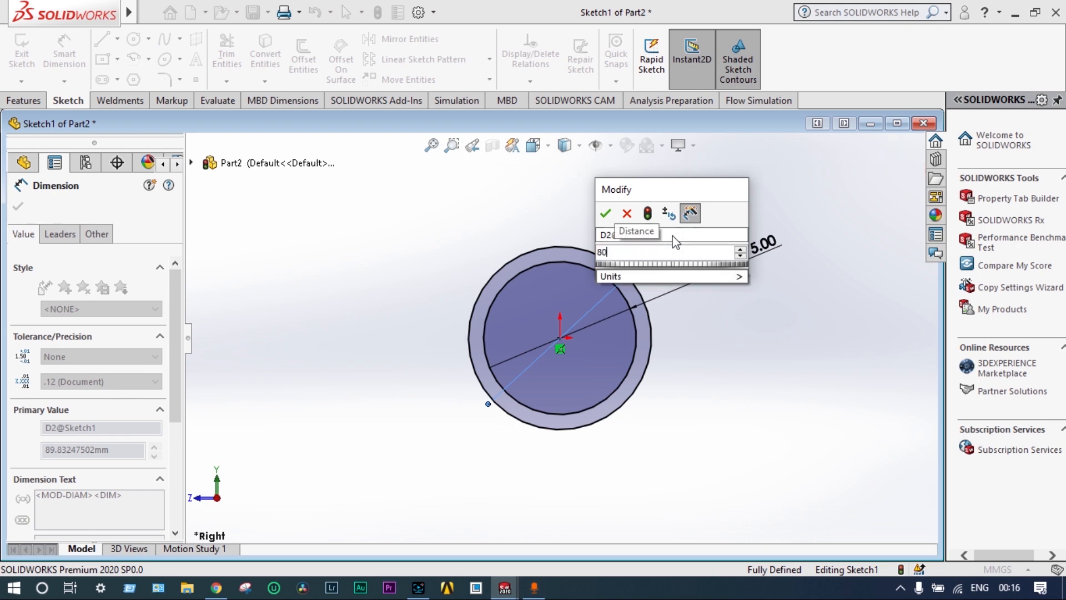
key("Return")
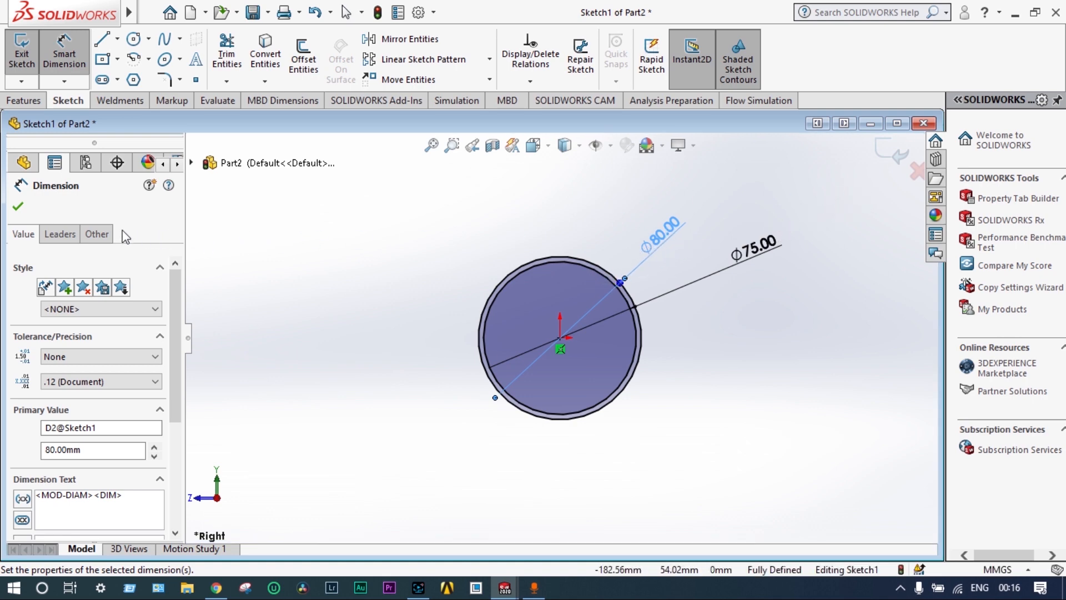
left_click(19, 207)
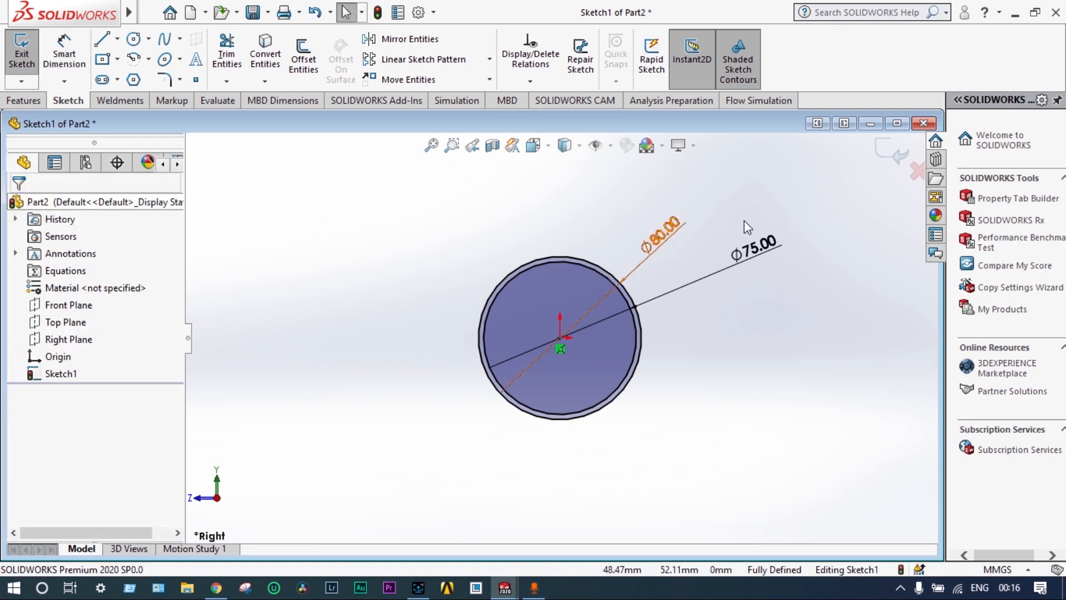
left_click(898, 156)
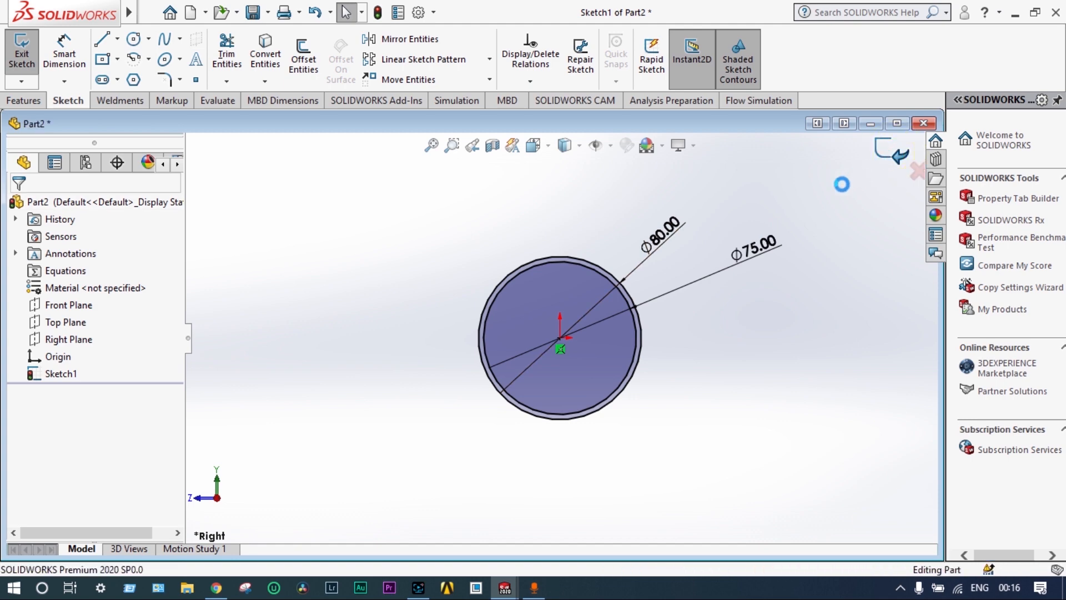
Step: Extrude the ring sketch into a tube using the Mid Plane end condition with a depth of 200 mm
left_click(66, 376)
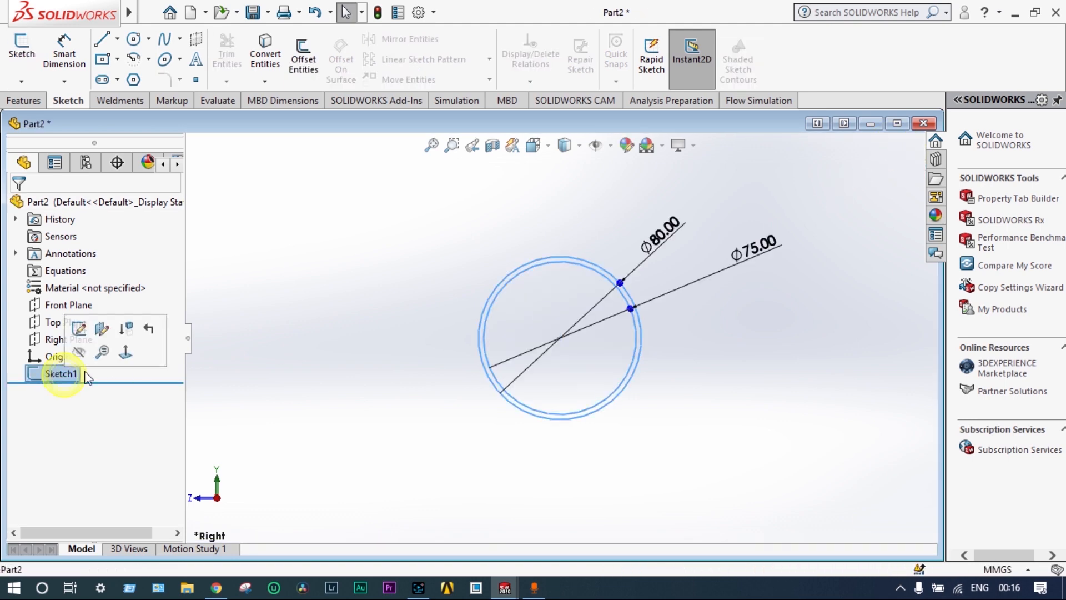
left_click(23, 100)
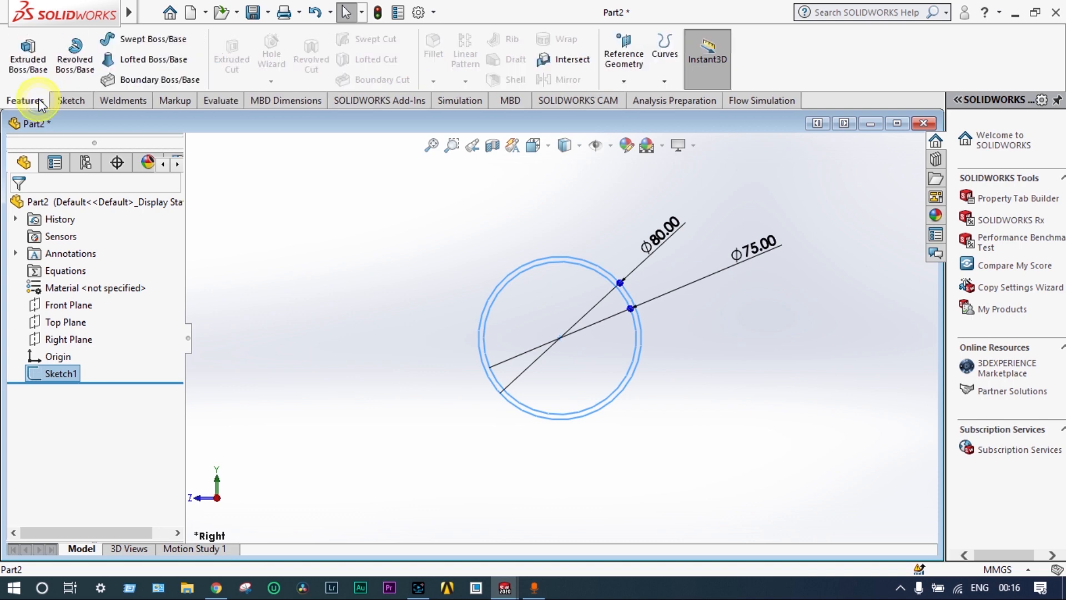
left_click(34, 66)
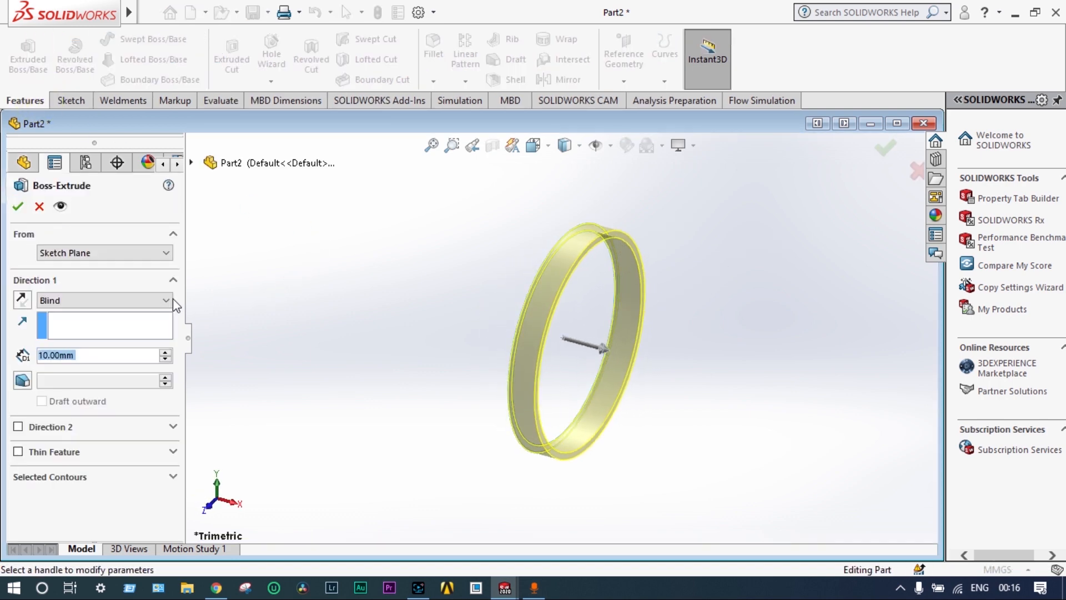
left_click(167, 300)
left_click(113, 367)
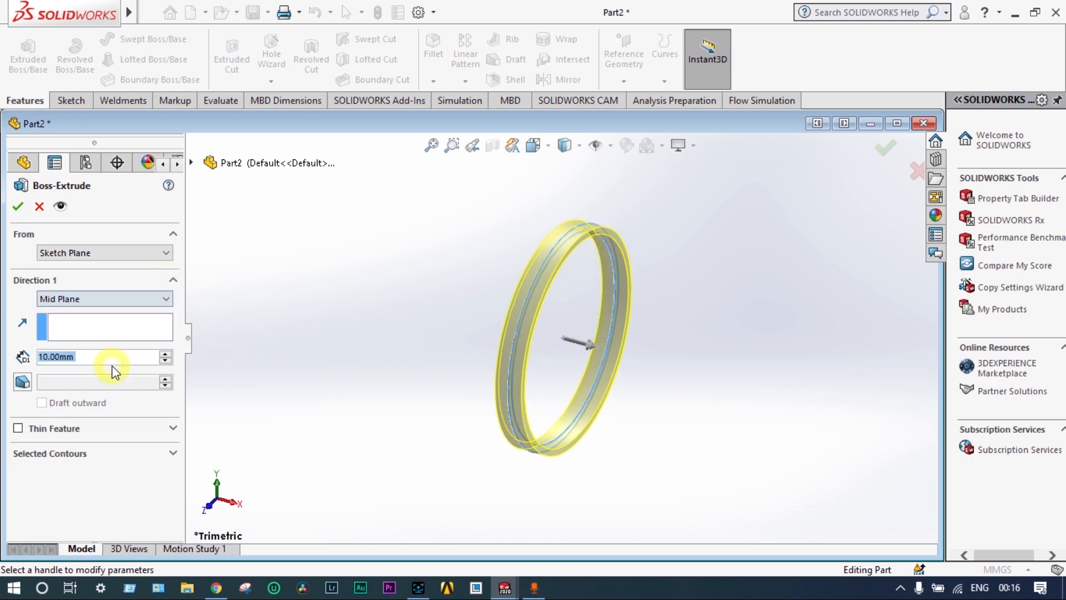
left_click(166, 354)
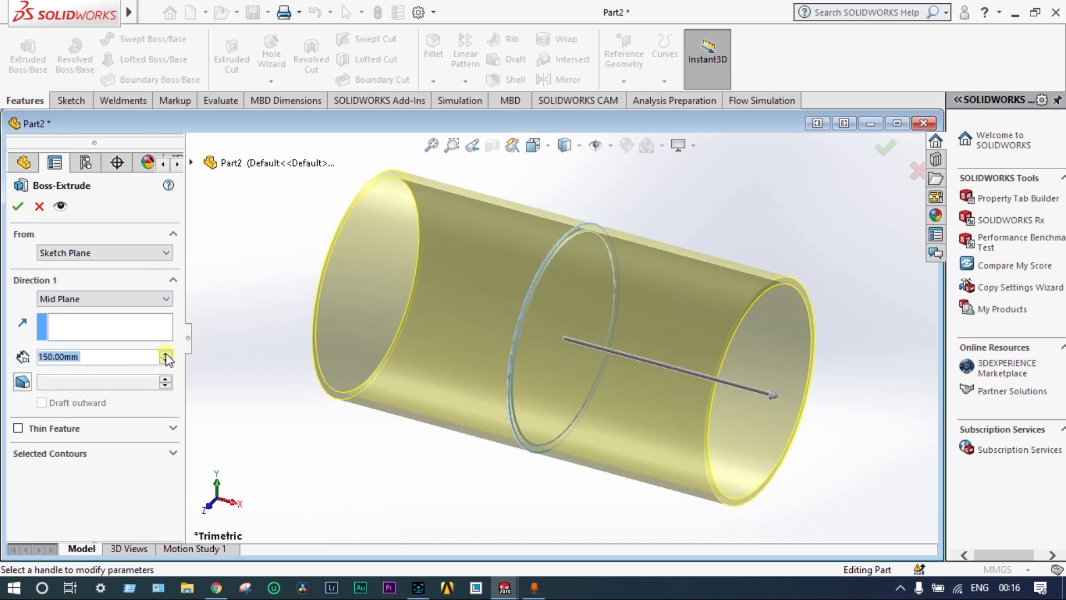
left_click(167, 354)
left_click(167, 354)
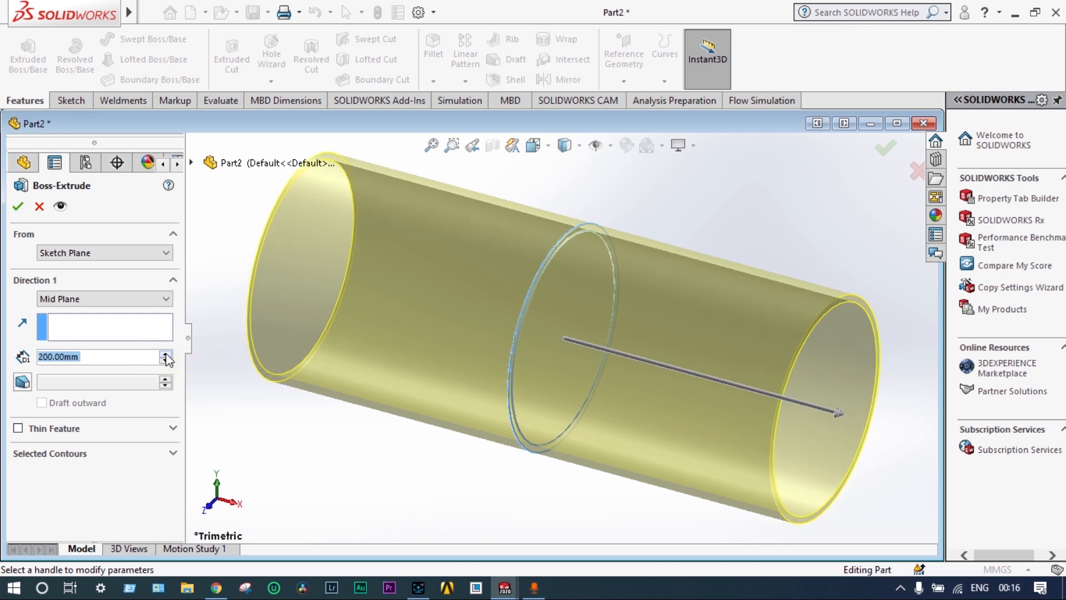
left_click(17, 206)
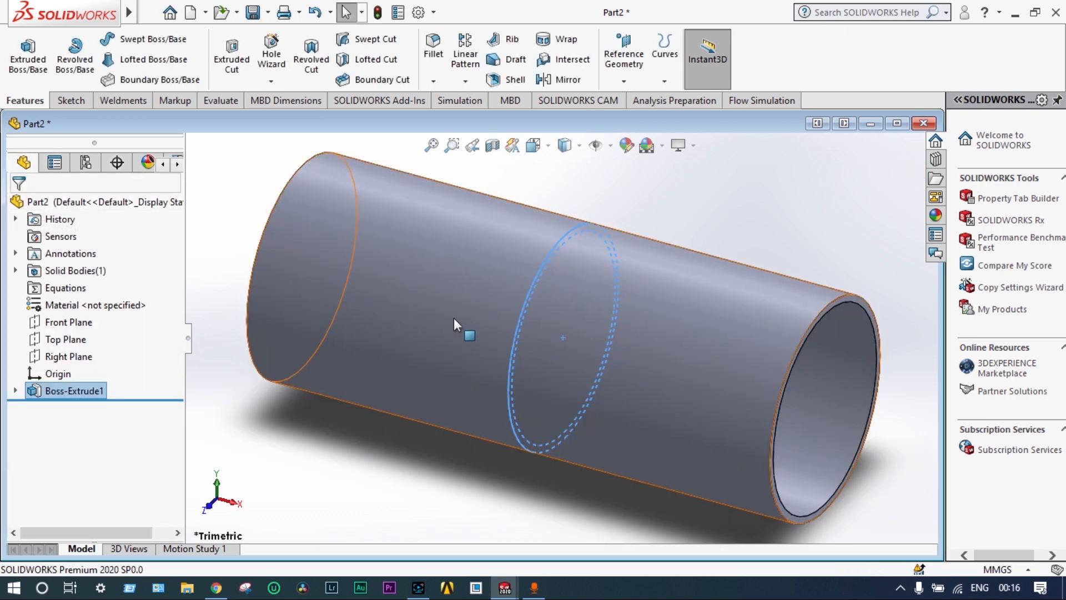
Step: On the Right Plane, sketch two circles centred on the origin: one along the tube's inner edge and one about 27 mm in diameter
key("f")
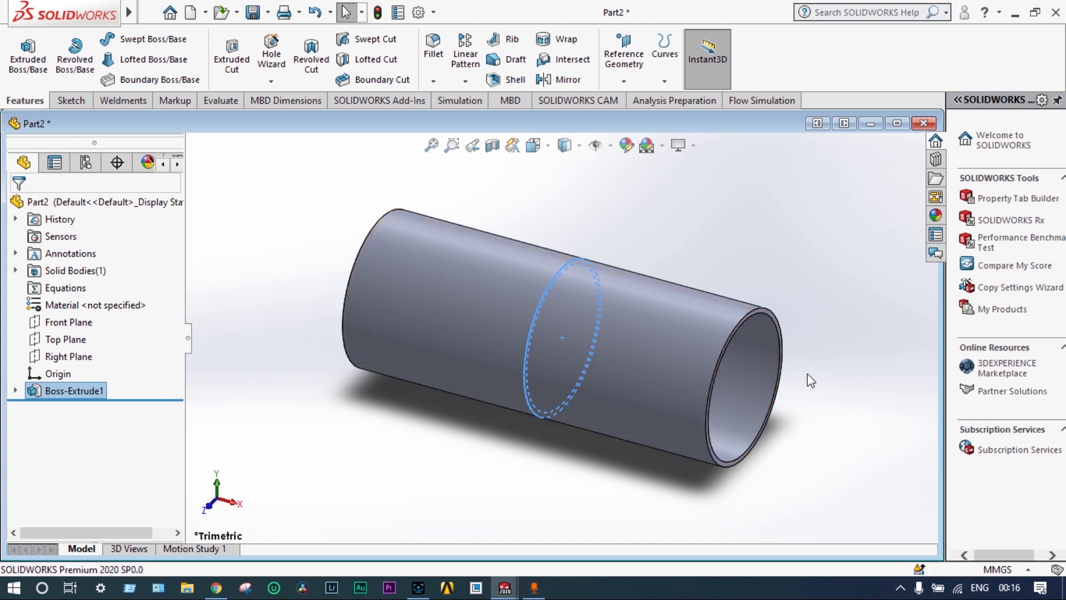
middle_click_drag(836, 374, 803, 356)
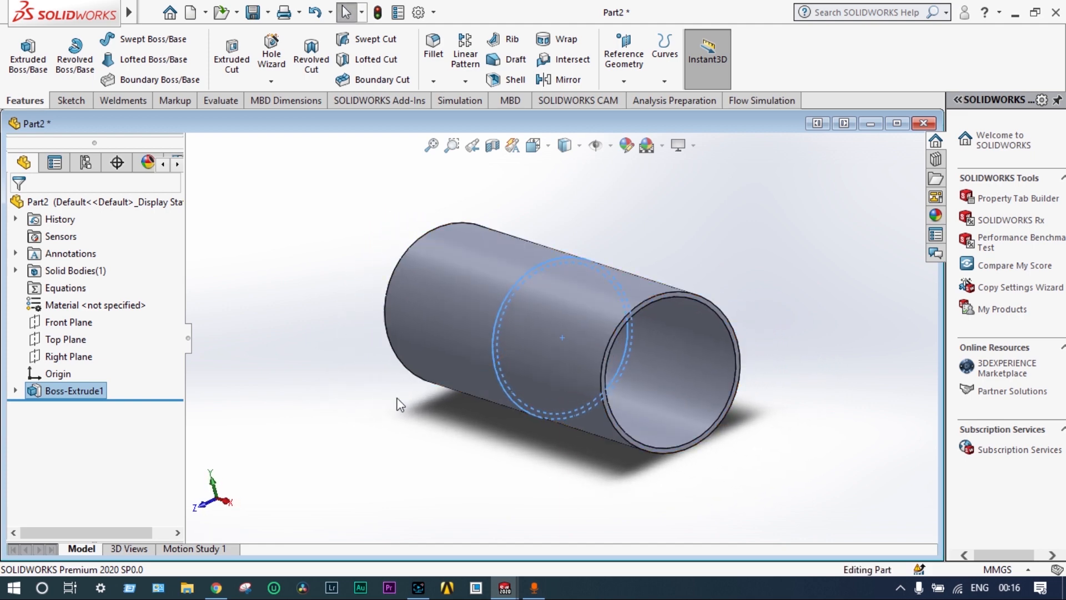
right_click(81, 356)
left_click(167, 308)
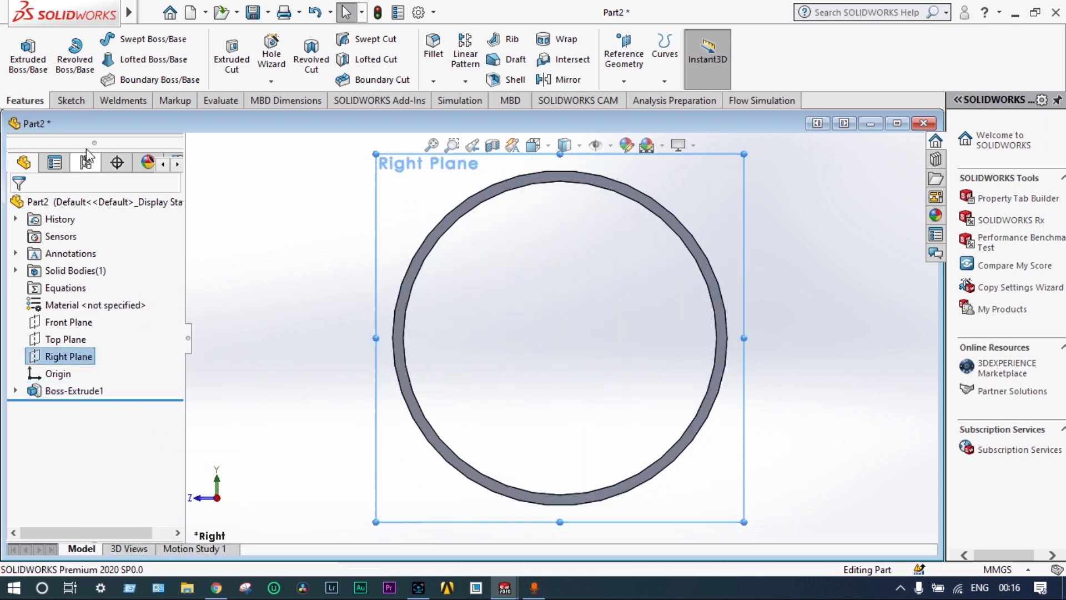
left_click(71, 101)
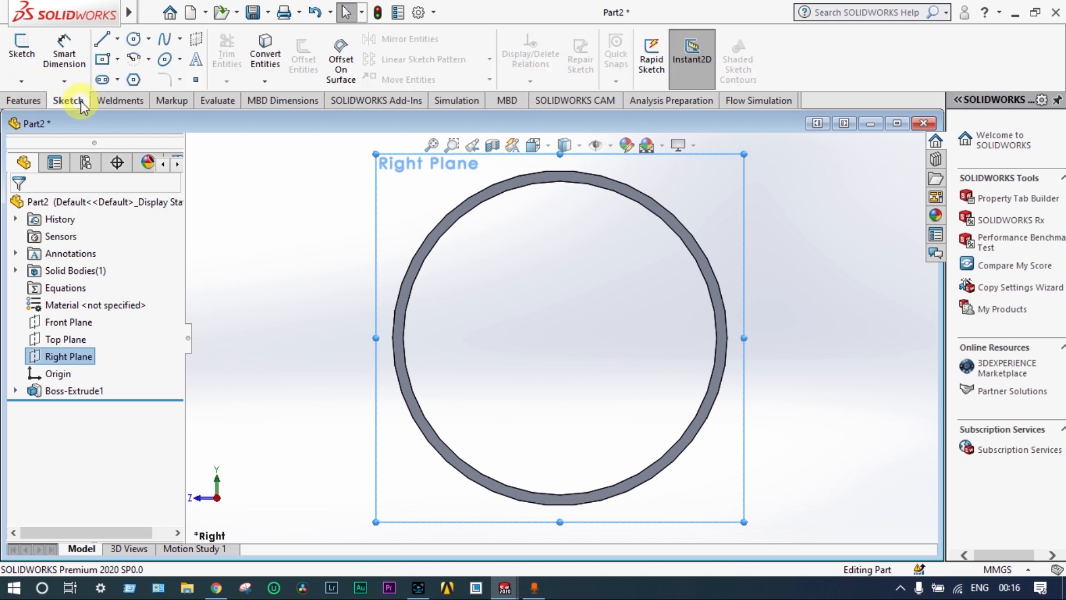
left_click(133, 39)
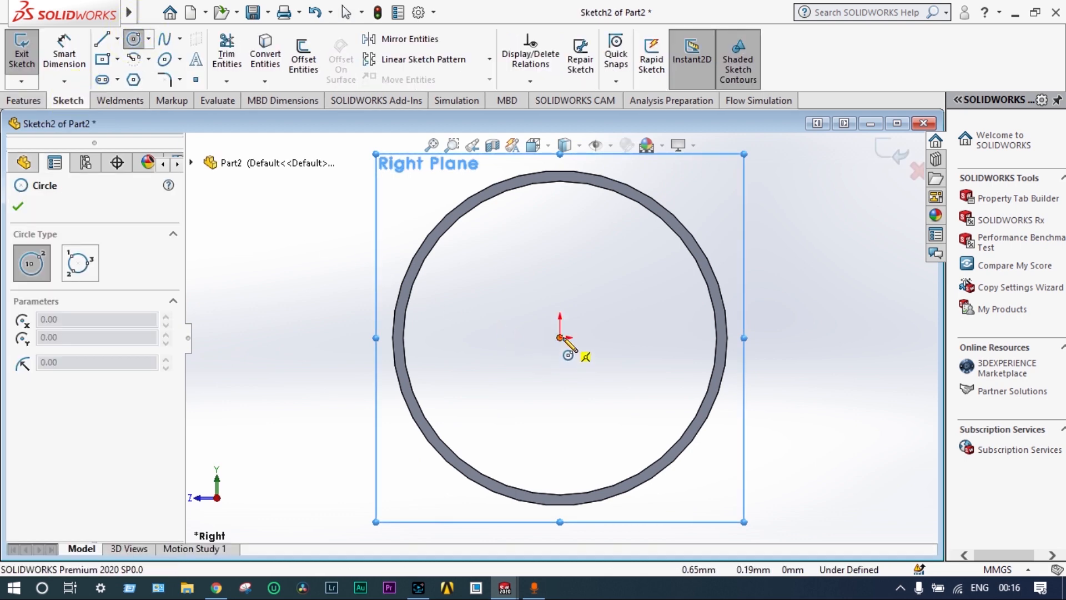
left_click(560, 337)
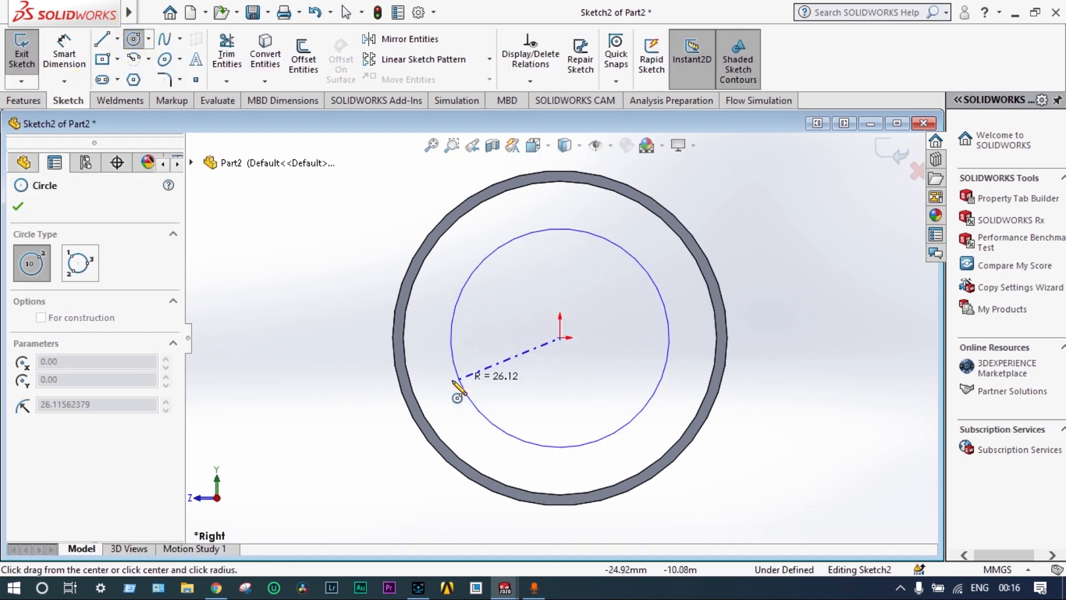
left_click(413, 395)
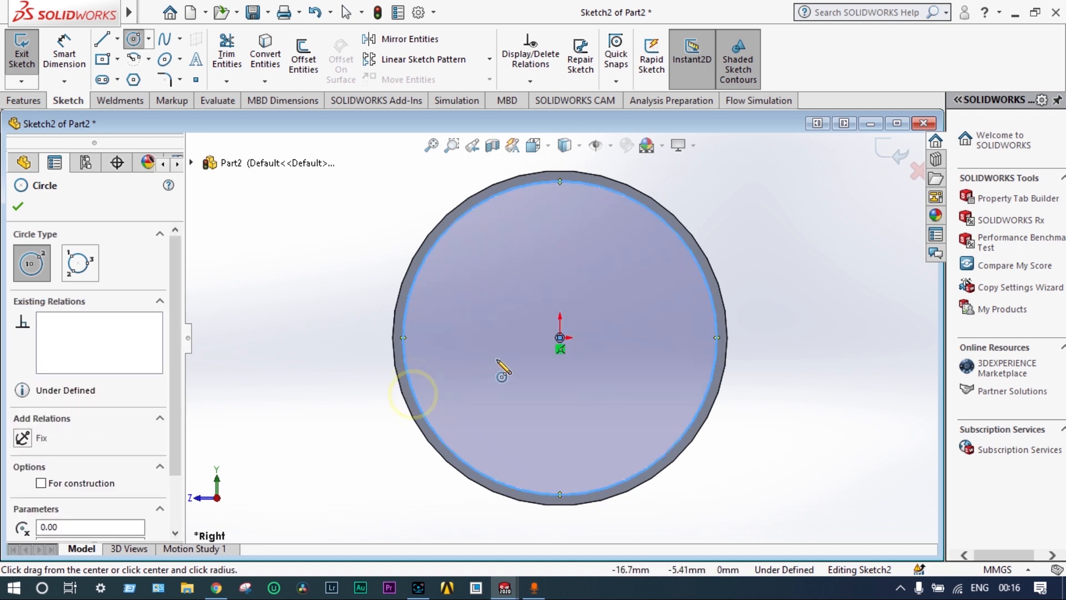
left_click(560, 337)
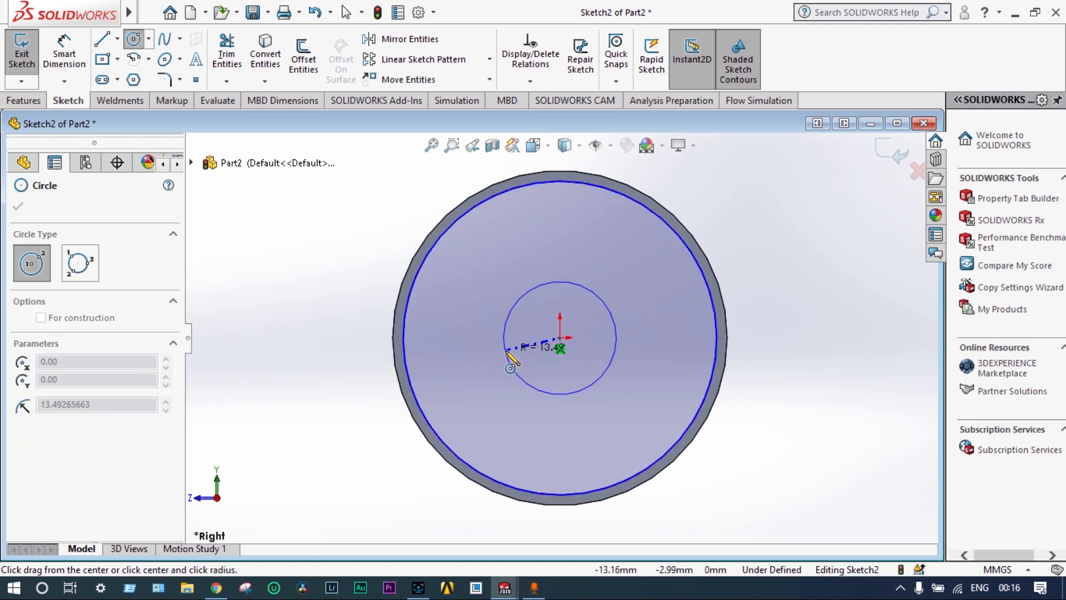
left_click(506, 352)
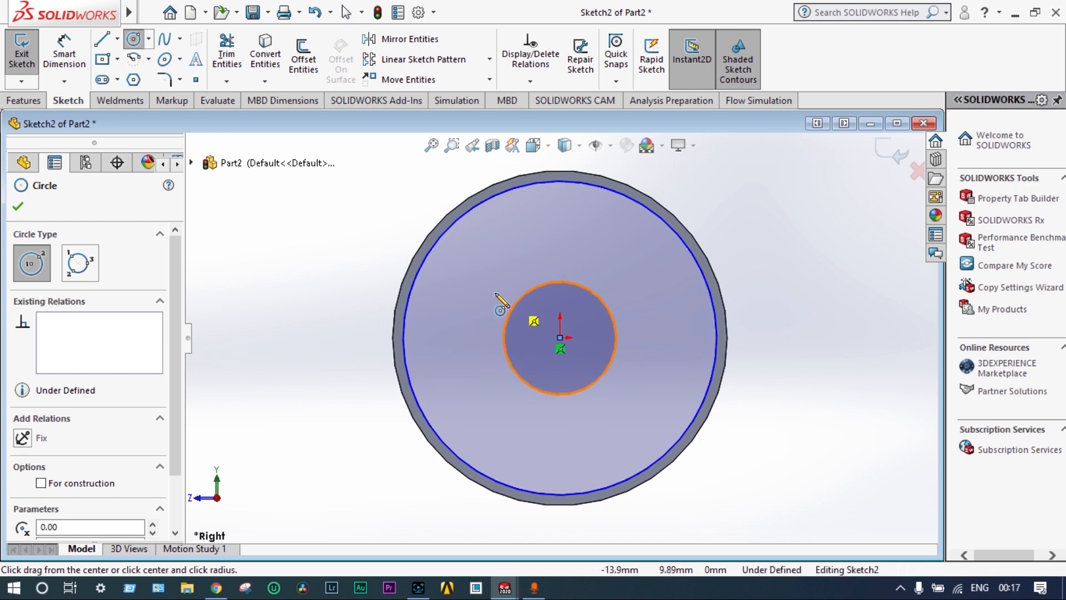
Step: Dimension the small circle with a diameter of 30 mm and exit the sketch
left_click(63, 53)
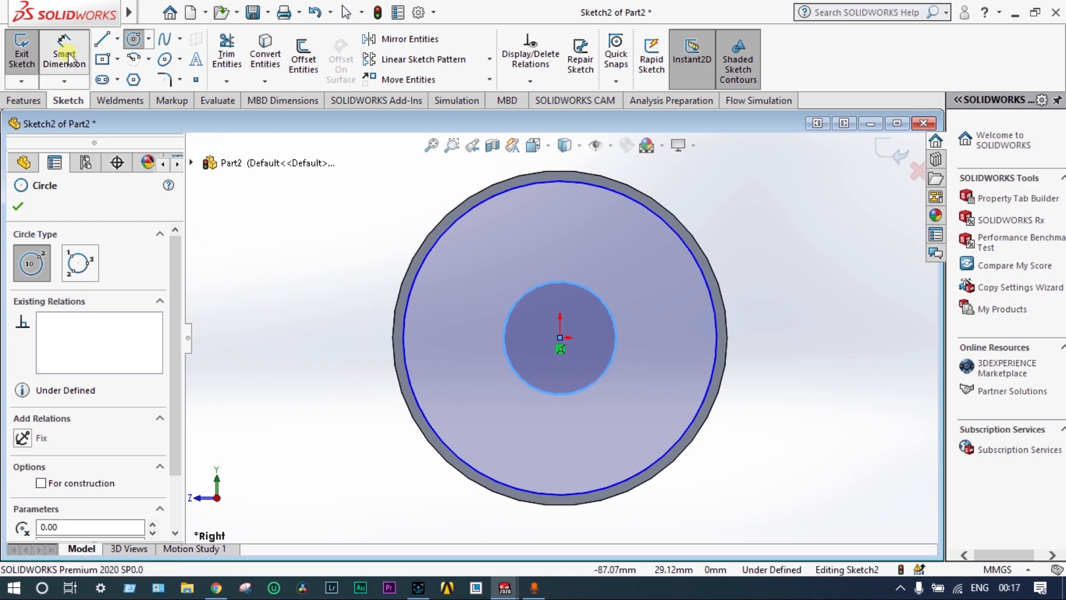
left_click(700, 273)
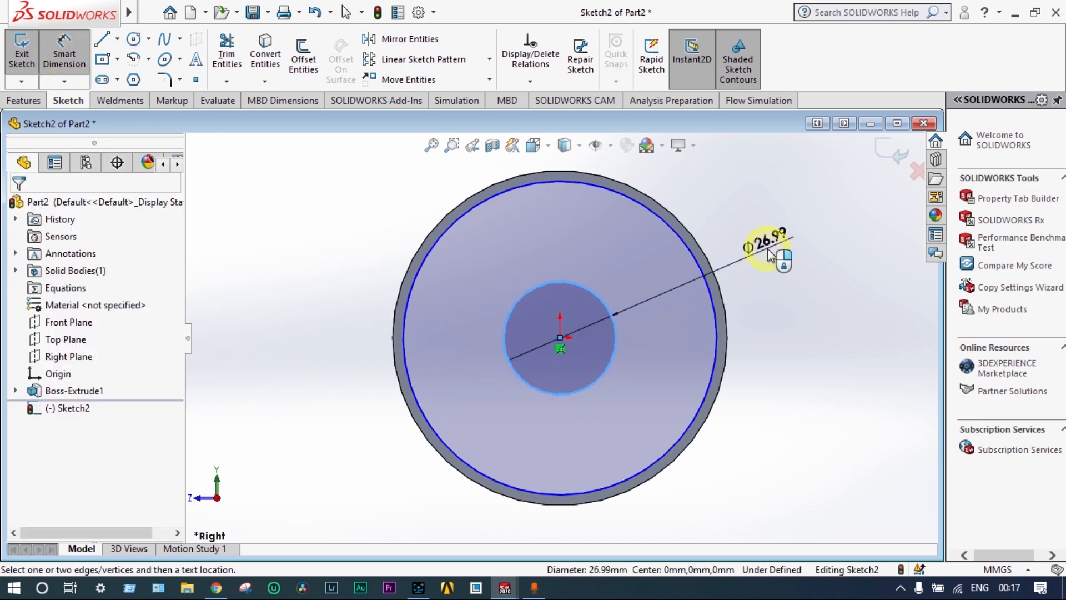
left_click(770, 253)
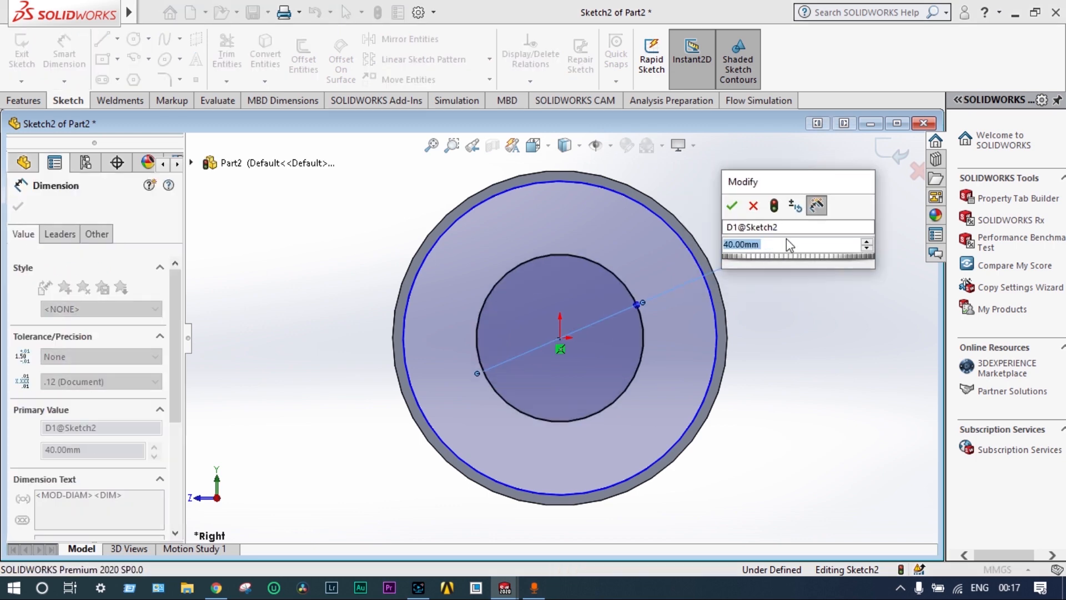
type("30")
key("Return")
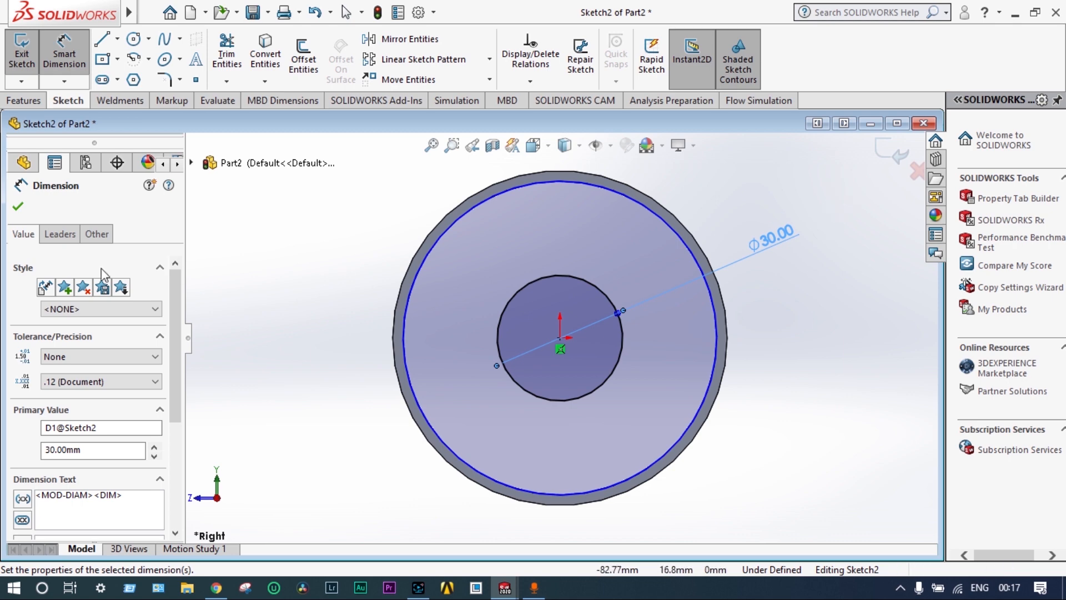
left_click(17, 208)
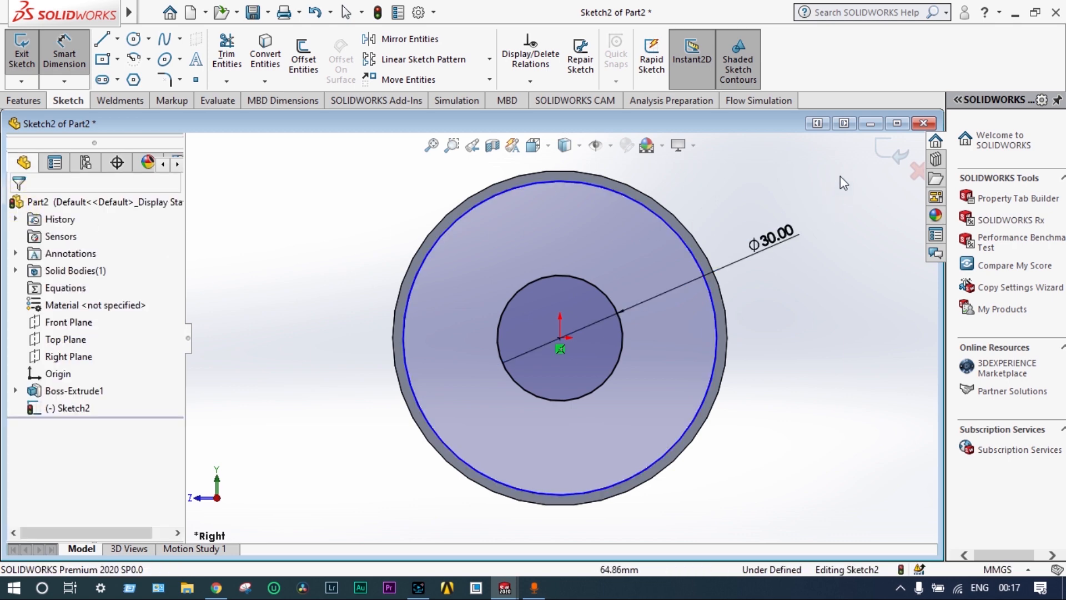
left_click(895, 157)
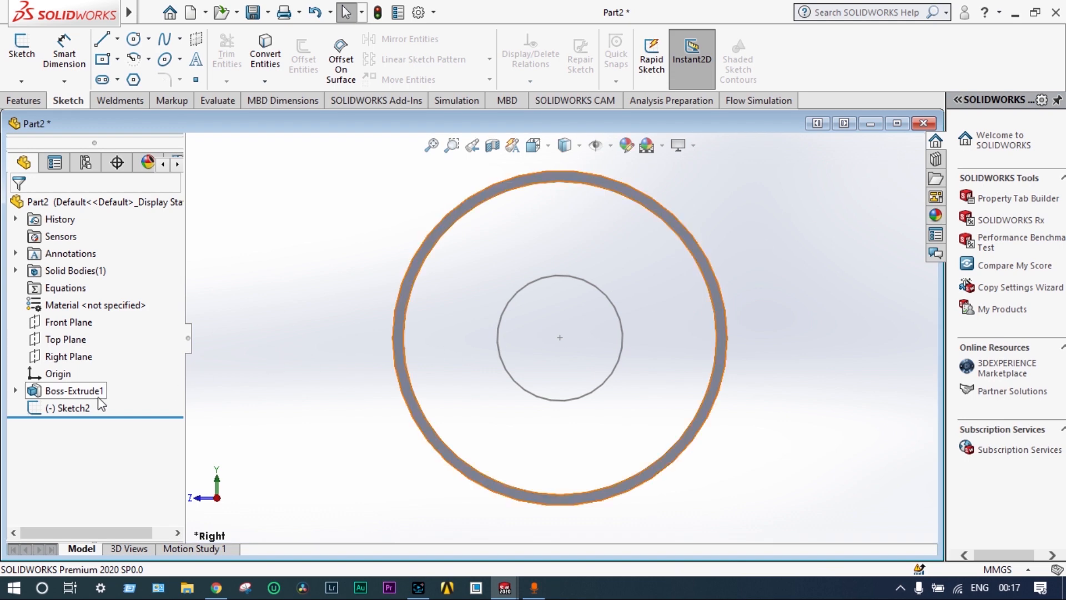
Step: Extrude the ring sketch inside the tube using the Mid Plane end condition with a depth of 5 mm
left_click(78, 408)
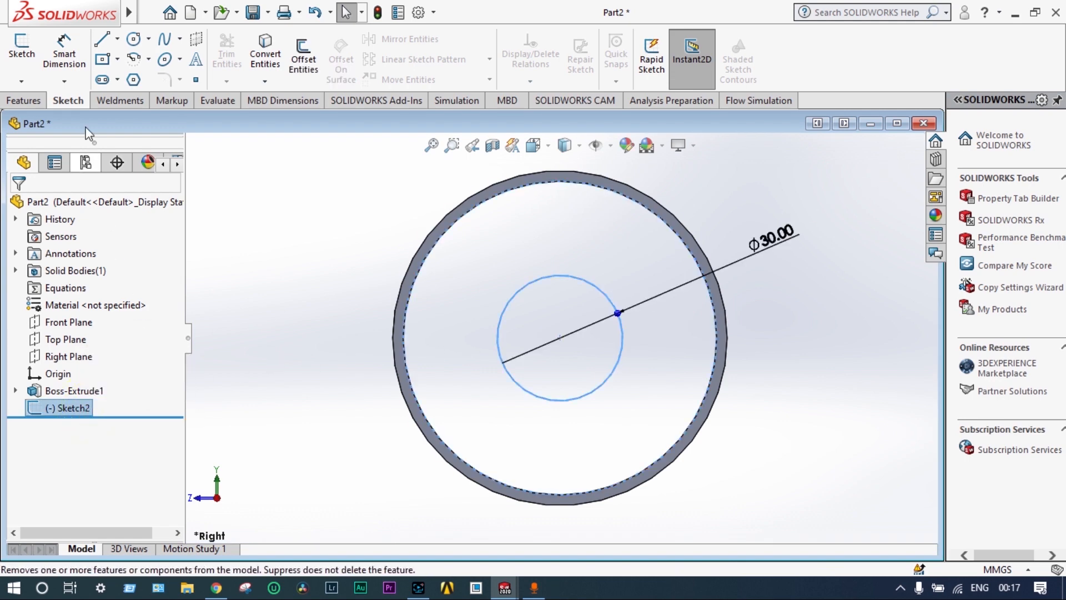
left_click(32, 101)
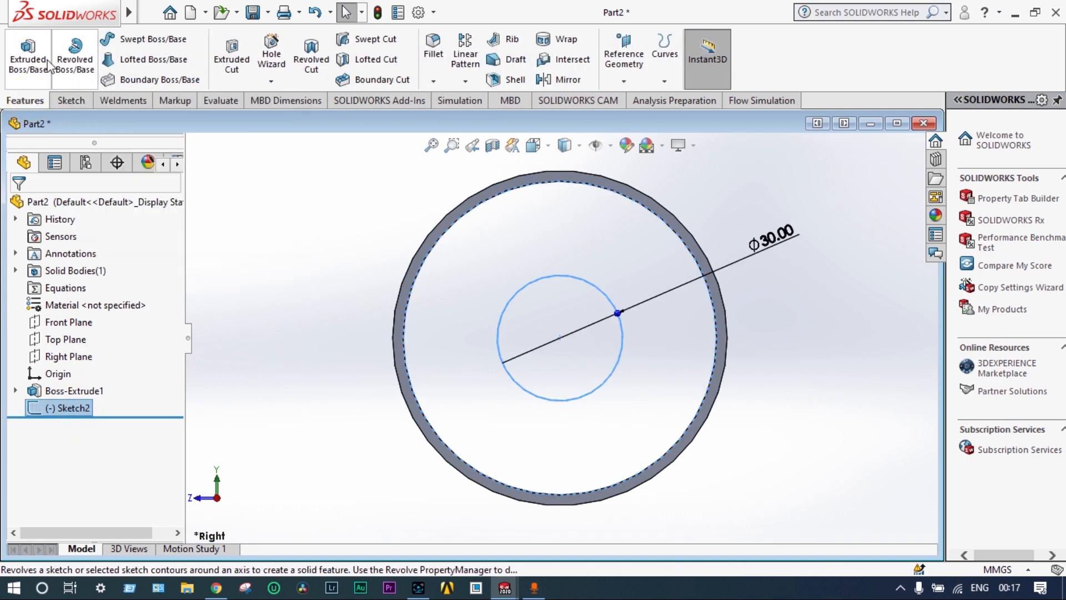
left_click(29, 55)
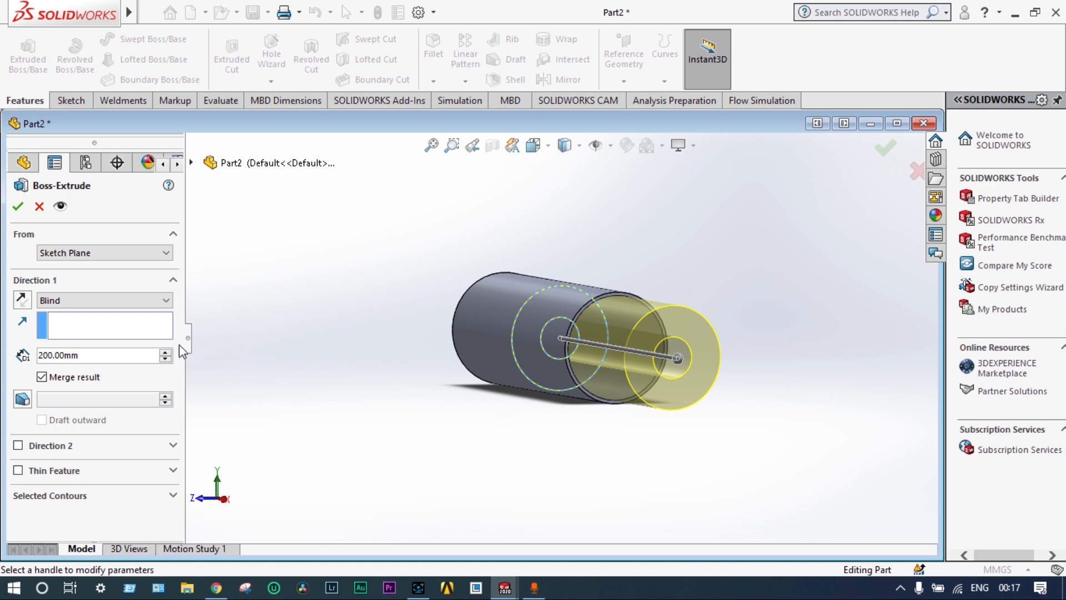
left_click(166, 301)
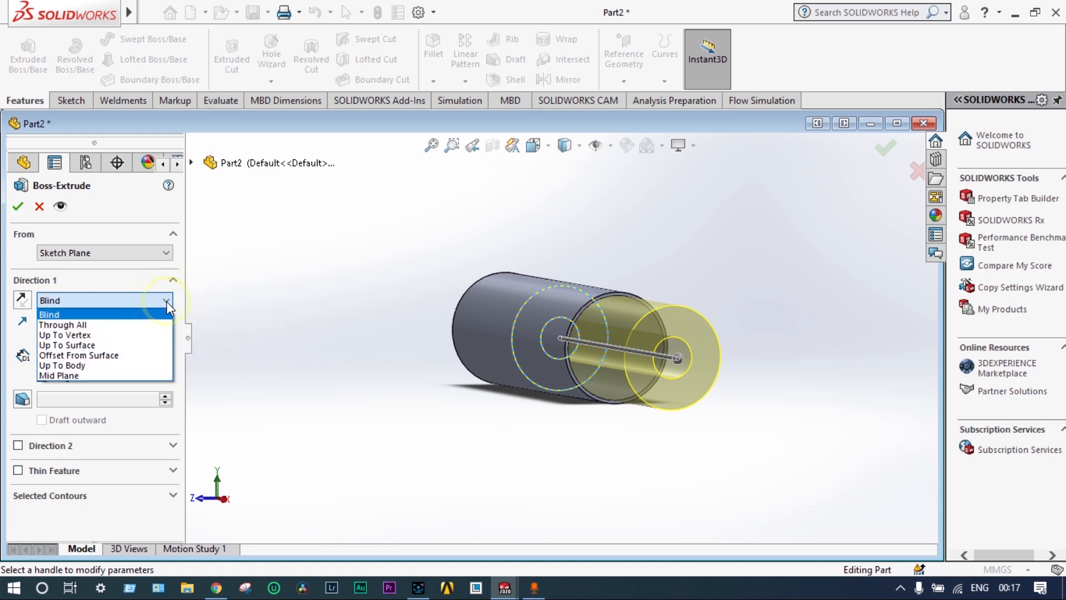
left_click(132, 374)
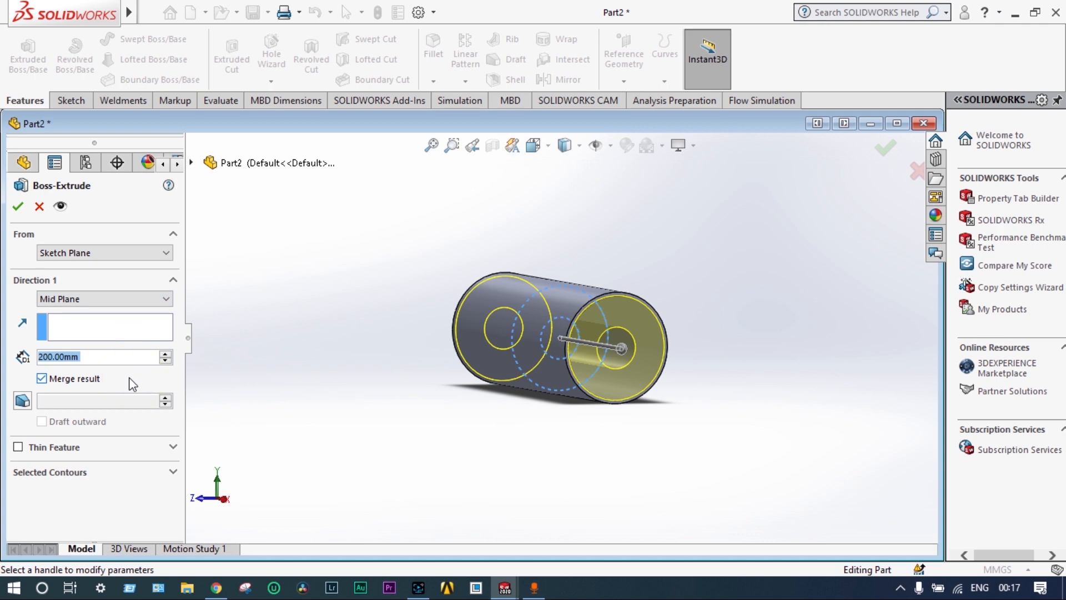
key("Return")
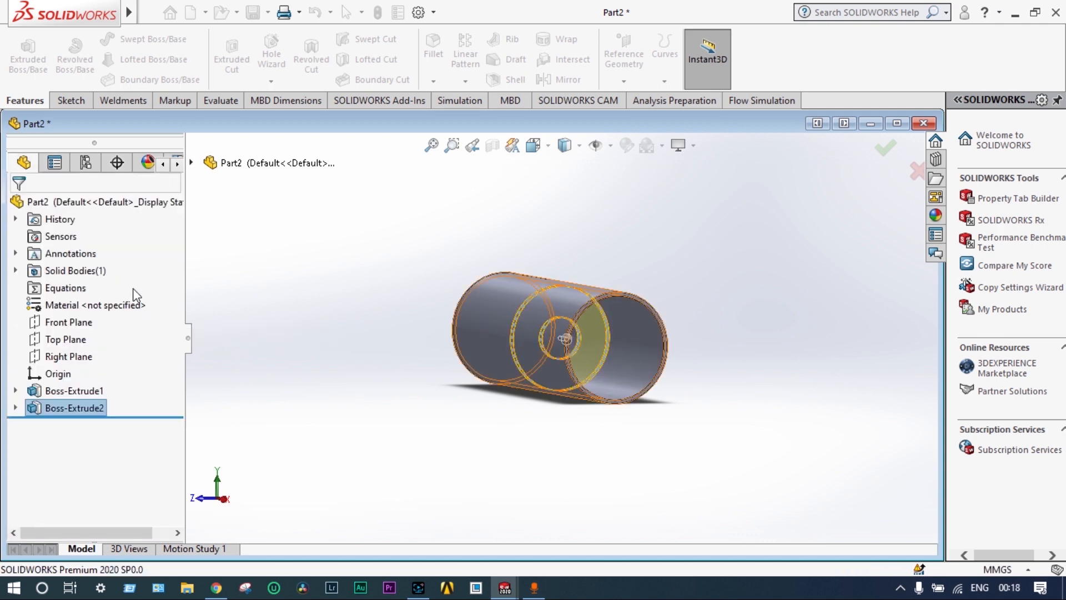
Step: Make the tube's outer cylindrical face transparent
middle_click_drag(327, 349, 360, 372)
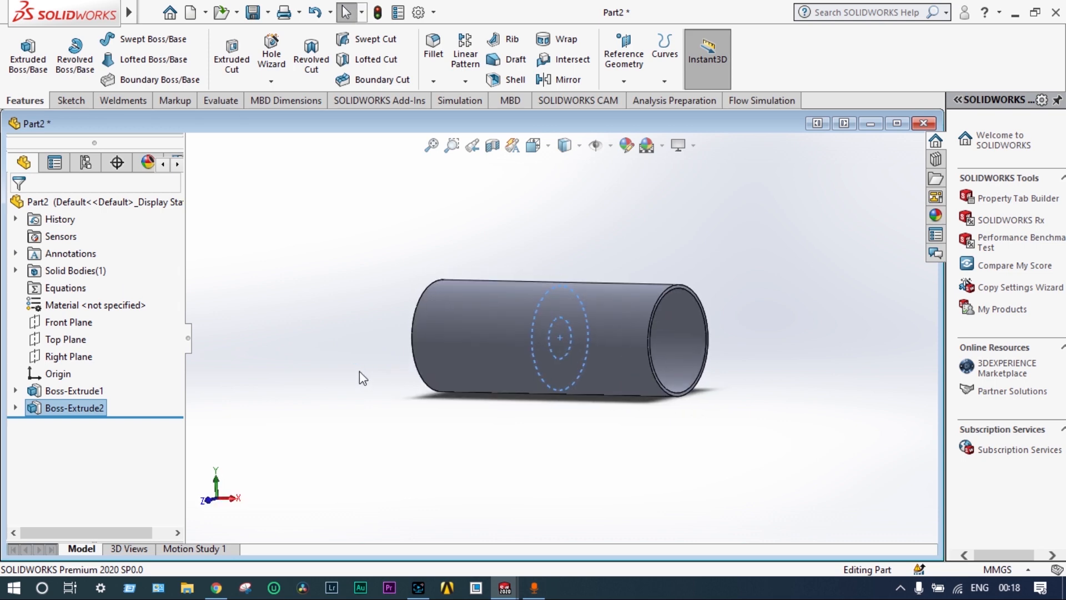
right_click(495, 315)
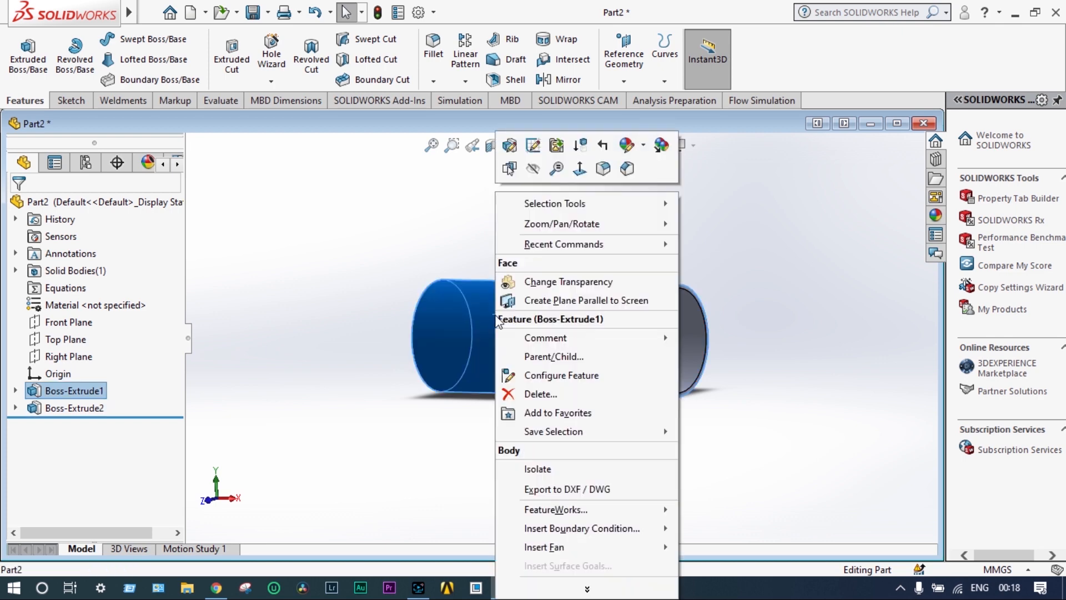
left_click(542, 282)
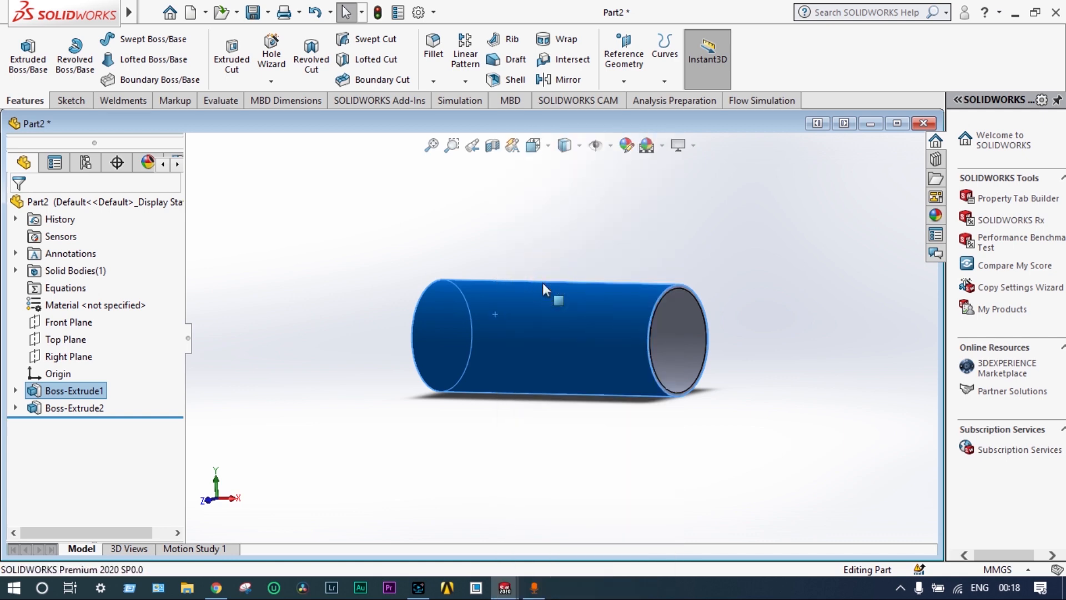
left_click(584, 245)
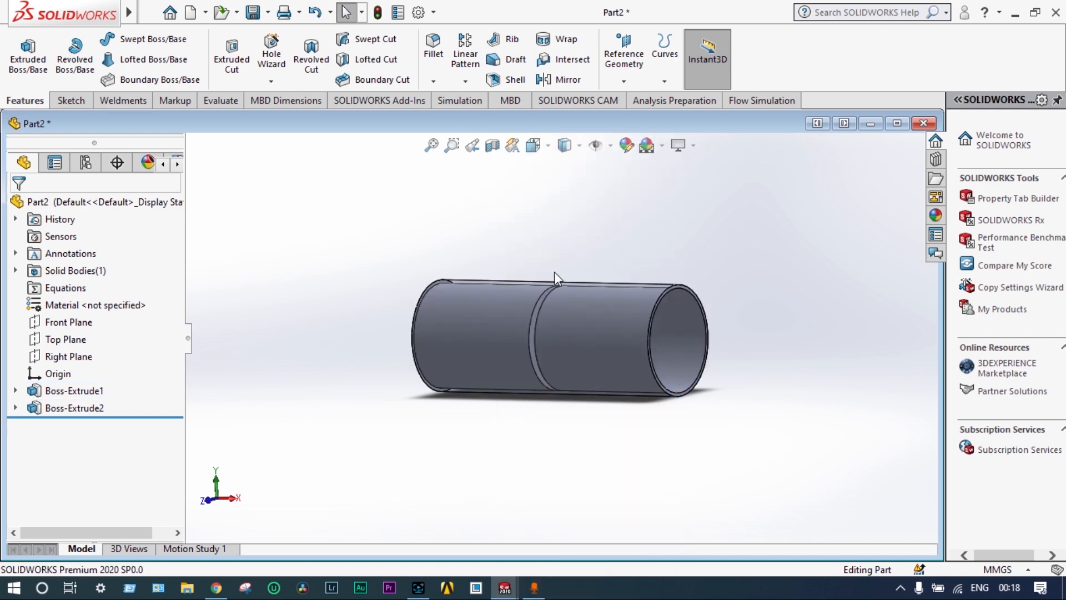
Step: Make the tube's two inner cylindrical faces, on either side of the ring, transparent
right_click(519, 304)
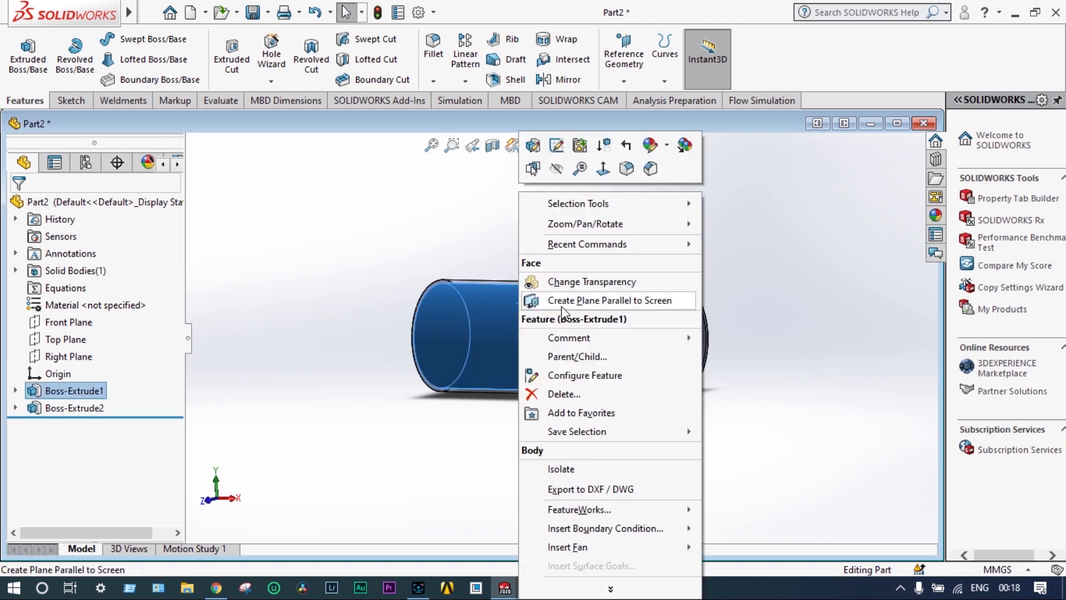
left_click(759, 311)
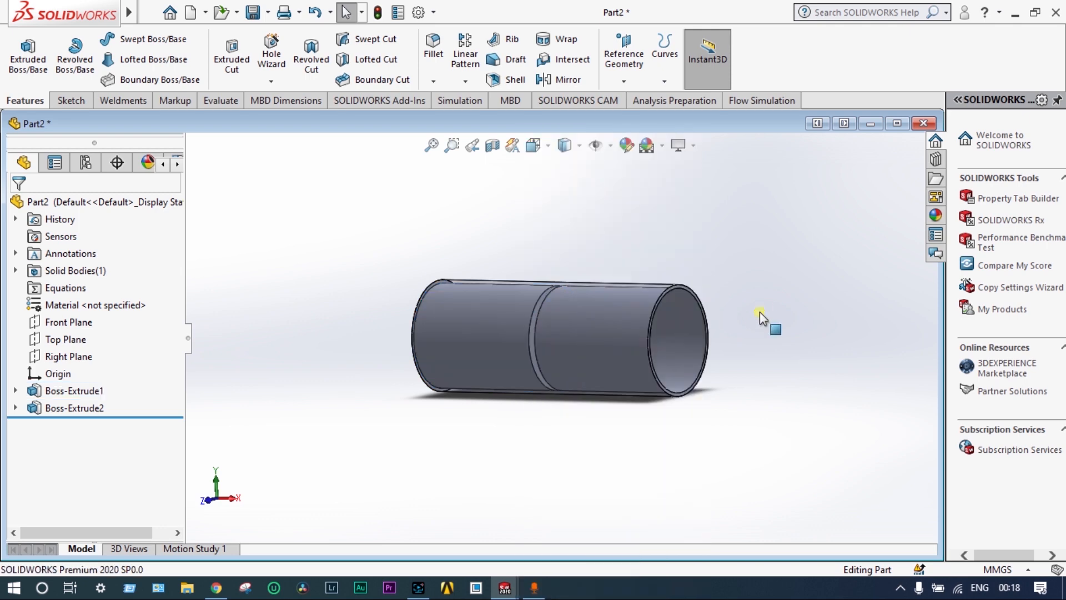
left_click(644, 320)
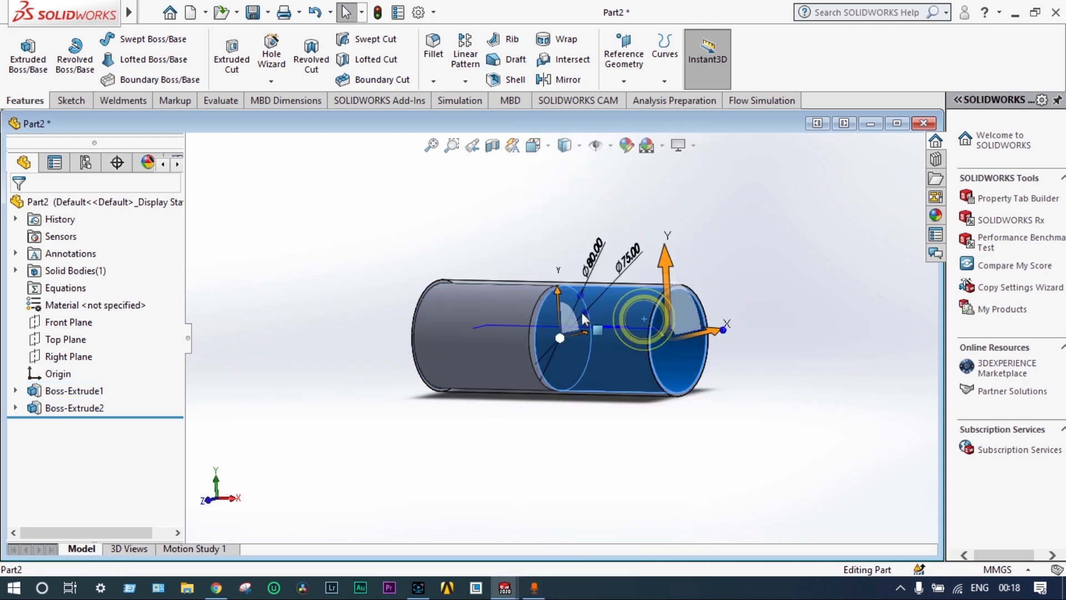
right_click(493, 305)
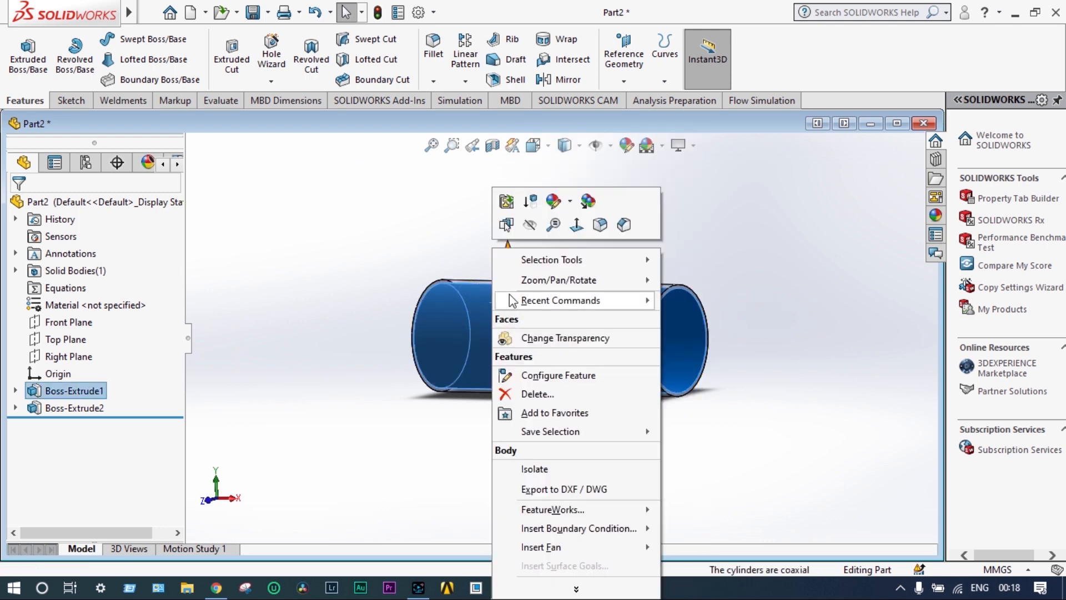
left_click(547, 339)
left_click(660, 247)
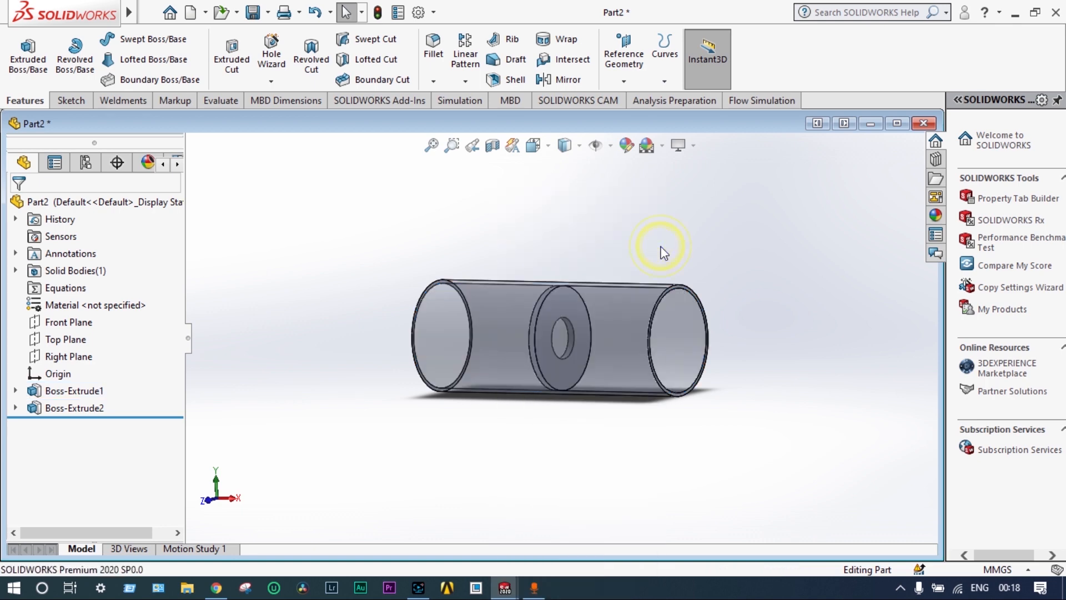
Step: Make both flat faces of the ring inside the tube transparent
scroll(558, 301, "down", 5)
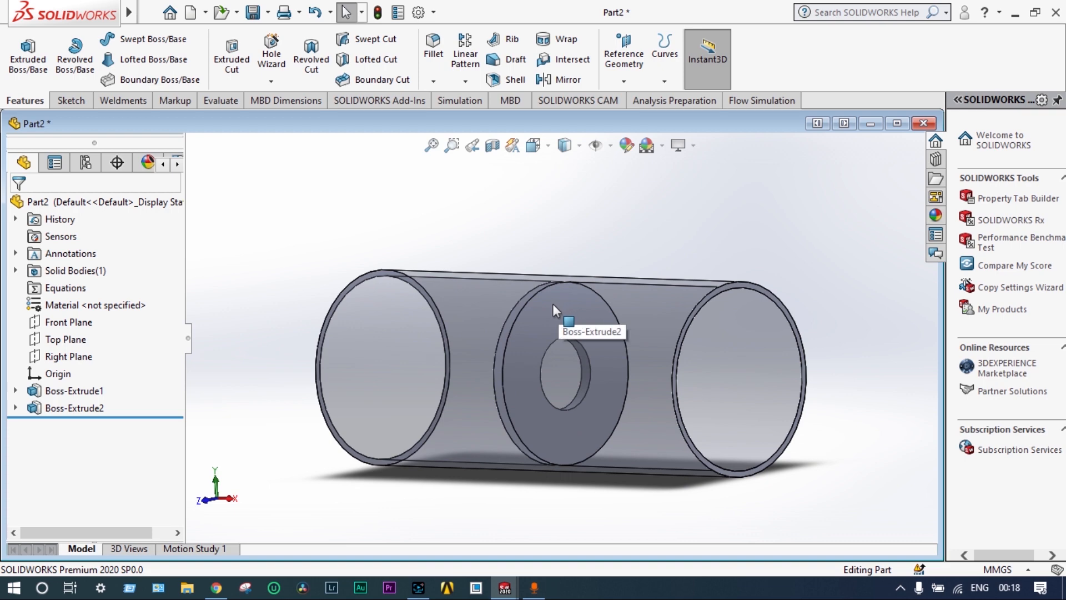
left_click(552, 304)
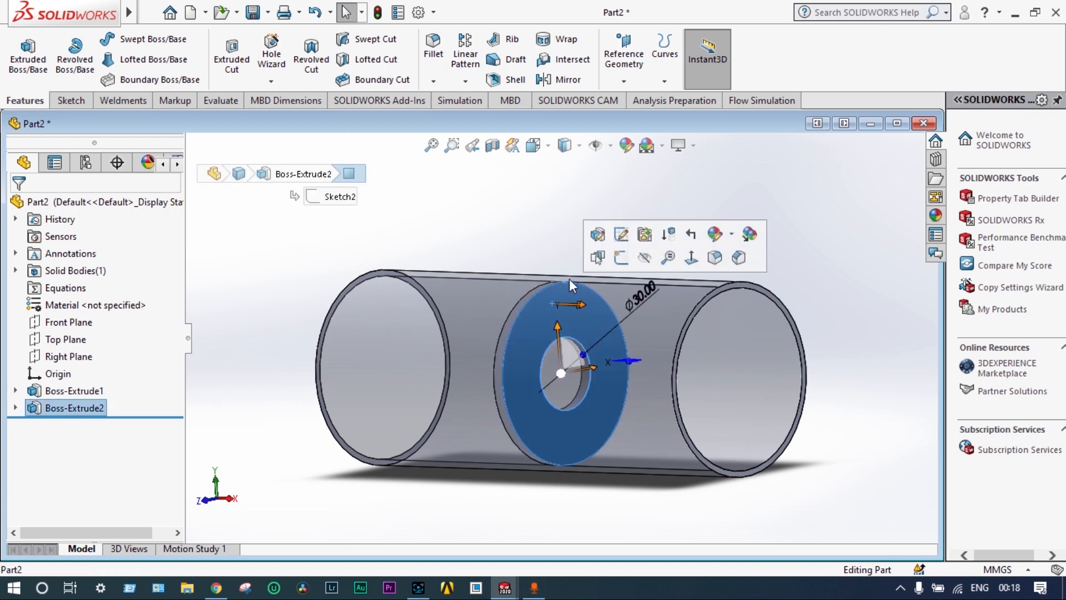
middle_click_drag(569, 278, 639, 257)
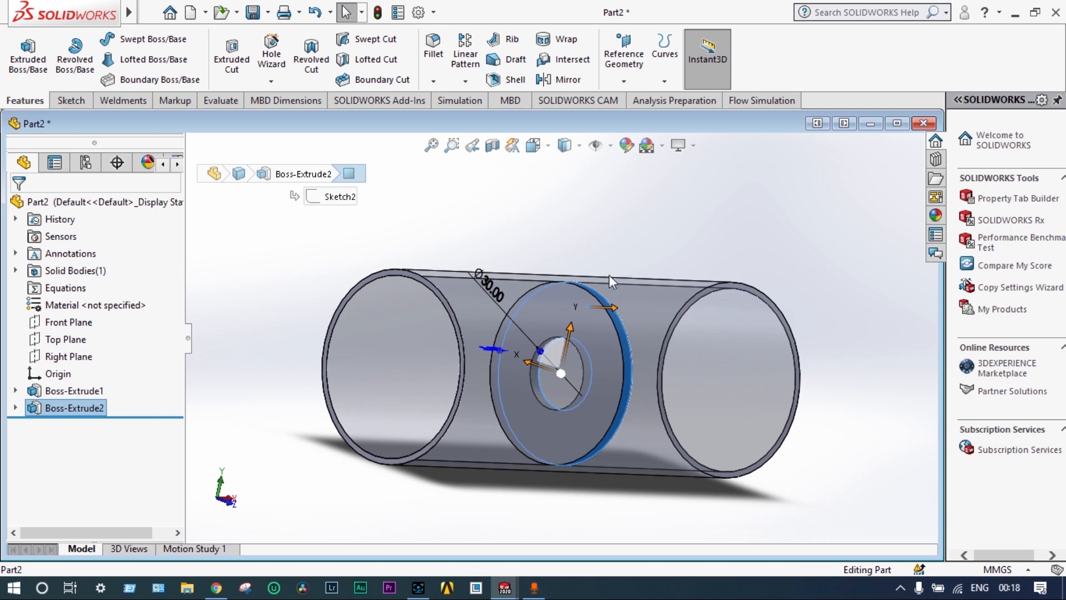
left_click(555, 301)
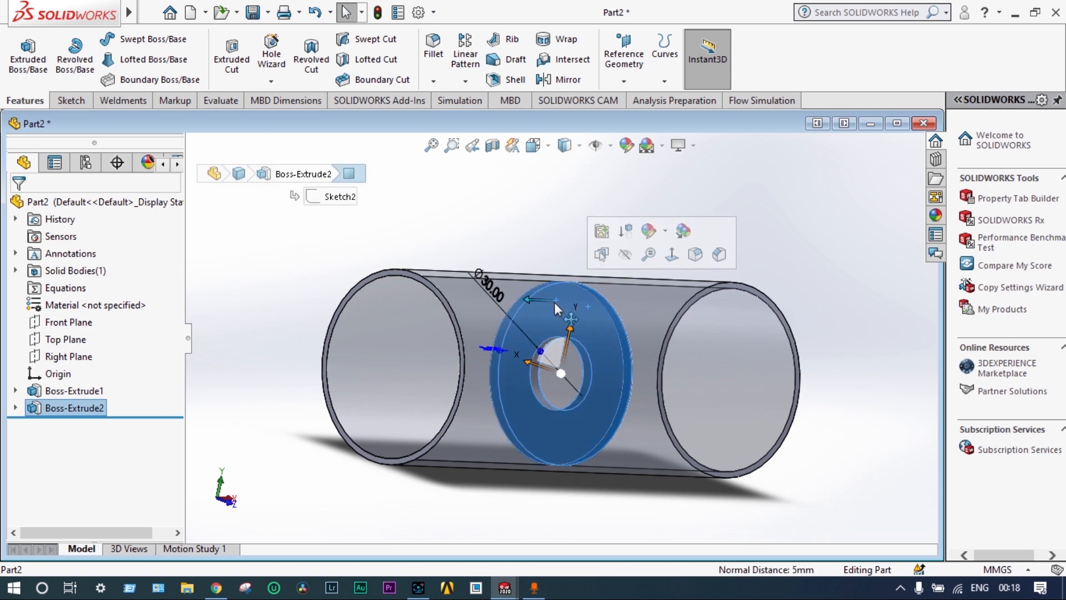
right_click(554, 306)
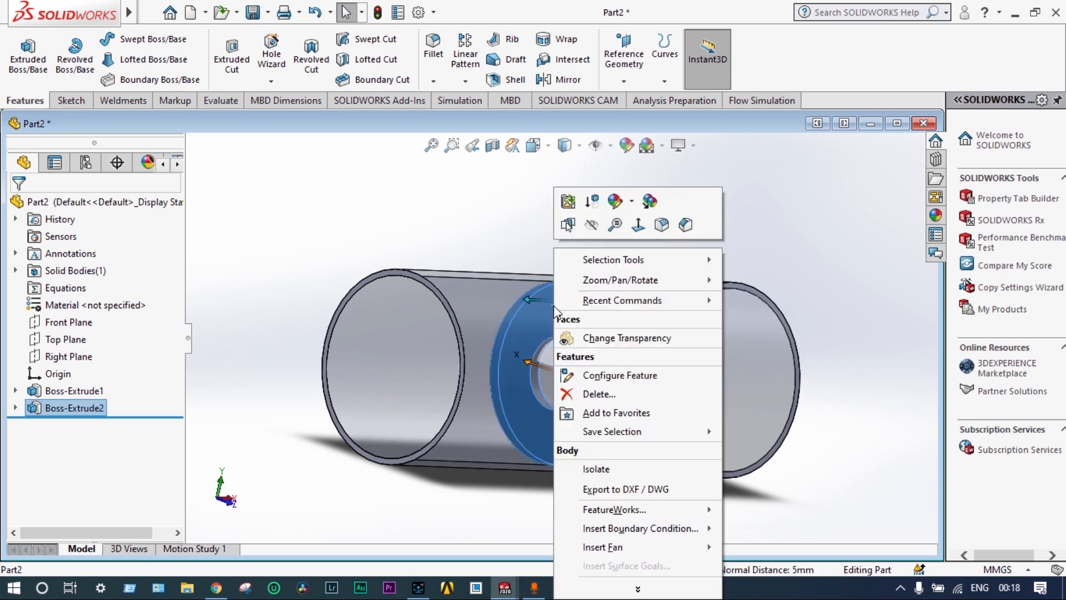
left_click(608, 338)
left_click(675, 218)
Step: Start the Flow Simulation Create Lids tool and select the annular end face at the tube's negative-X end
middle_click_drag(680, 221, 627, 205)
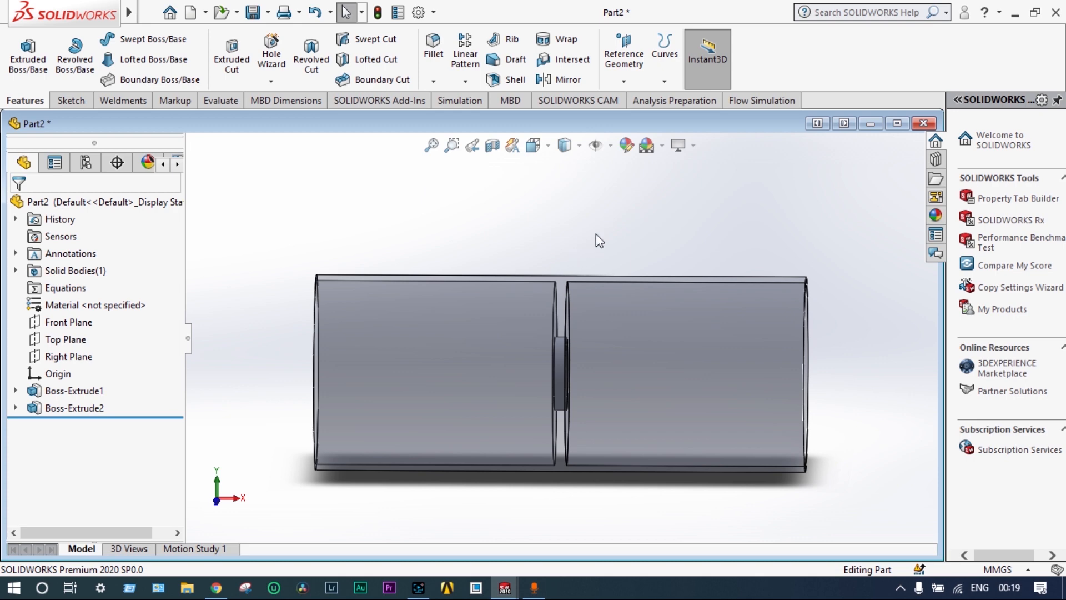
middle_click_drag(596, 234, 530, 234)
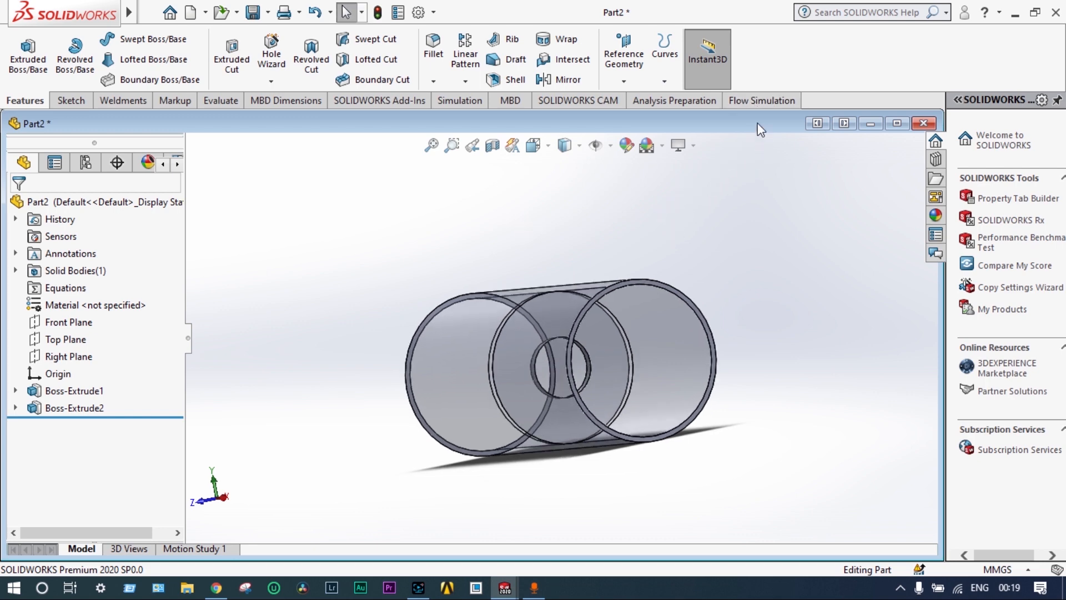
left_click(754, 104)
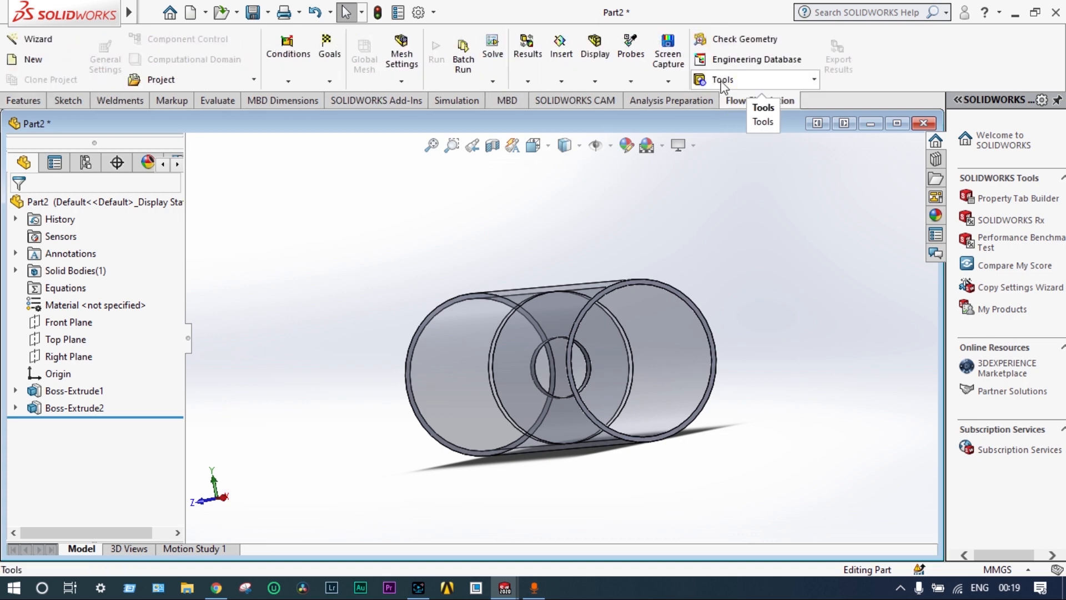
left_click(722, 82)
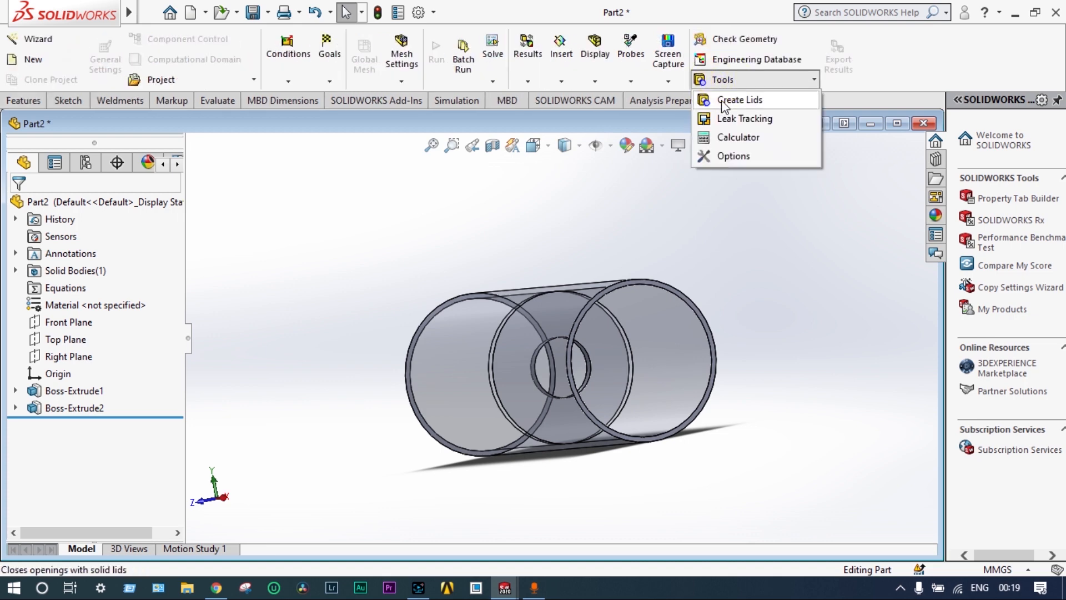
left_click(739, 100)
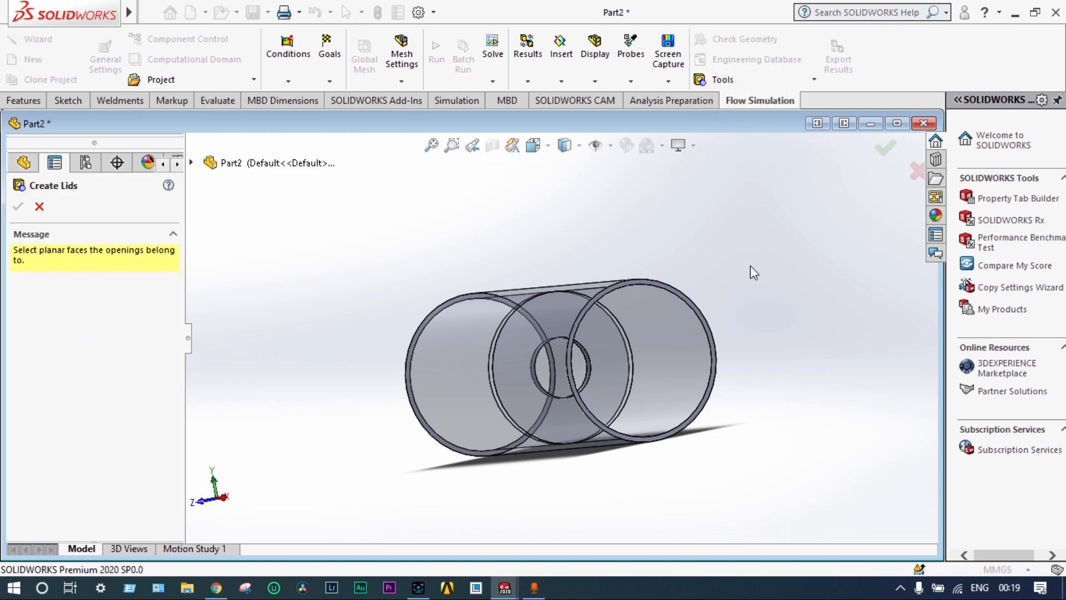
scroll(712, 293, "down", 1)
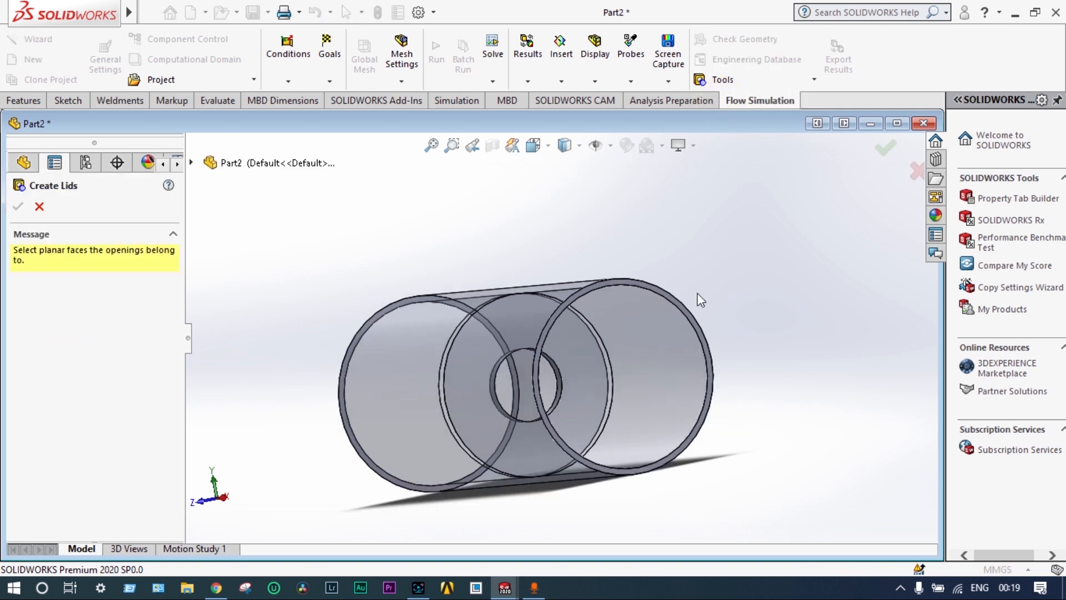
scroll(648, 223, "up", 3)
middle_click_drag(592, 233, 713, 244)
scroll(484, 328, "down", 6)
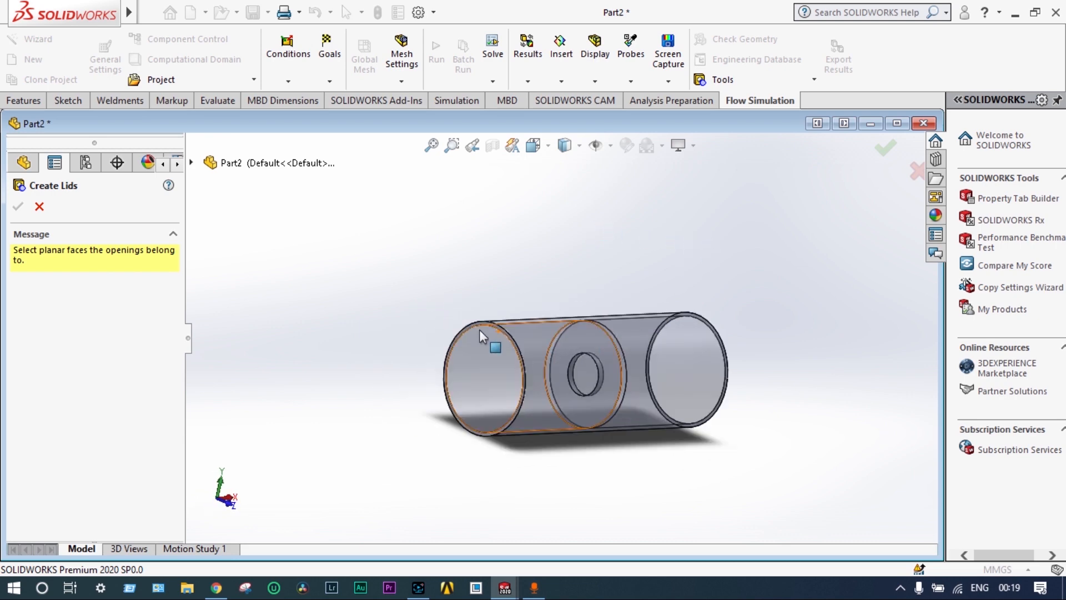
left_click(507, 324)
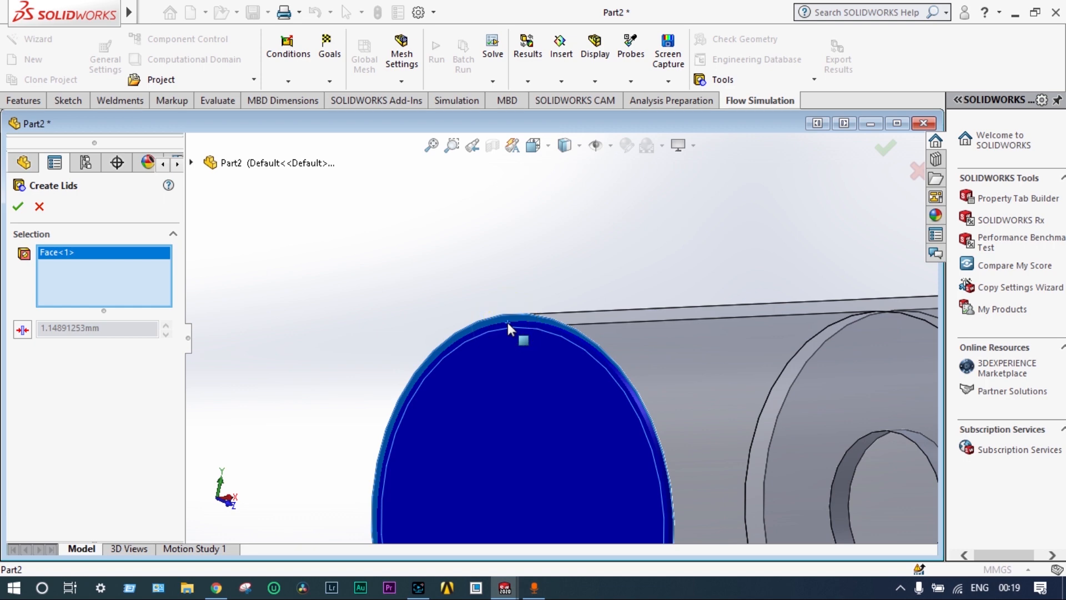
Step: Add the annular end face at the tube's positive-X end to the selection and create lids on both tube ends
scroll(508, 322, "up", 8)
middle_click_drag(666, 281, 604, 345)
scroll(603, 345, "down", 3)
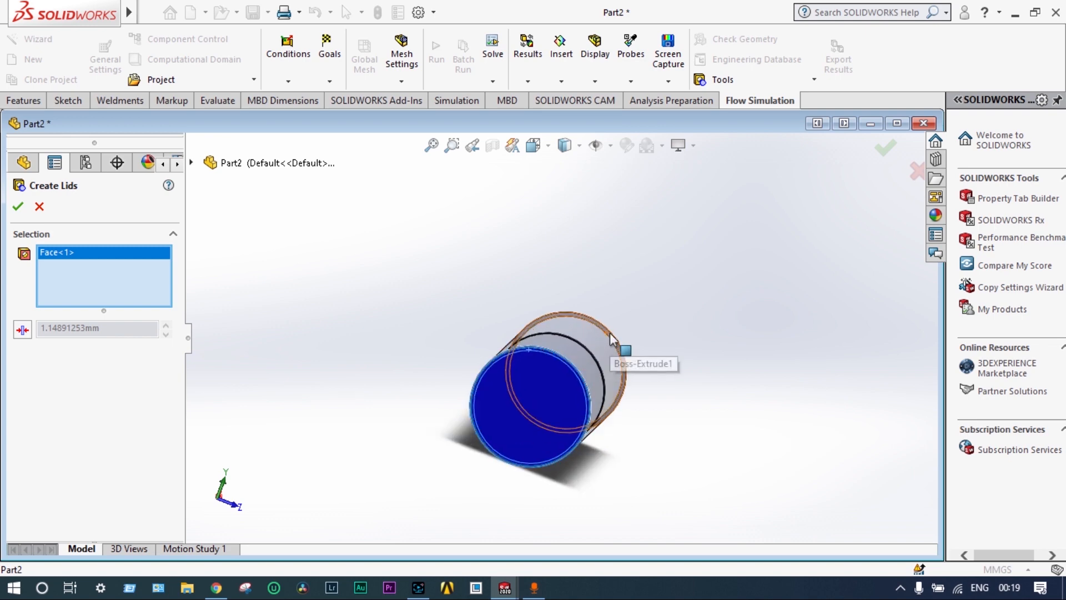
middle_click_drag(707, 311, 625, 303)
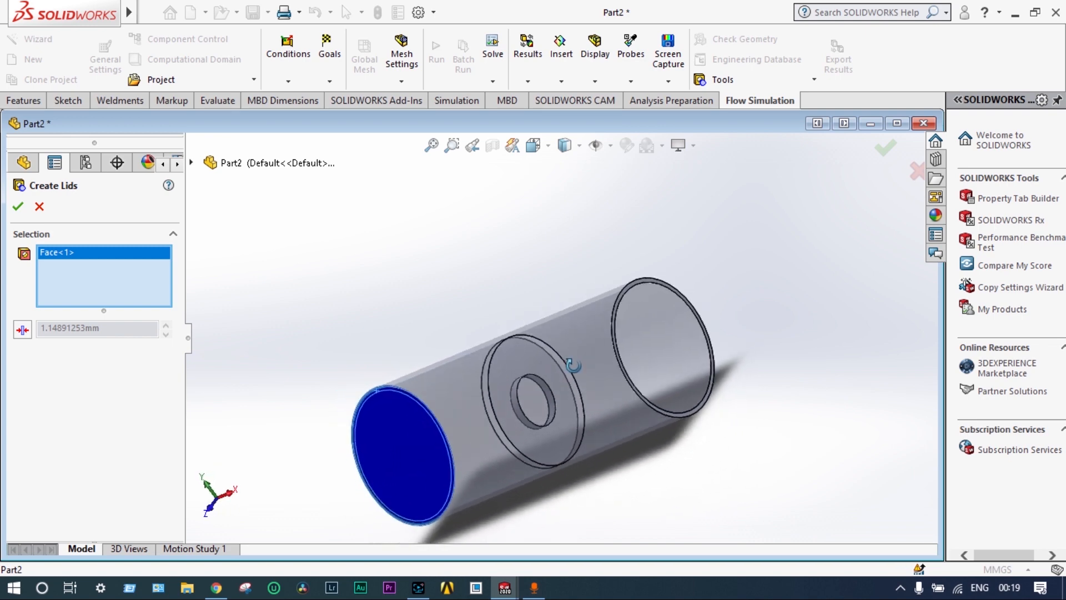
scroll(625, 286, "down", 2)
left_click(625, 285)
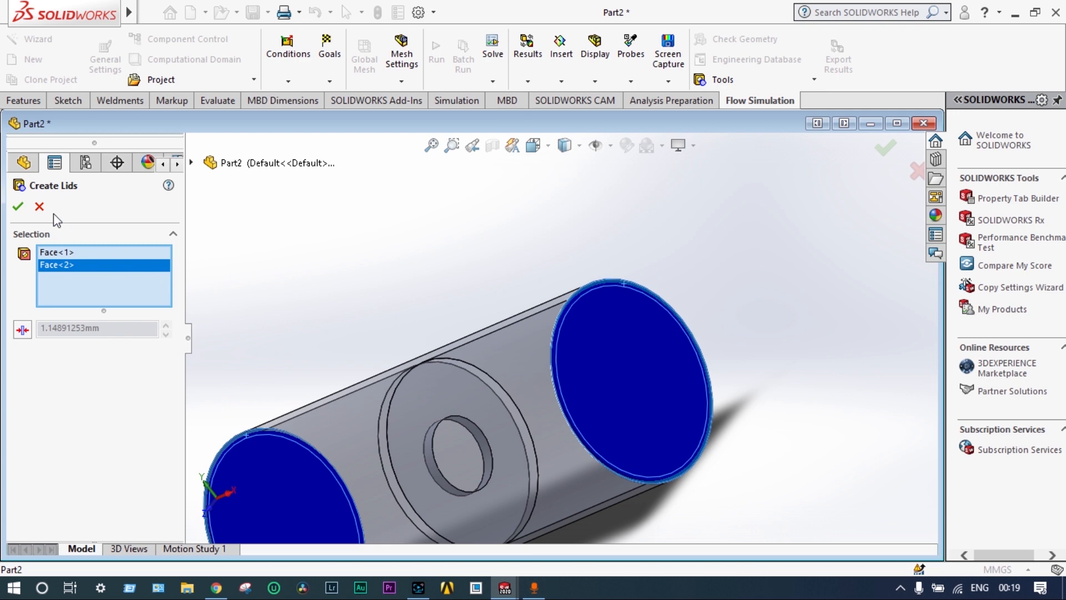
left_click(18, 206)
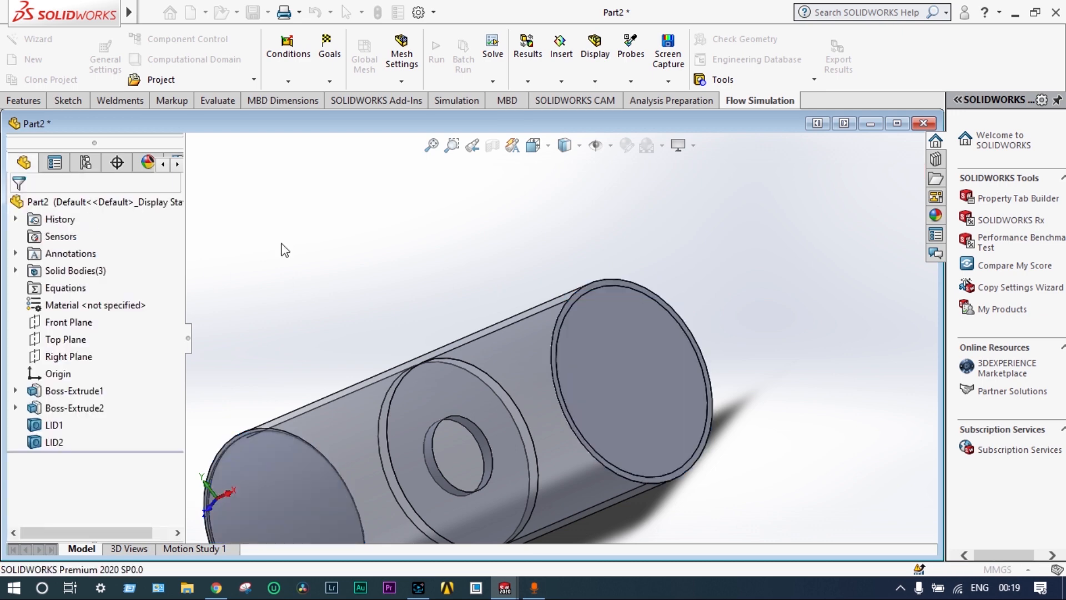
Step: Save the part on the Desktop under the file name ORIFICE
scroll(432, 248, "up", 4)
middle_click_drag(433, 248, 439, 280)
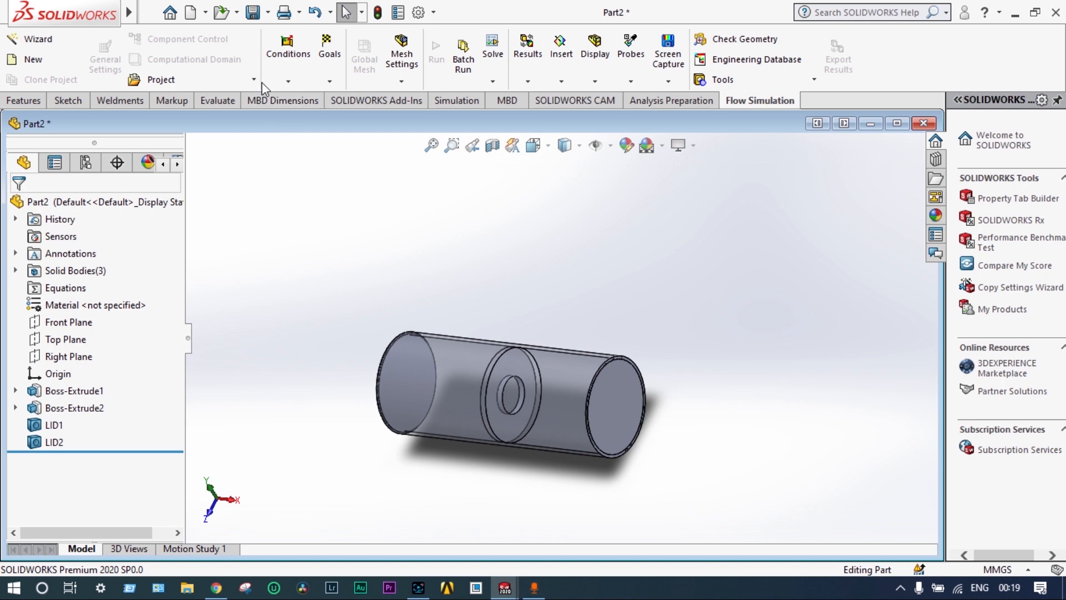
left_click(253, 14)
type("ORIFICE")
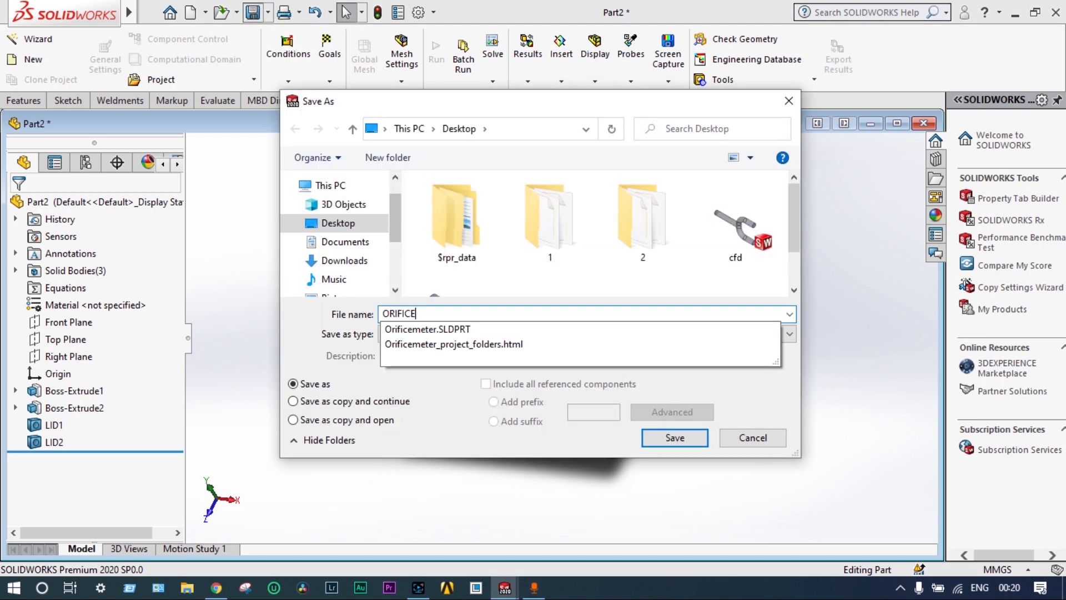
left_click(673, 437)
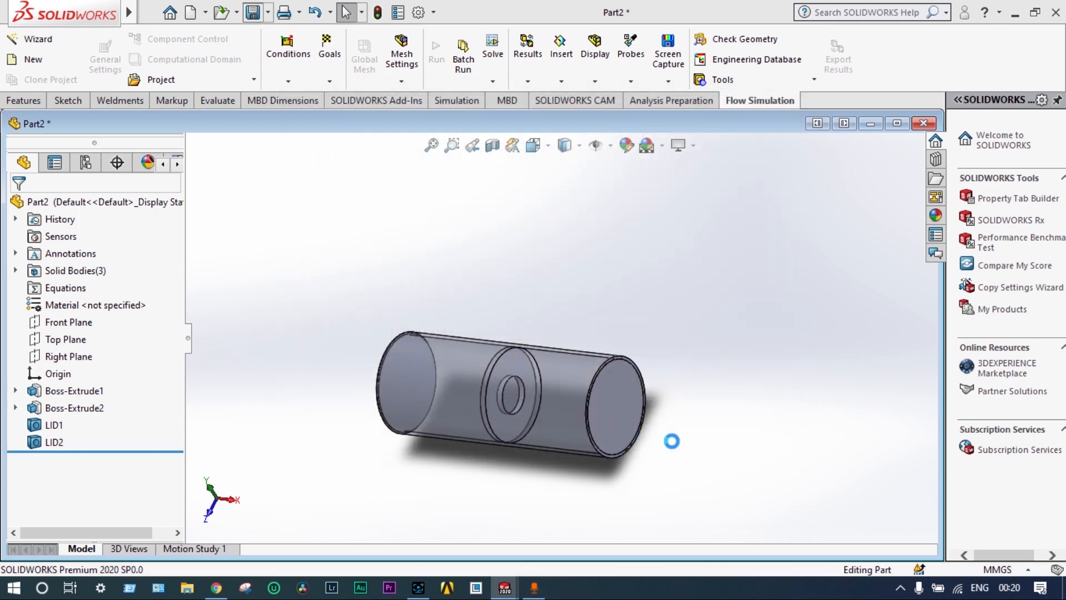
Step: Run Check Geometry on all bodies of the lidded tube with the analysis type set to Internal
scroll(518, 291, "down", 1)
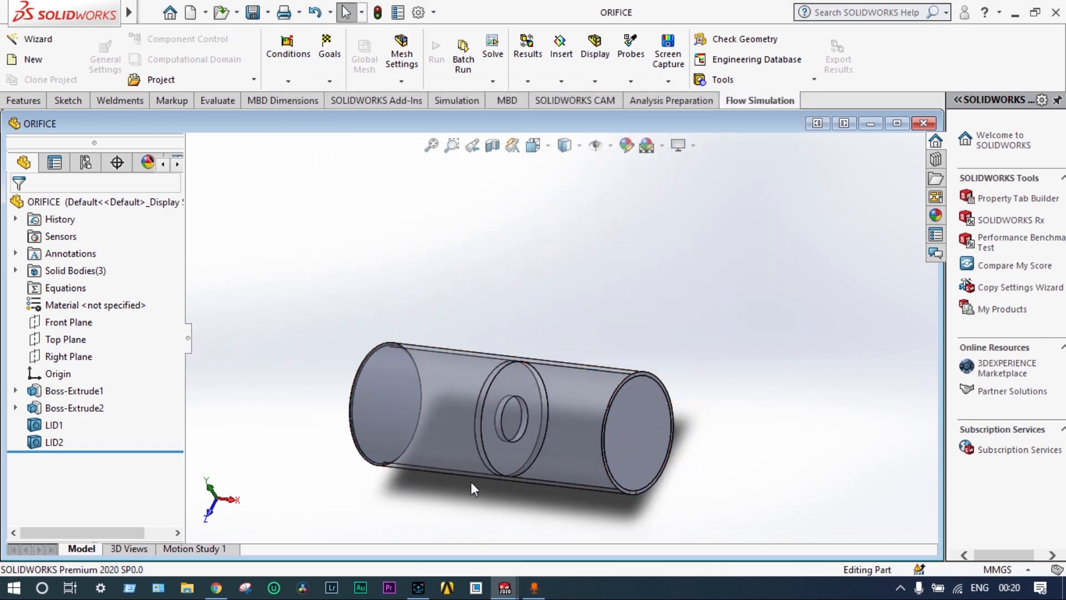
scroll(472, 480, "down", 2)
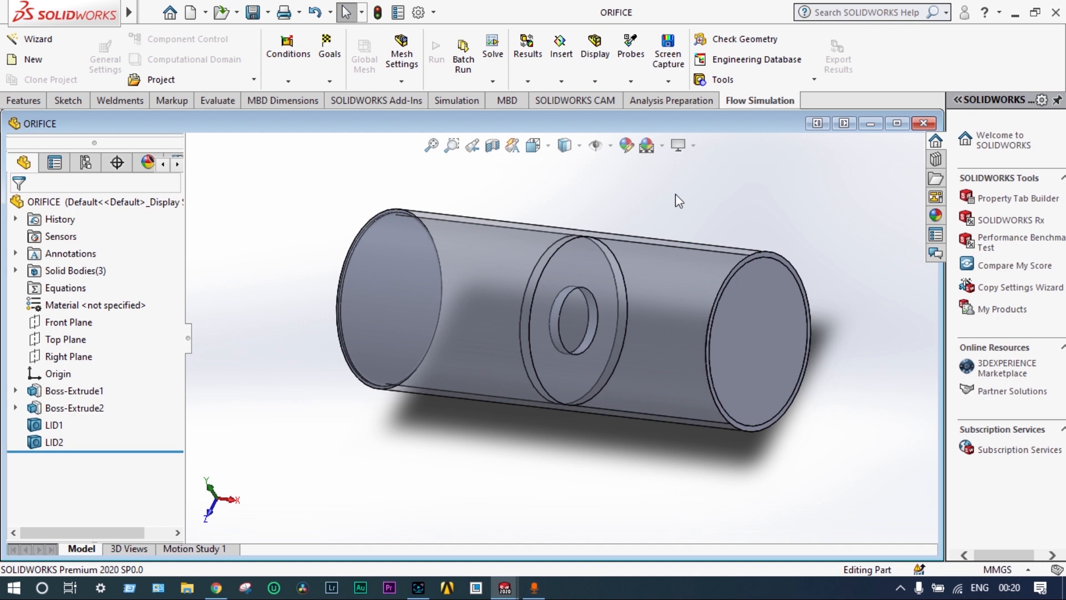
left_click(748, 42)
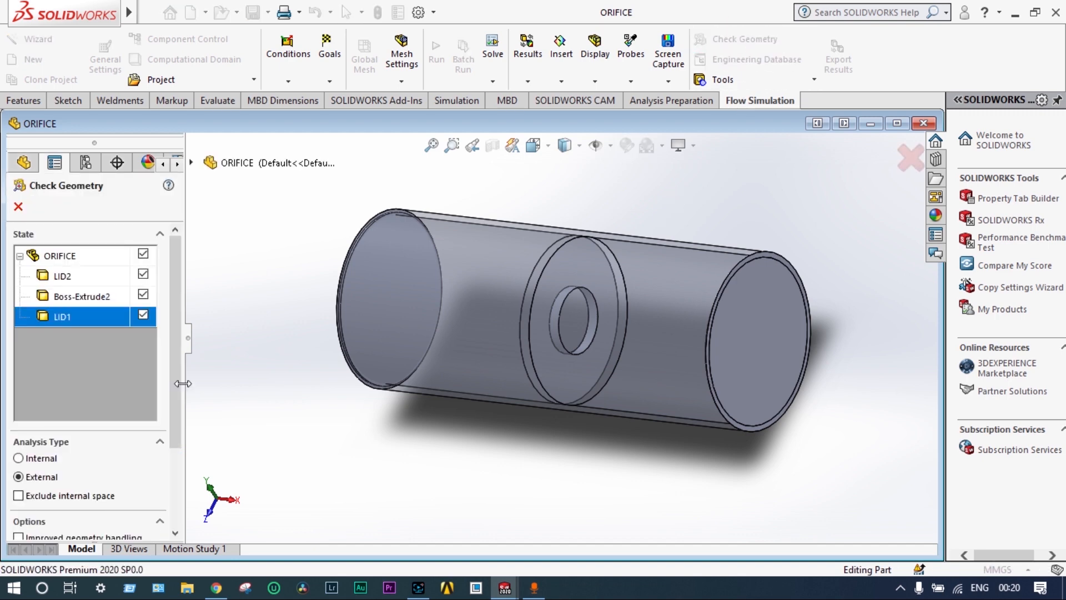
left_click_drag(178, 381, 174, 435)
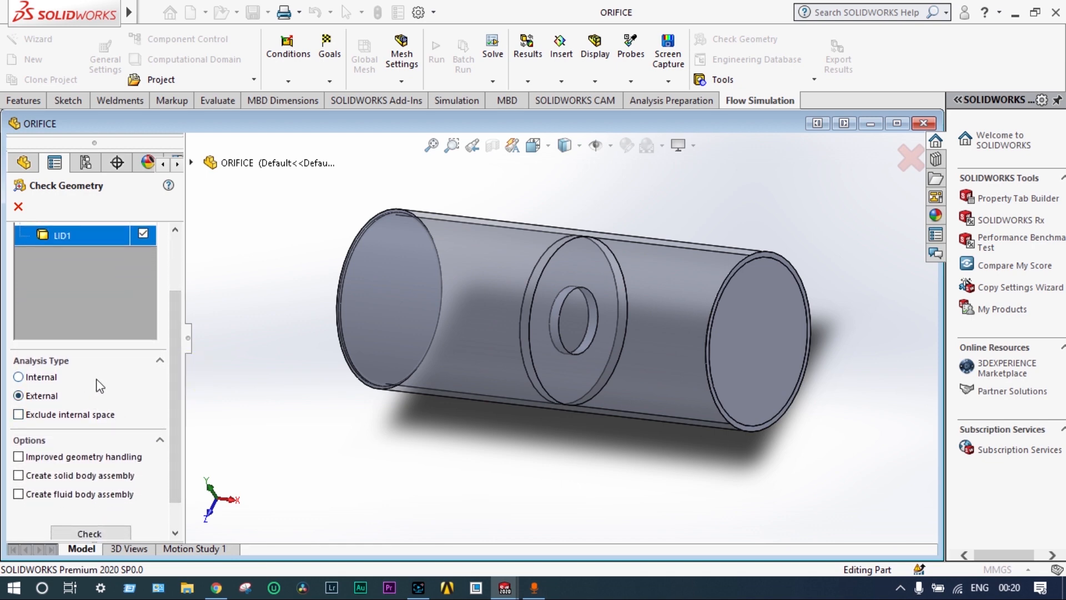
left_click(20, 378)
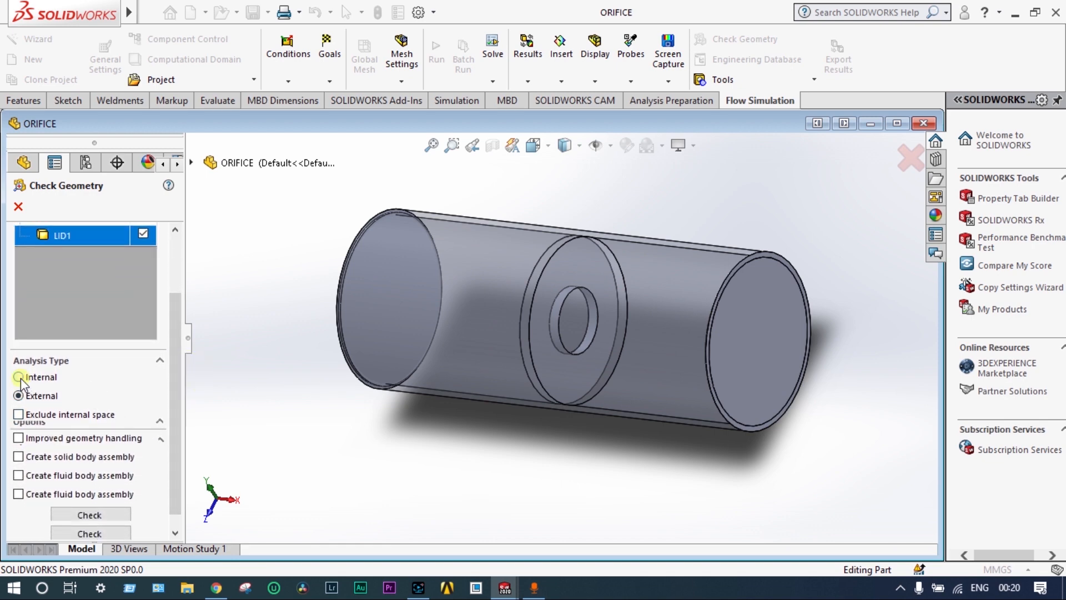
left_click(116, 514)
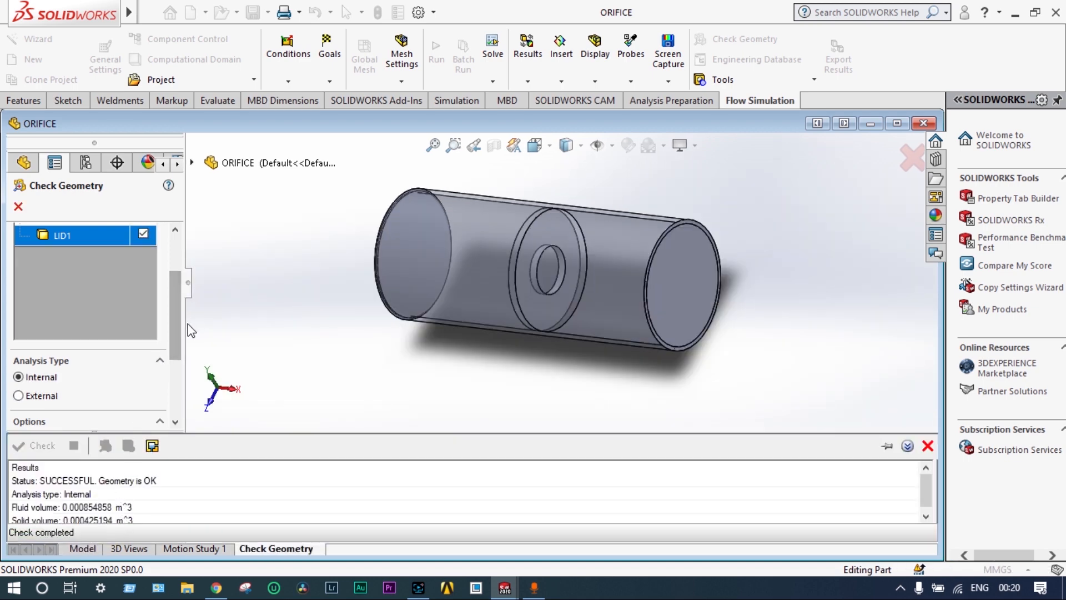
Step: Show the fluid volume inside the tube and close the geometry check
left_click_drag(178, 294, 175, 352)
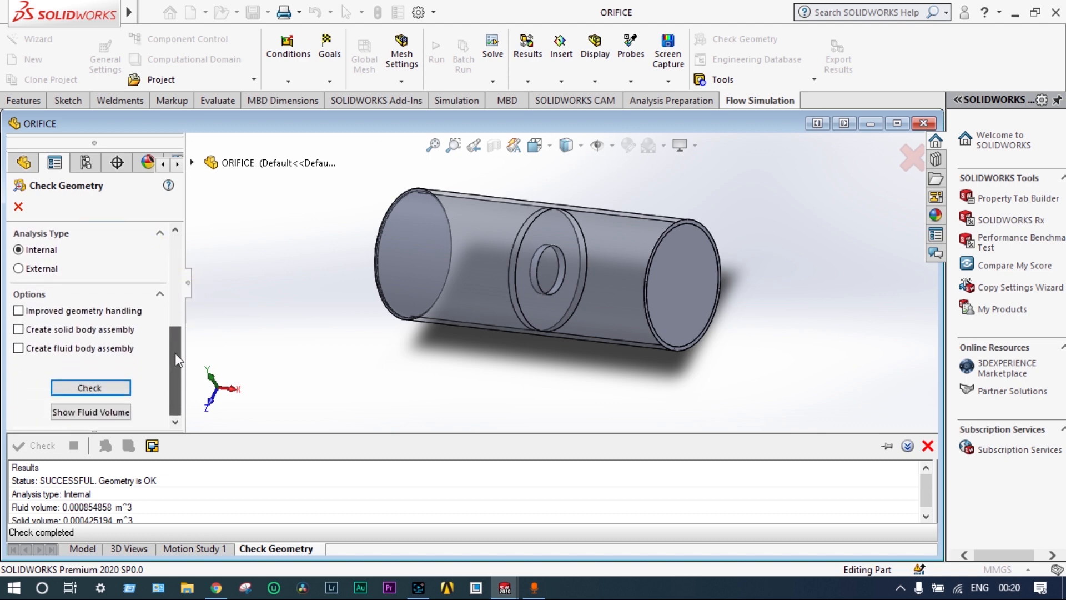
left_click(114, 414)
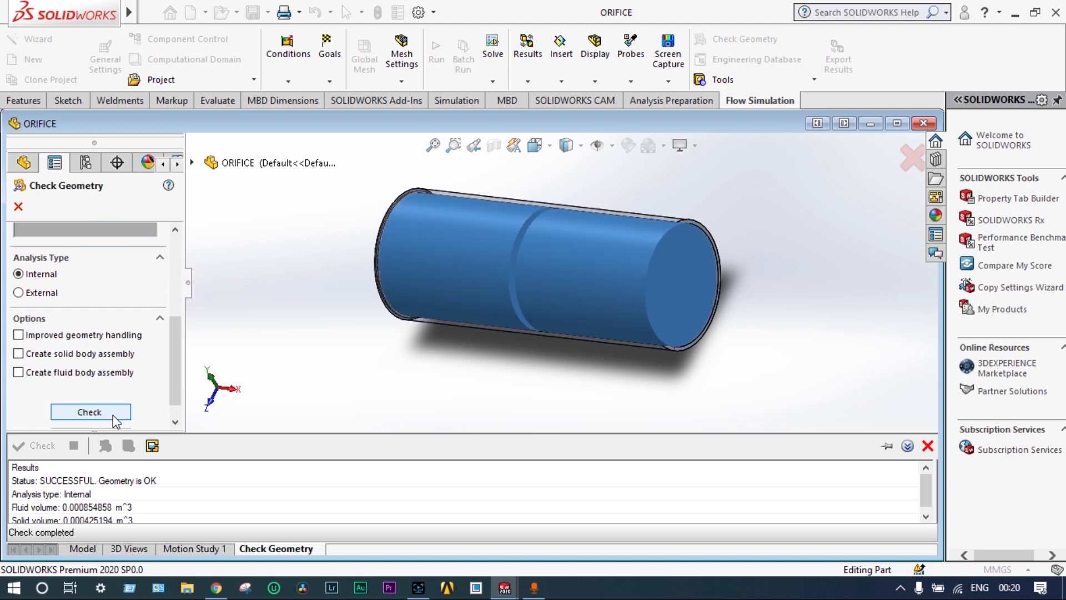
left_click(19, 206)
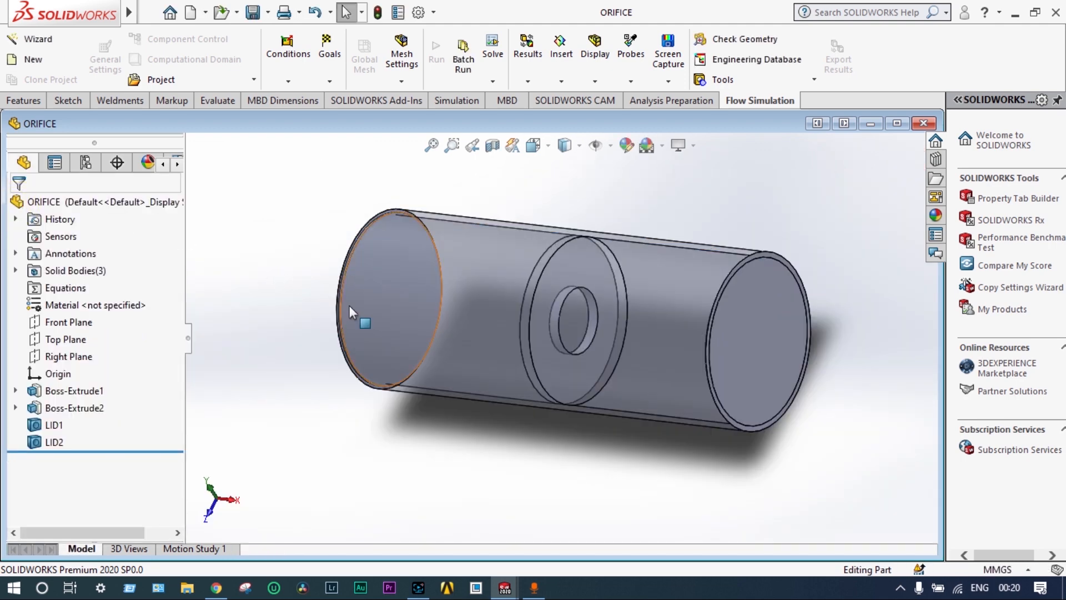
Step: Start a new flow project with the Wizard, keeping the name Project(1) and choosing the SI (m-kg-s) unit system
scroll(348, 306, "up", 1)
middle_click_drag(315, 285, 325, 278)
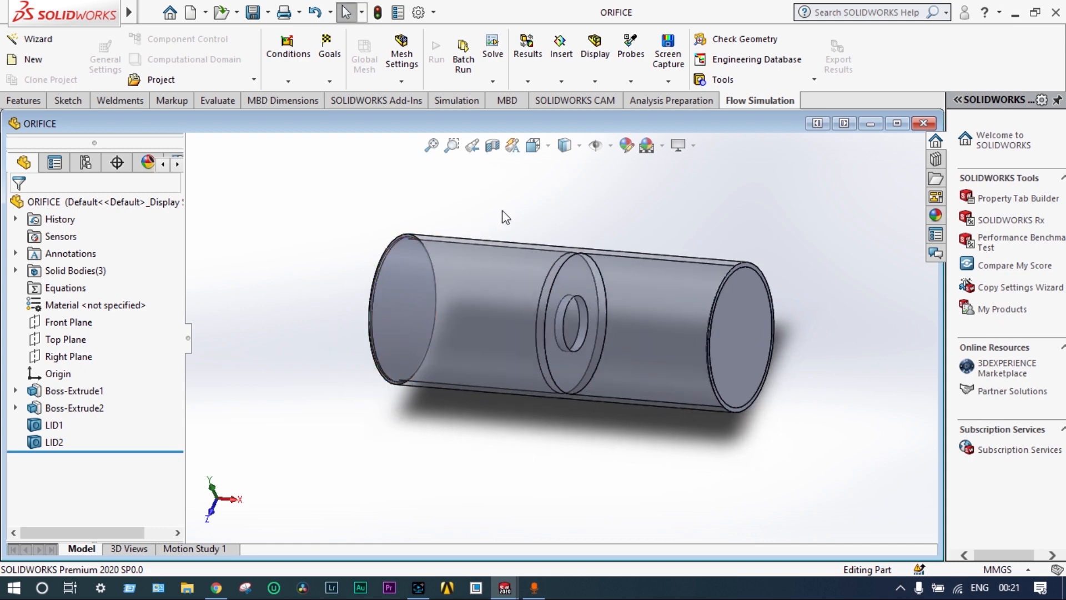
left_click(56, 42)
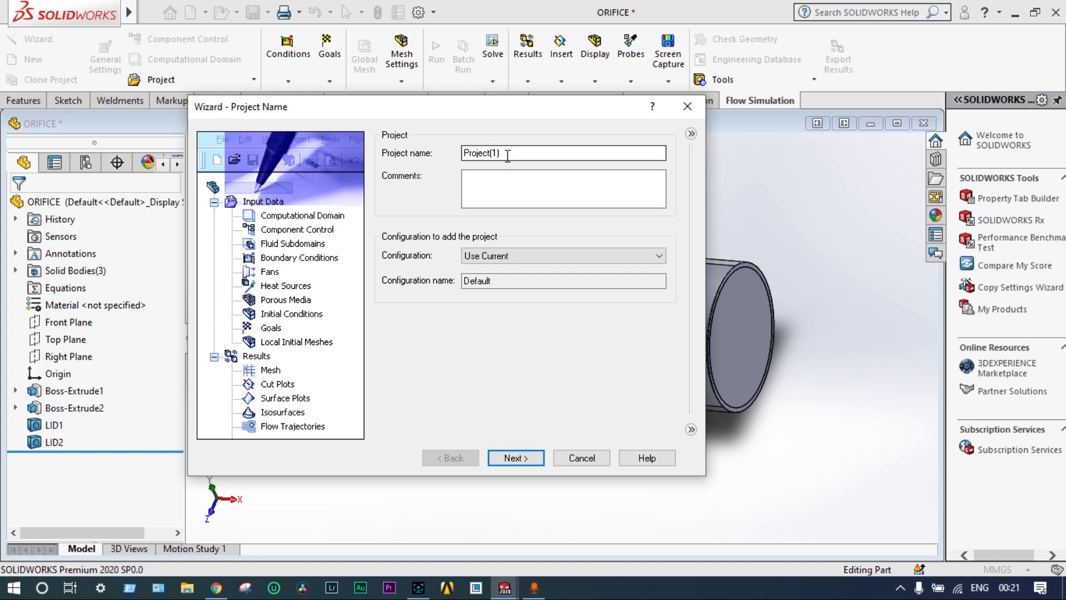
left_click(515, 459)
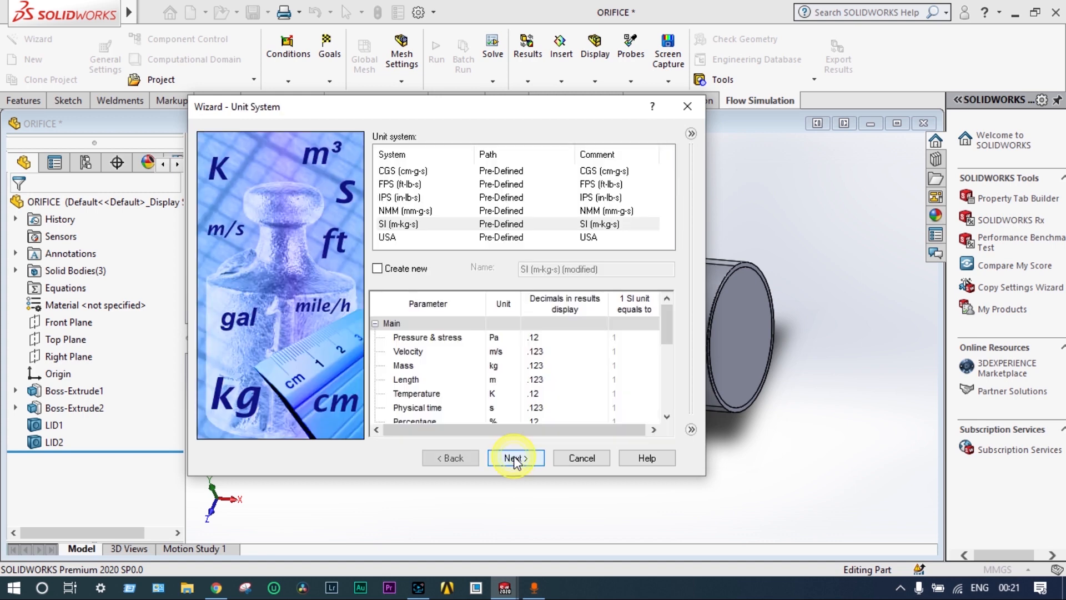
left_click(410, 224)
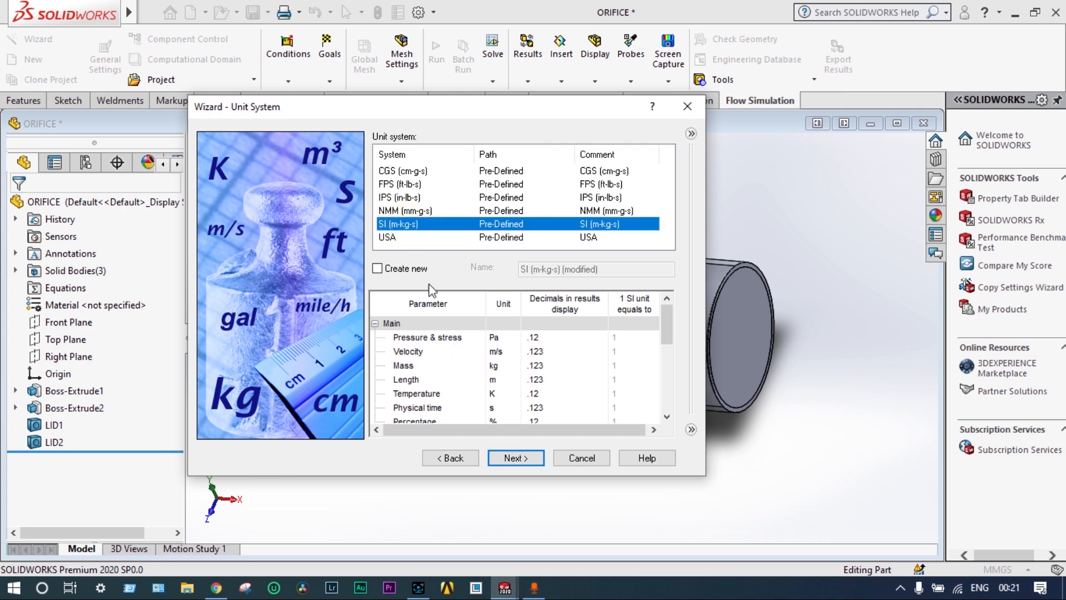
left_click(507, 461)
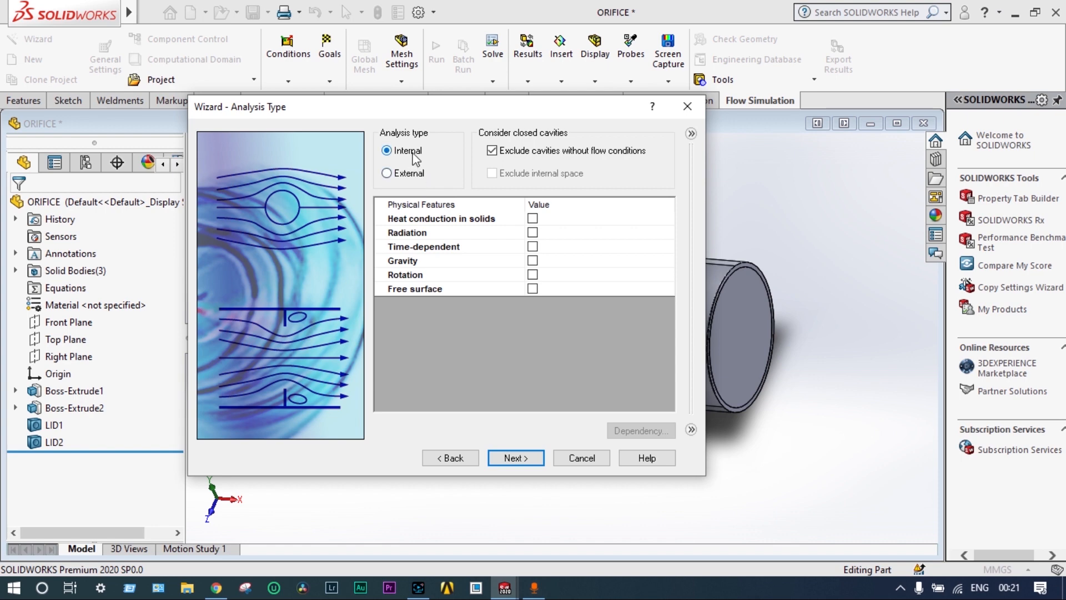
Step: Accept the Internal analysis type without extra physical features and add a pre-defined liquid with laminar and turbulent flow as project fluid
left_click(514, 459)
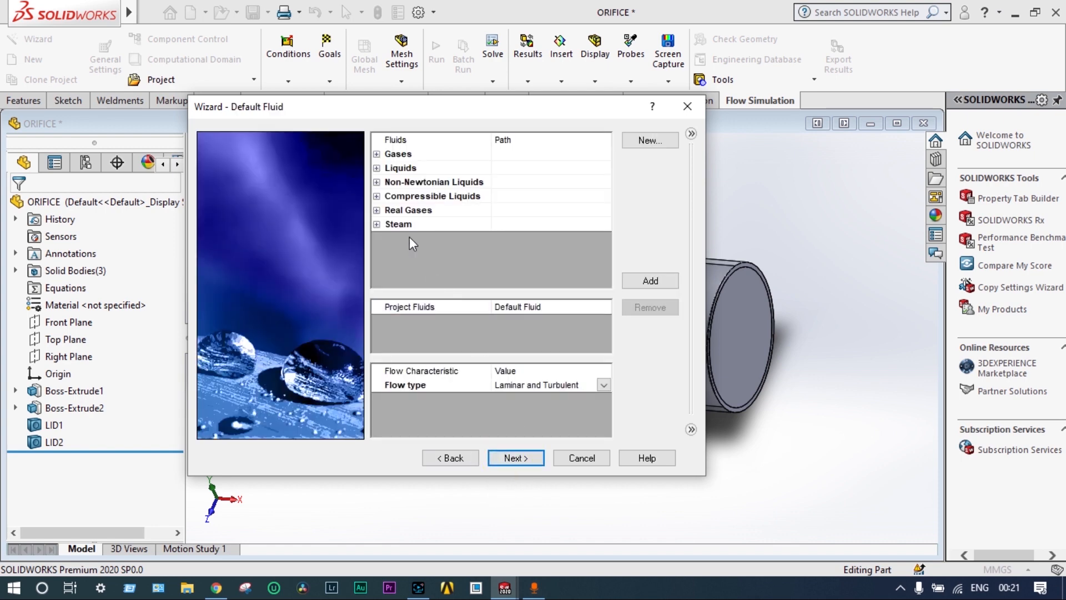
left_click(377, 168)
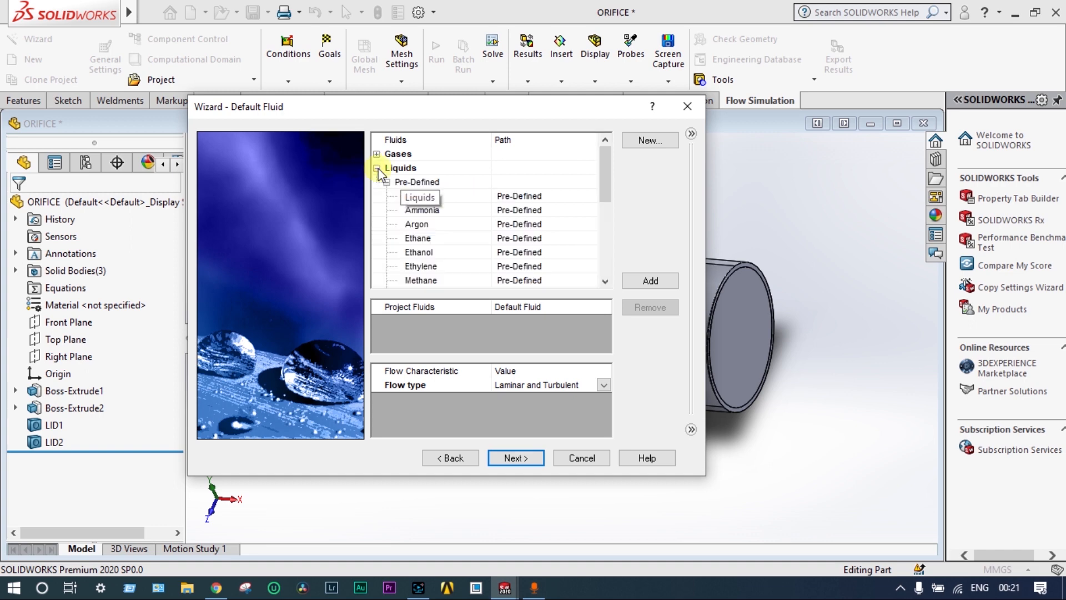
left_click_drag(603, 166, 603, 253)
double_click(425, 225)
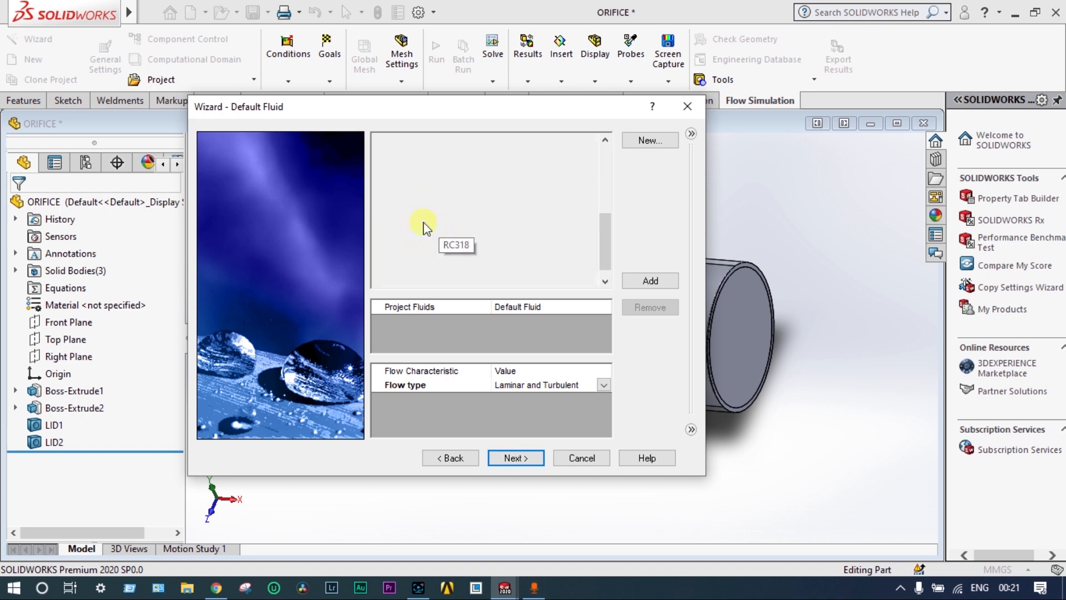
left_click(510, 459)
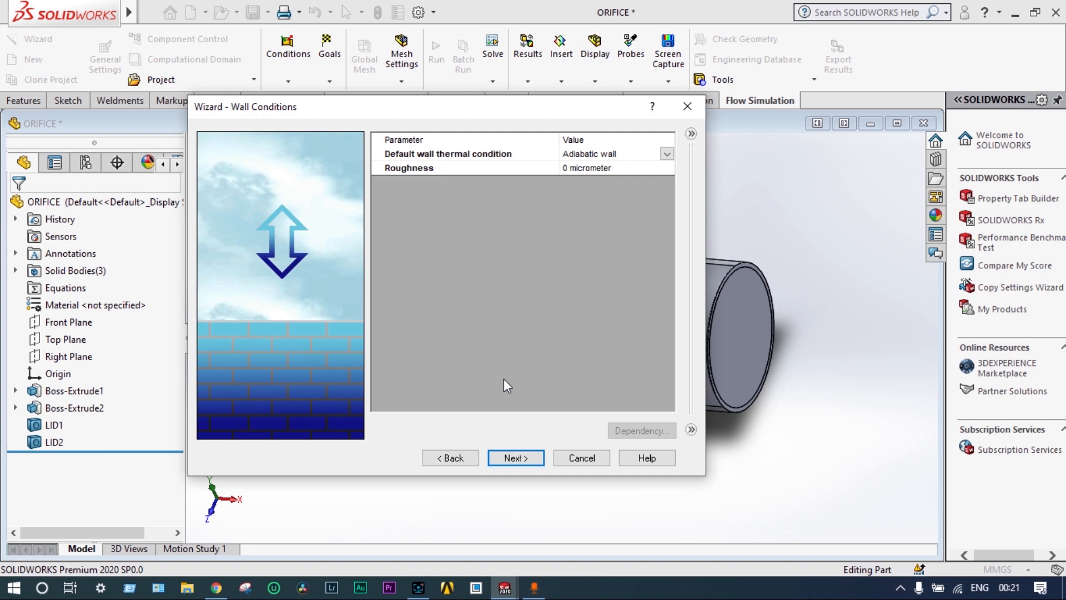
Step: Accept adiabatic walls with 0 micrometer roughness and initial conditions of 101325 Pa and 293.2 K, and finish the project setup
left_click(516, 458)
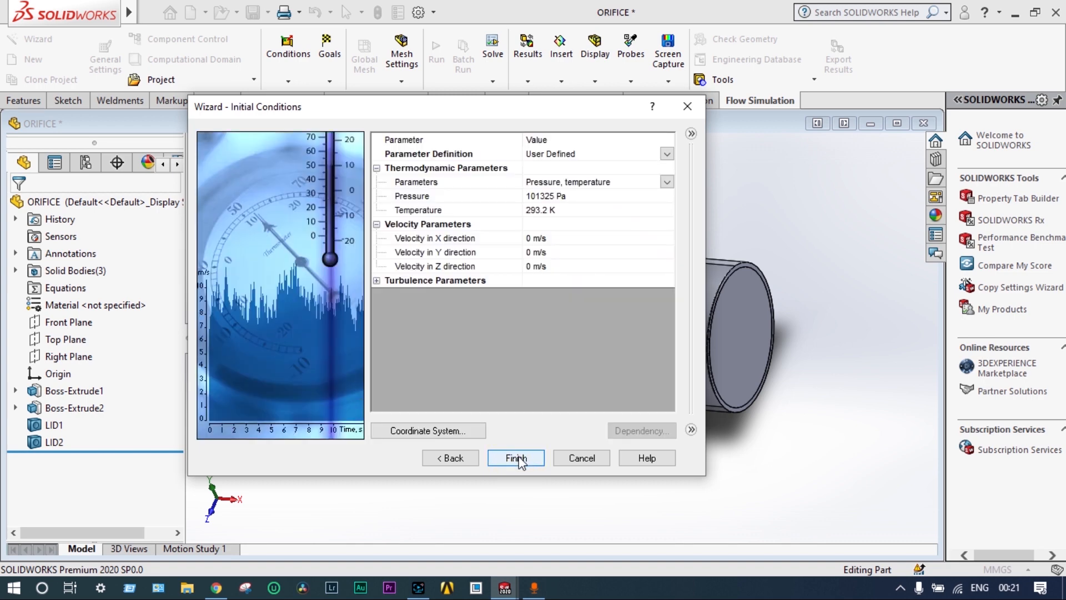
left_click(517, 458)
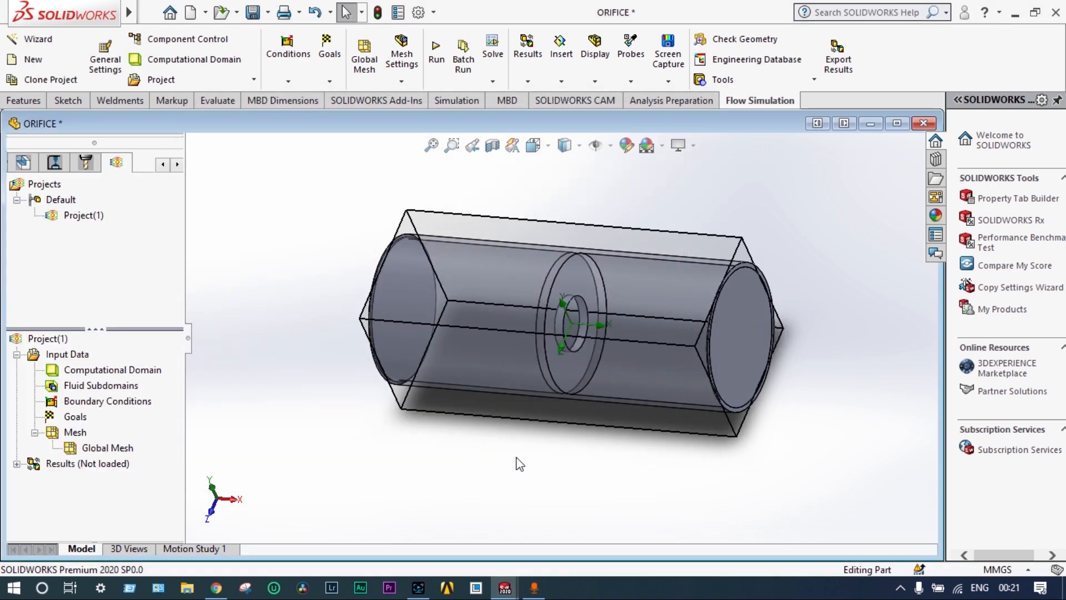
Step: Extend the computational domain beyond both tube ends, with X min at about -0.117 m and X max moved outward
middle_click_drag(518, 461, 561, 445)
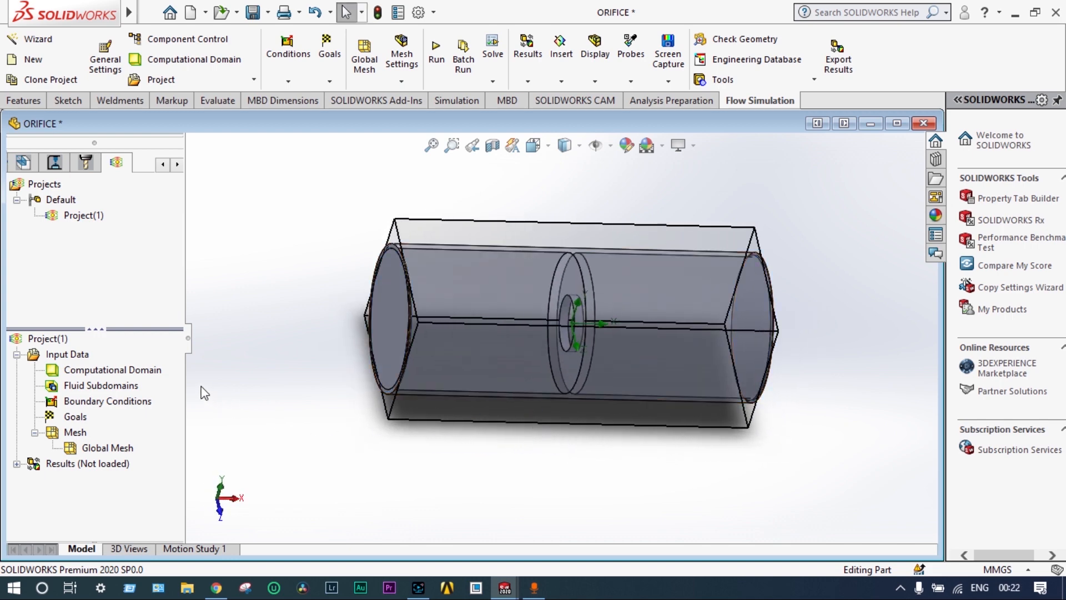
right_click(131, 371)
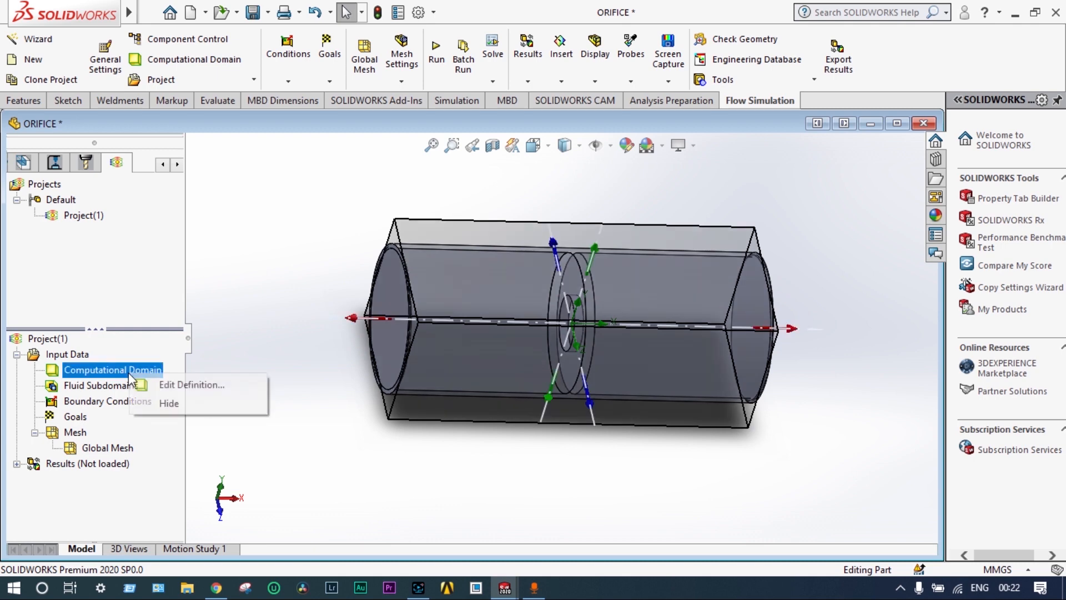
left_click(350, 318)
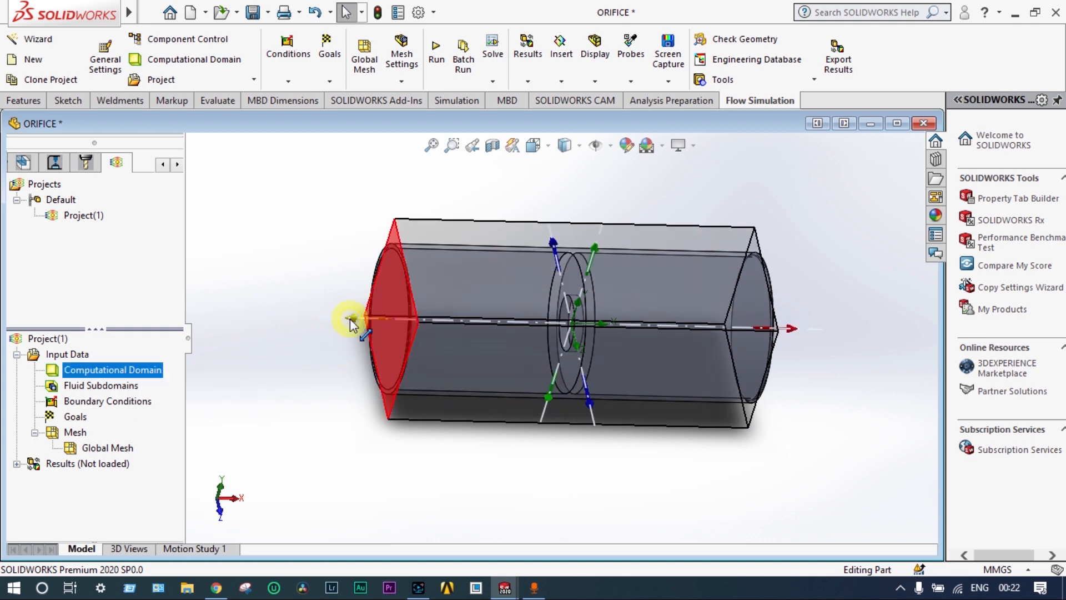
left_click_drag(350, 319, 318, 320)
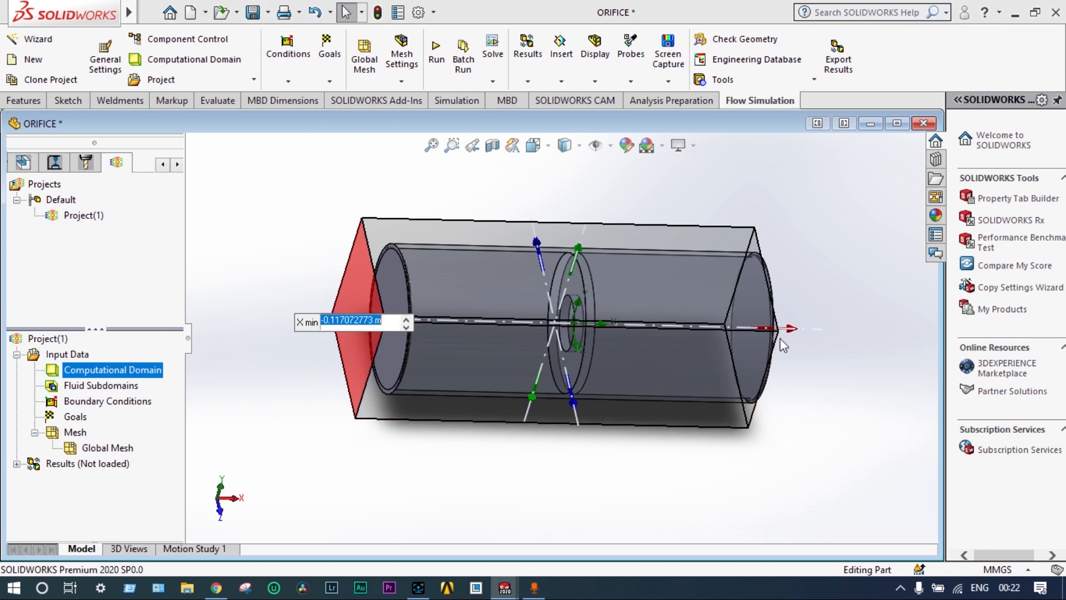
left_click(800, 330)
left_click_drag(800, 330, 824, 332)
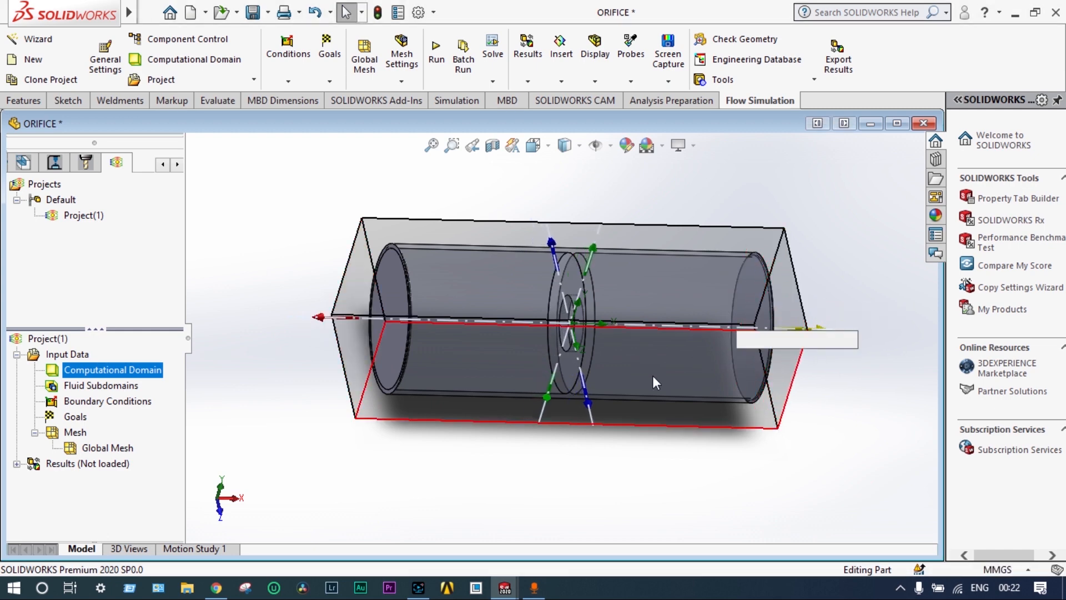
Step: Enlarge the computational domain to Y min about -0.058 m and Z min about -0.059 m, and move Z max outward
left_click_drag(550, 396, 535, 422)
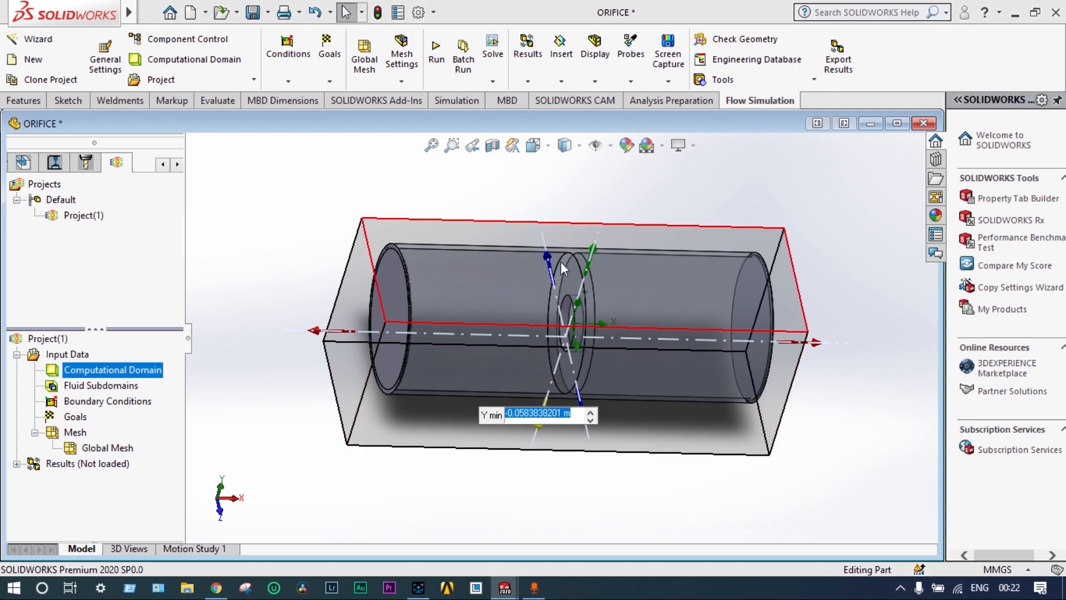
left_click_drag(548, 254, 548, 228)
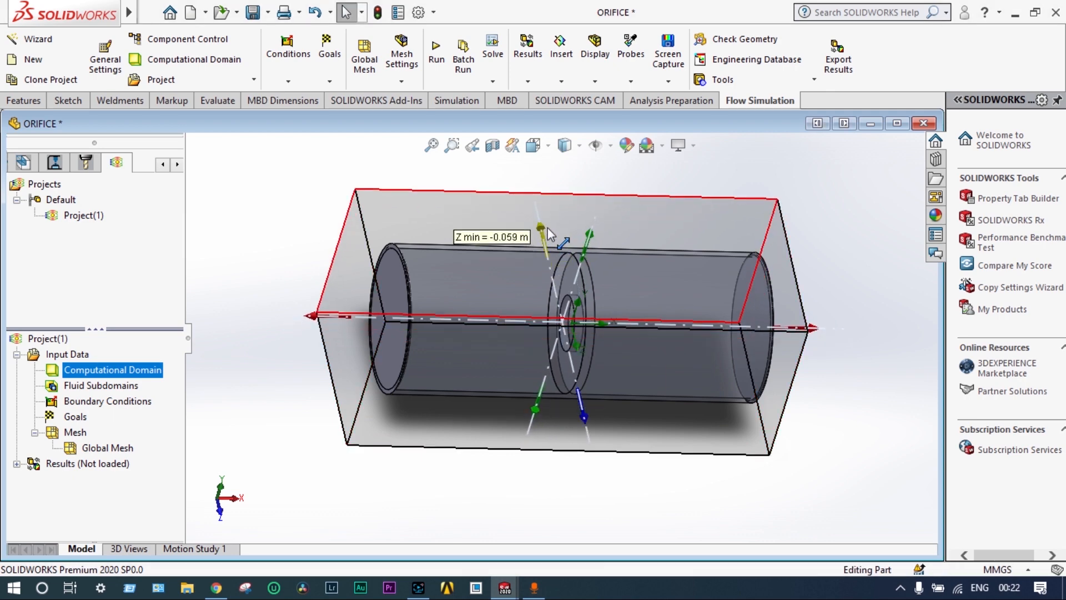
left_click_drag(588, 417, 588, 432)
middle_click_drag(588, 432, 684, 267)
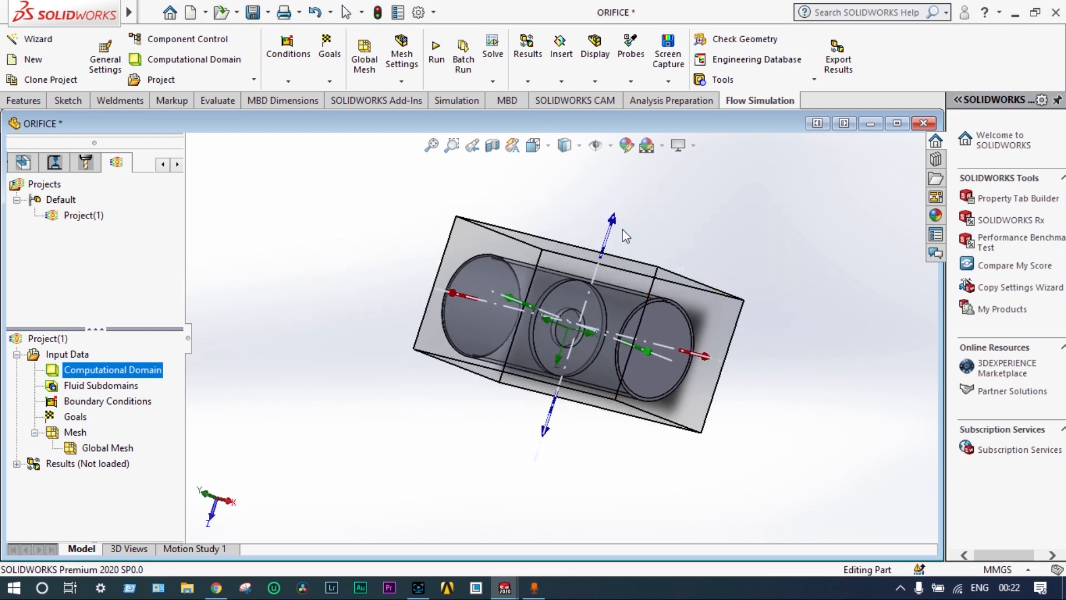
Step: Extend the computational domain to Z min about -0.076 m and move X max further outward beyond the tube end
left_click_drag(612, 222, 621, 199)
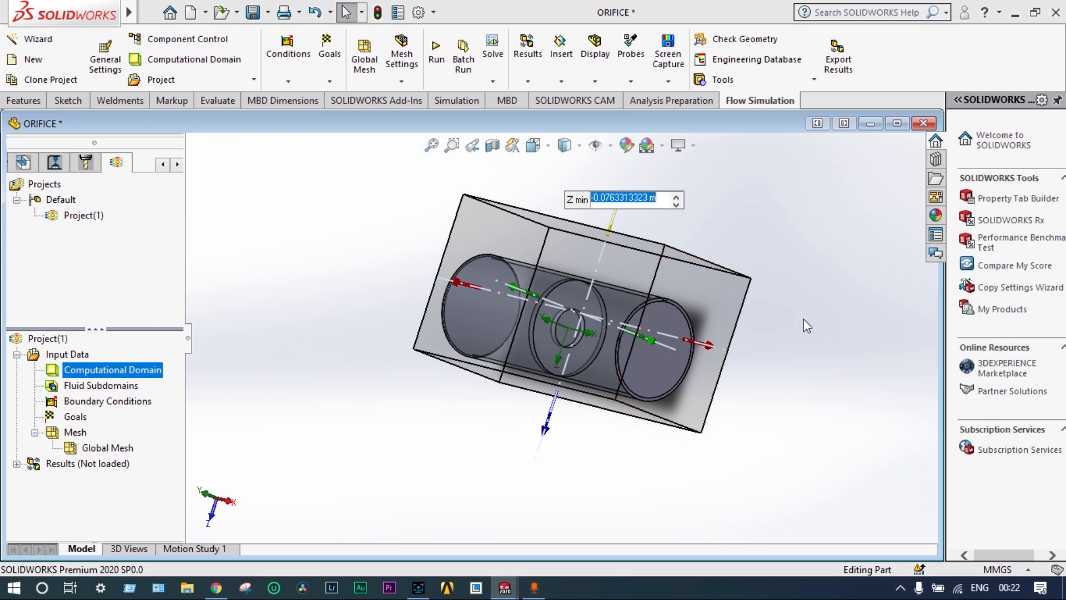
middle_click_drag(804, 320, 864, 259)
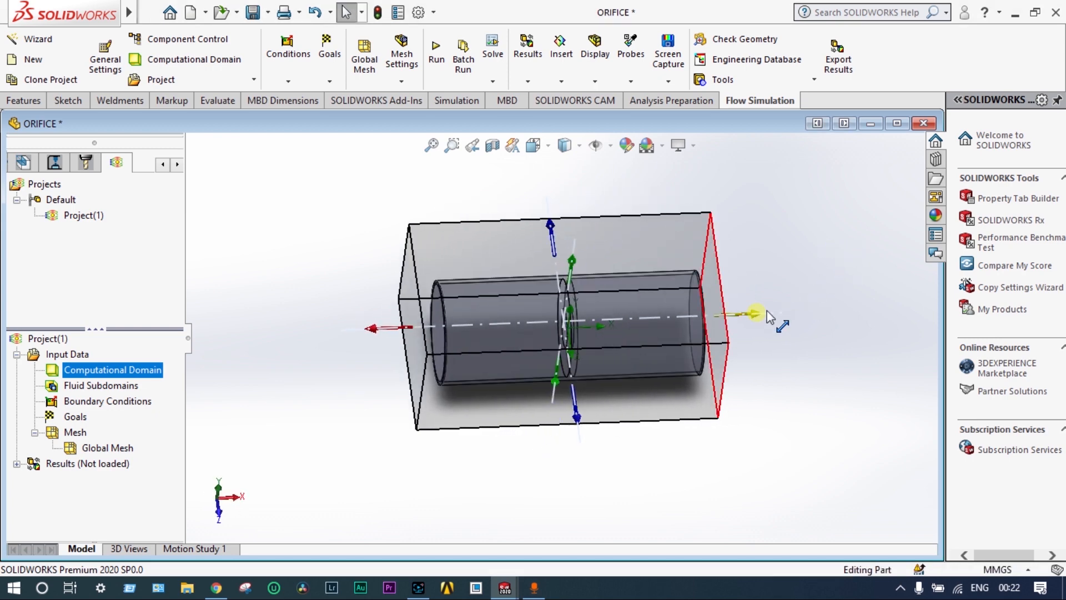
left_click_drag(768, 311, 778, 311)
left_click_drag(370, 329, 365, 330)
left_click(355, 361)
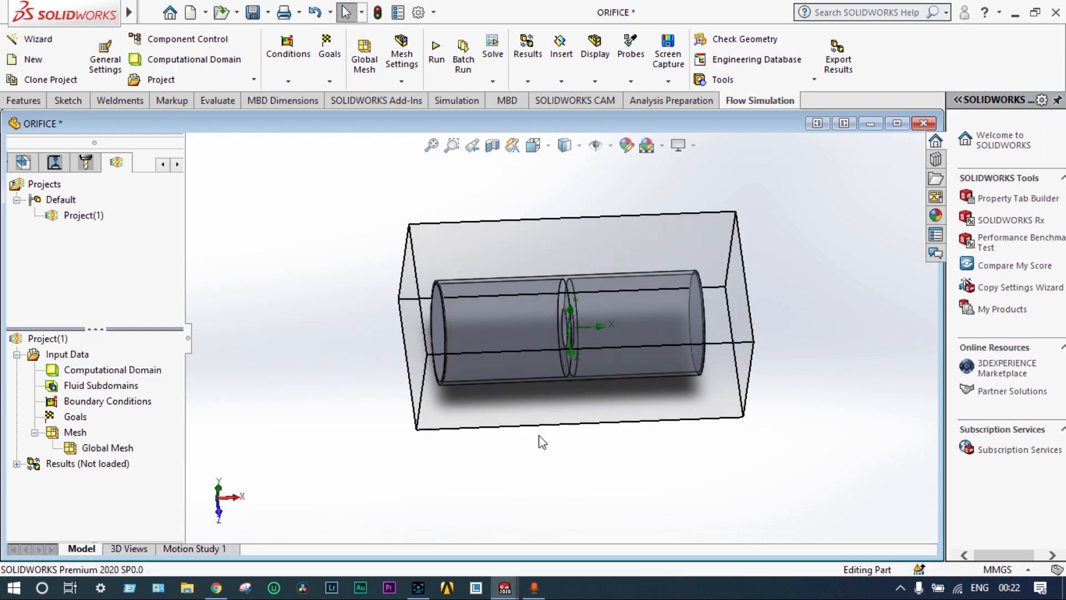
Step: Hide the computational domain box around the tube
middle_click_drag(538, 441, 490, 430)
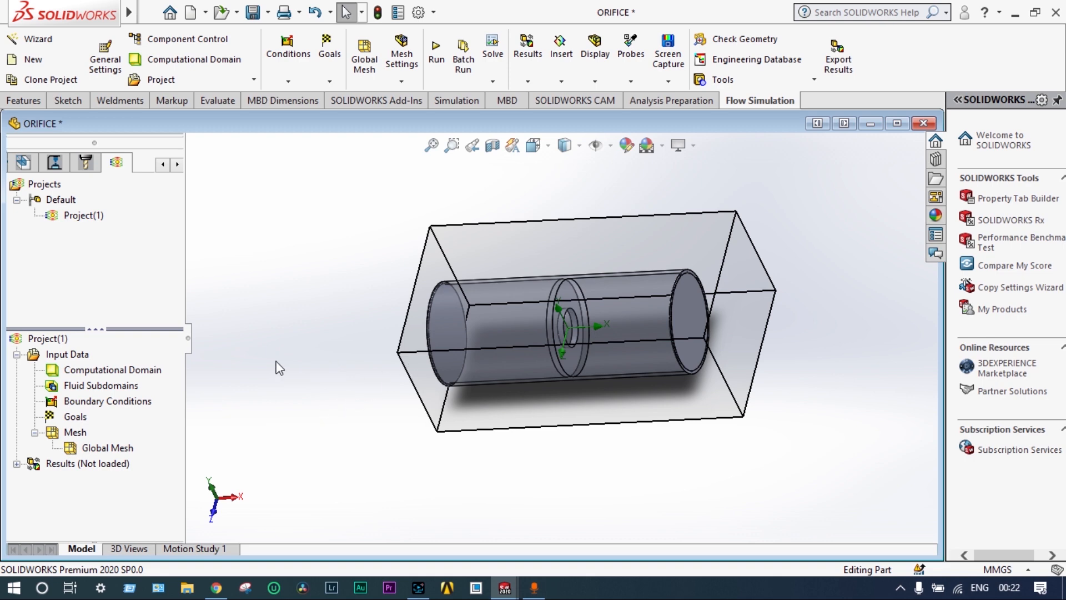
right_click(159, 371)
left_click(185, 399)
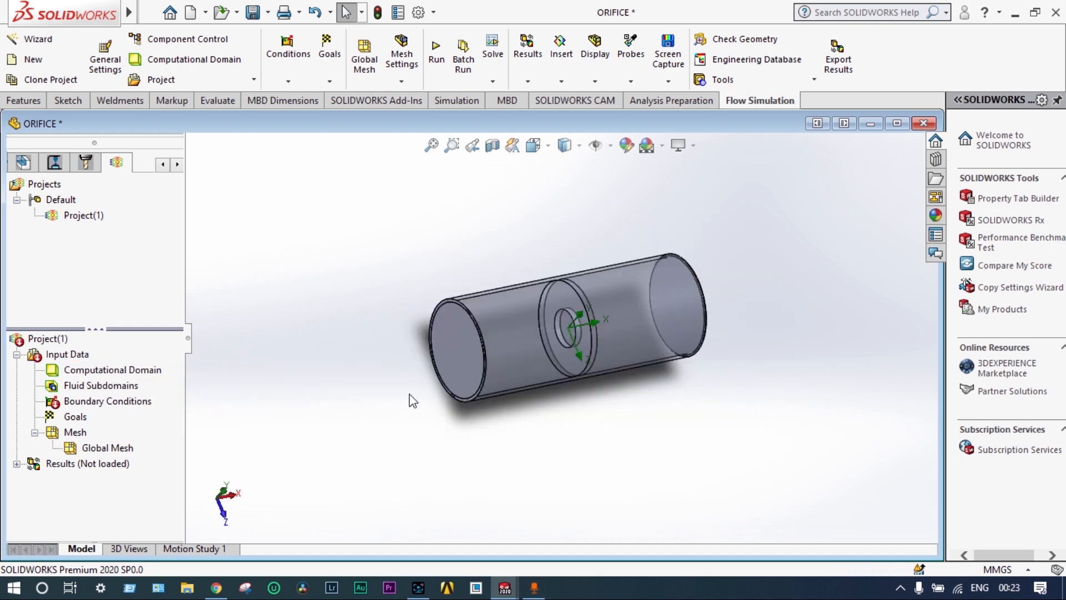
Step: Cut the tube open with a planar section view on the Front Plane at 0.00 mm offset, exposing the lids' inner faces
left_click(493, 147)
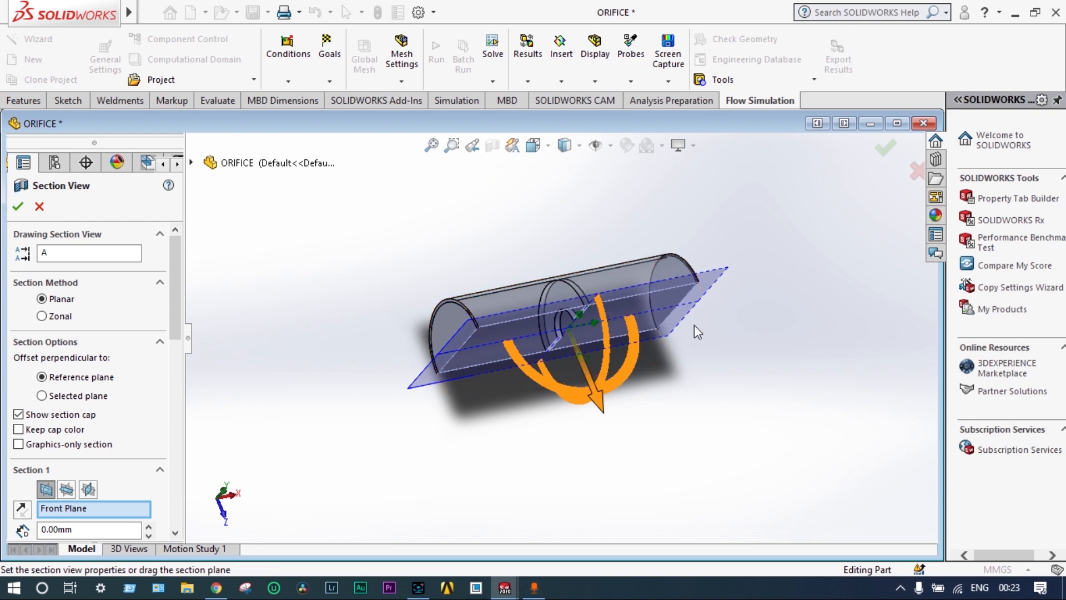
left_click(885, 148)
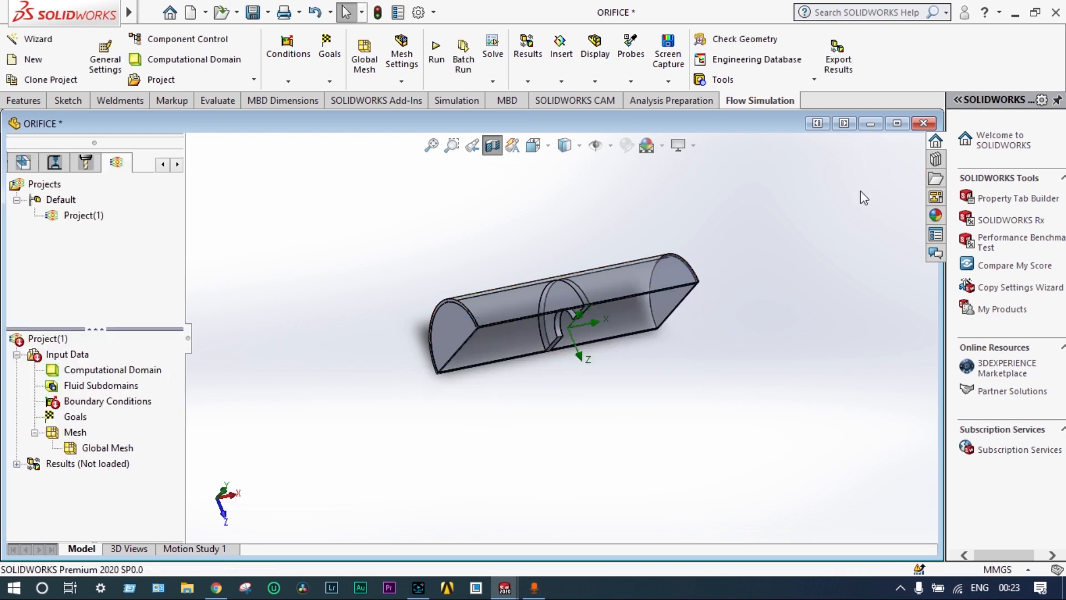
middle_click_drag(695, 427, 465, 336)
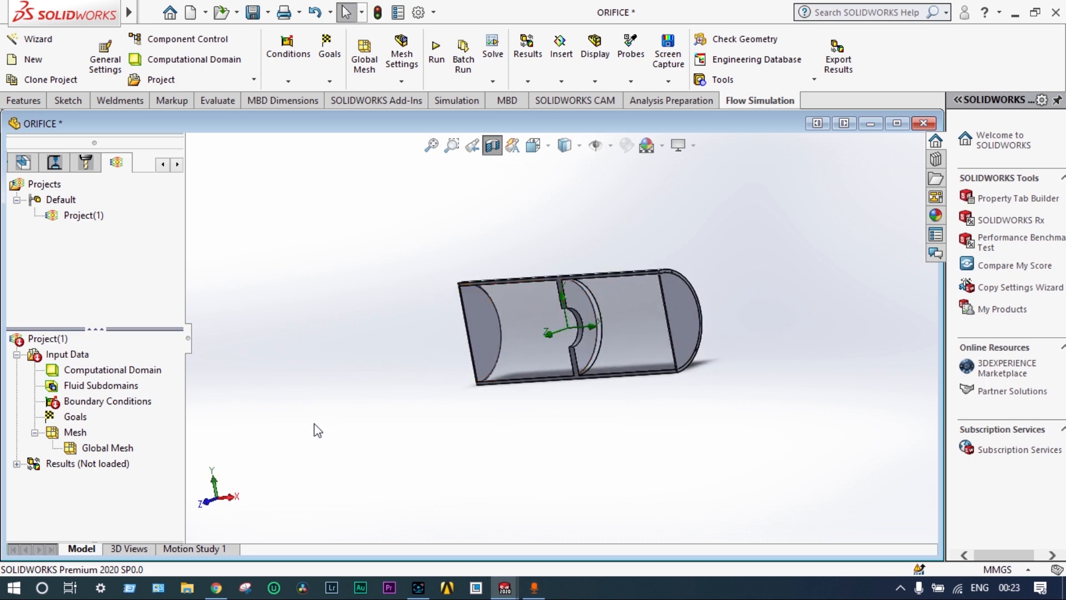
Step: Add an Inlet Mass Flow boundary condition of 0.005 kg/s on the inner face of LID1
right_click(133, 407)
left_click(166, 411)
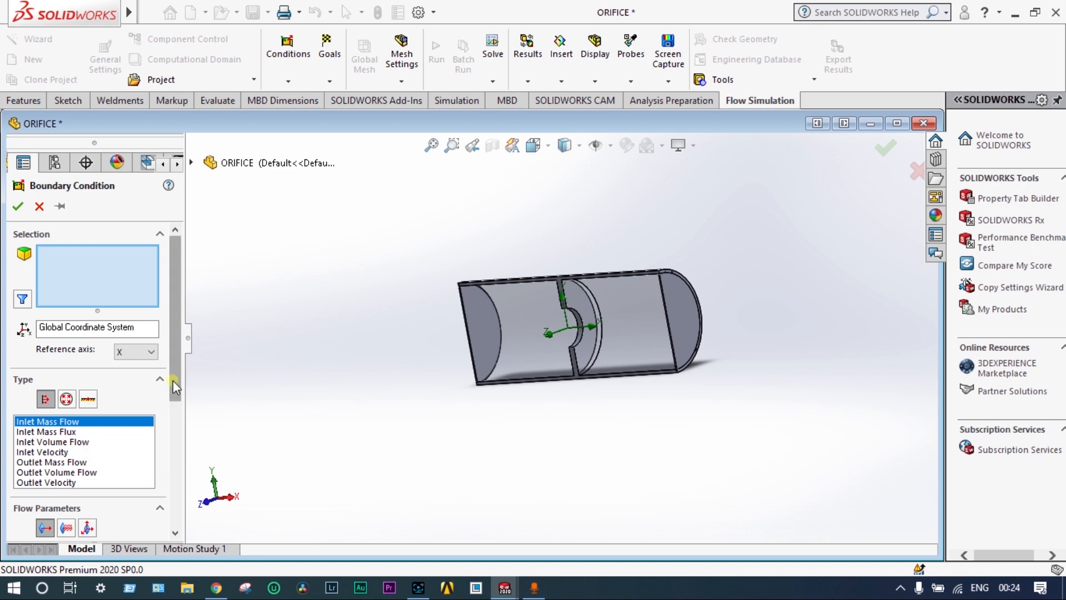
scroll(172, 406, "down", 4)
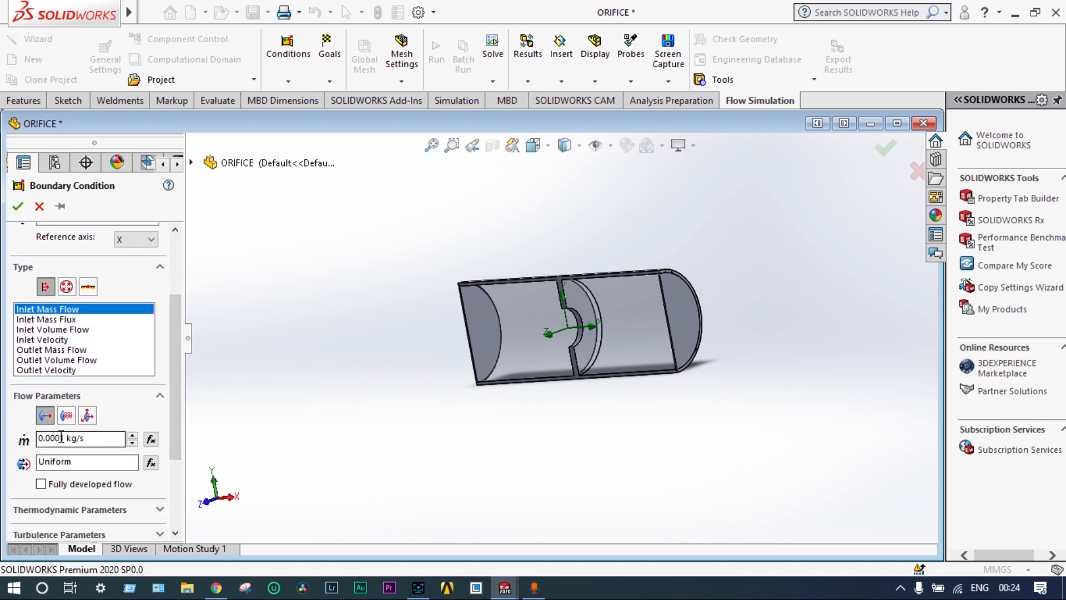
left_click(66, 438)
key("BackSpace")
key("BackSpace")
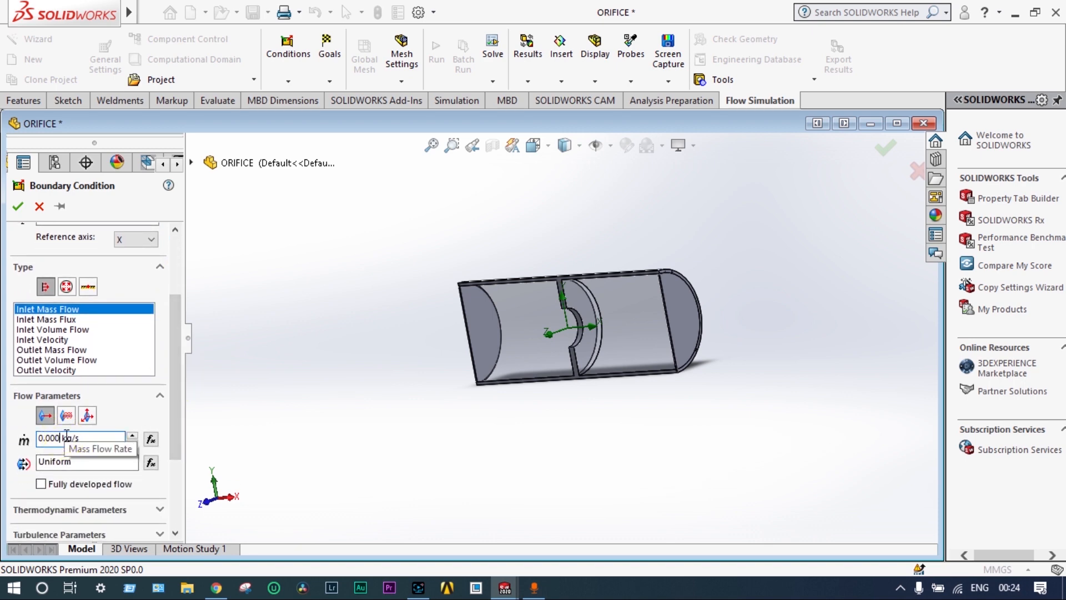
type("5")
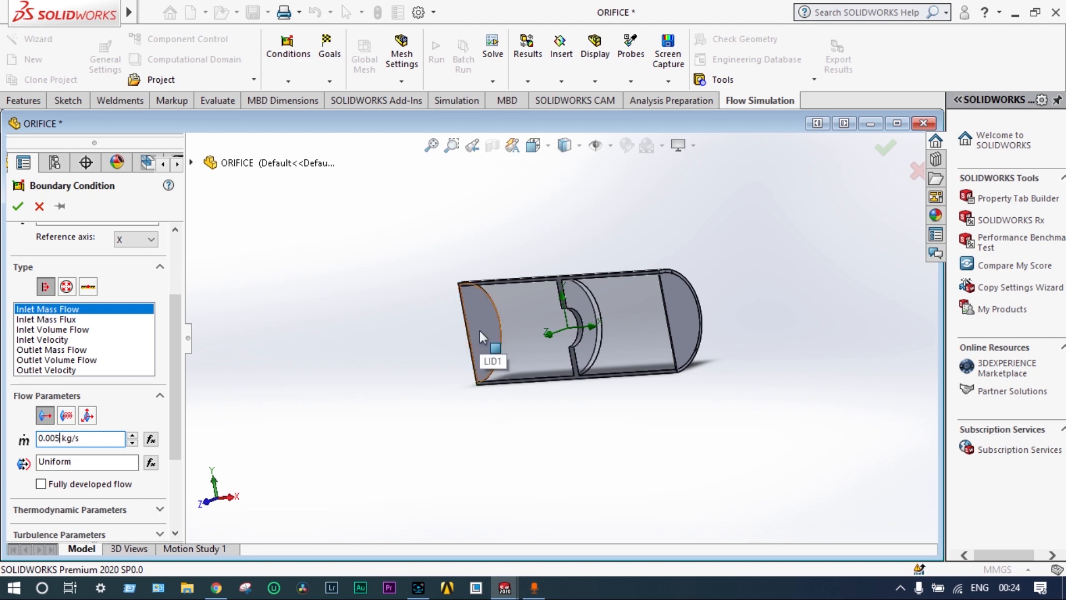
left_click(479, 331)
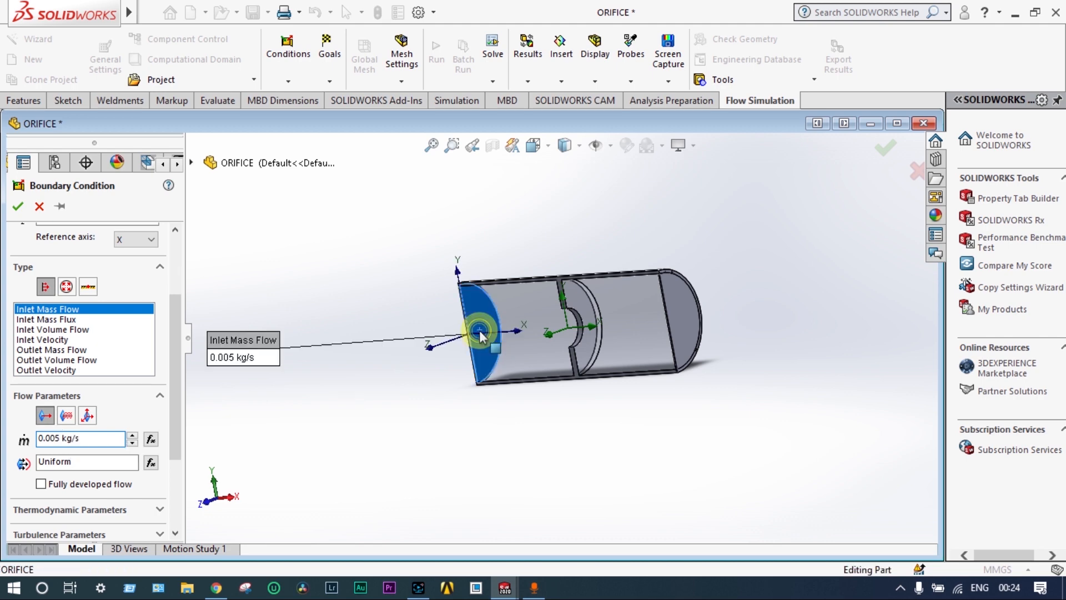
left_click(18, 207)
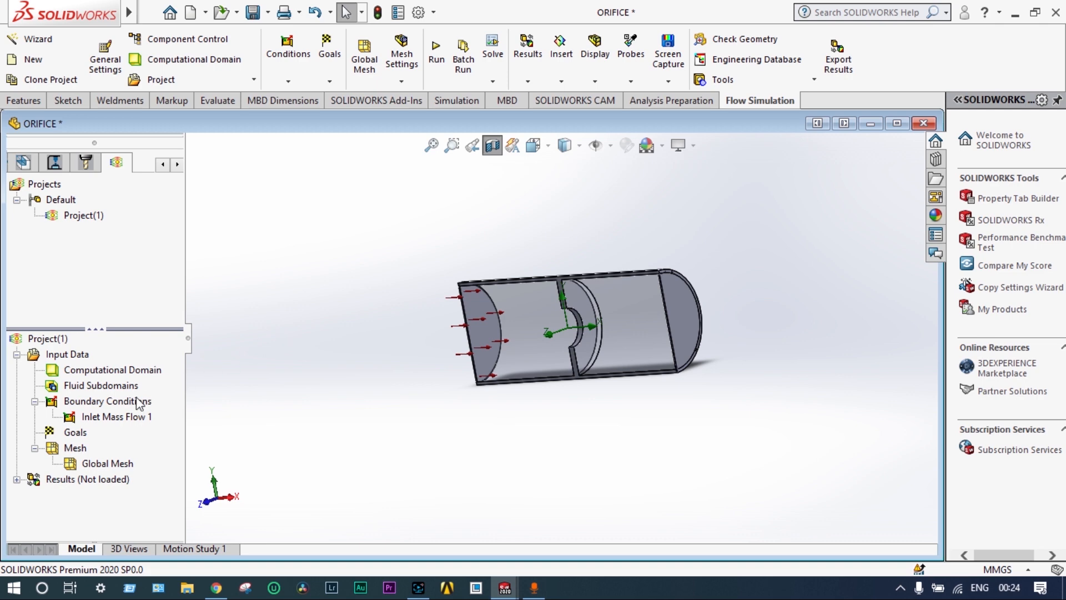
Step: Add an Environment Pressure boundary condition of 101325 Pa on the inner face of the lid opposite the inlet
right_click(127, 405)
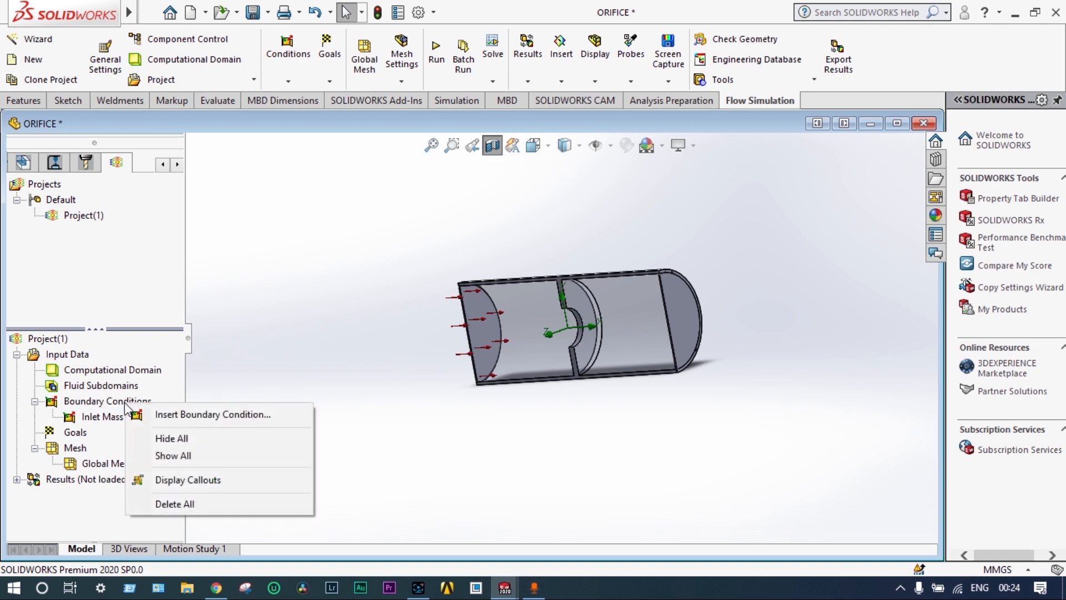
left_click(163, 415)
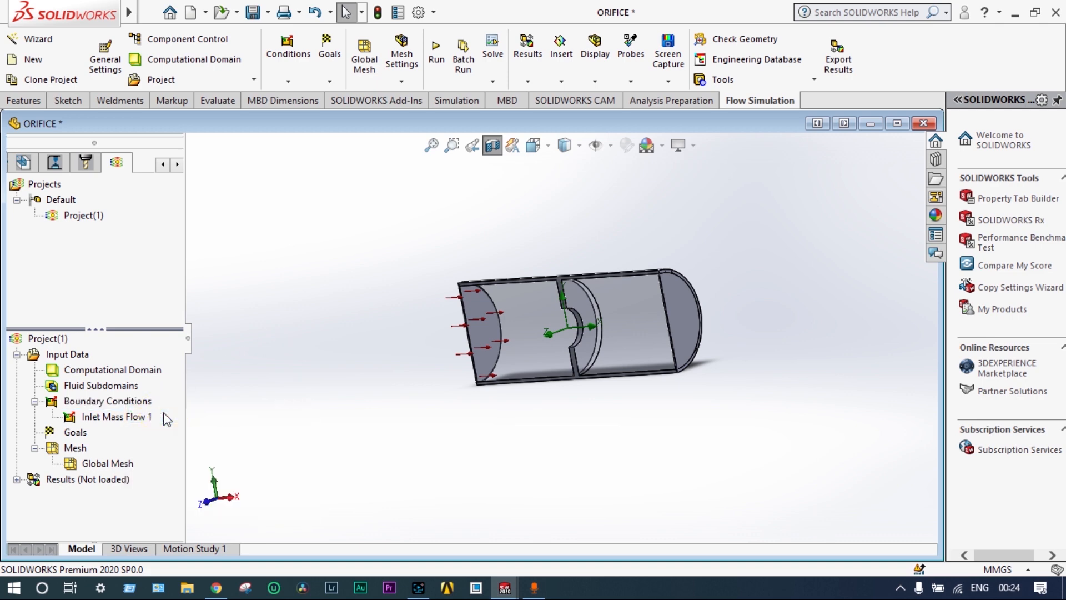
left_click(66, 399)
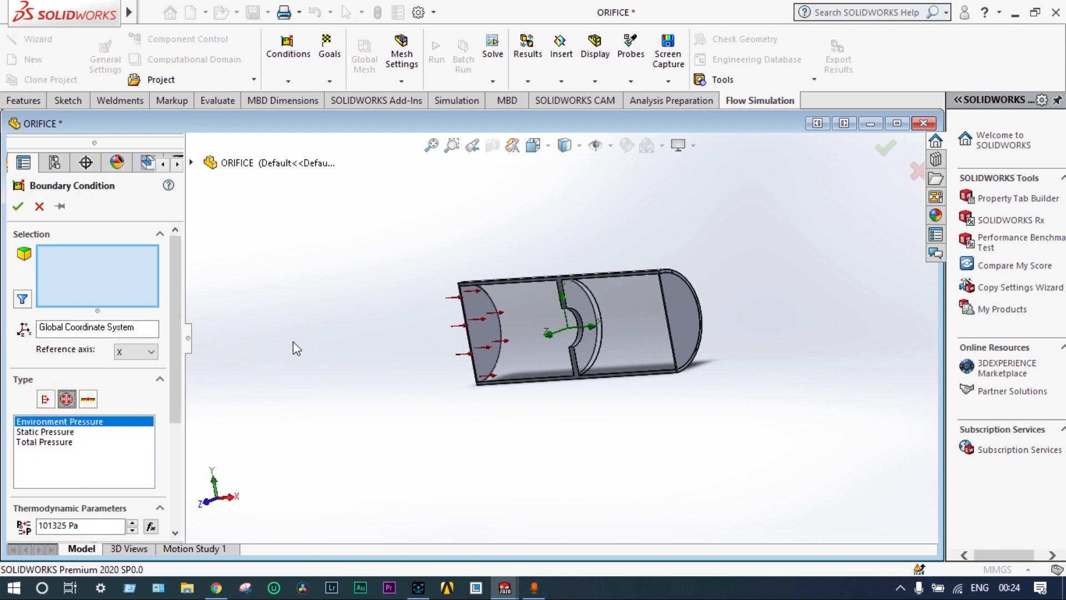
middle_click_drag(300, 341, 400, 339)
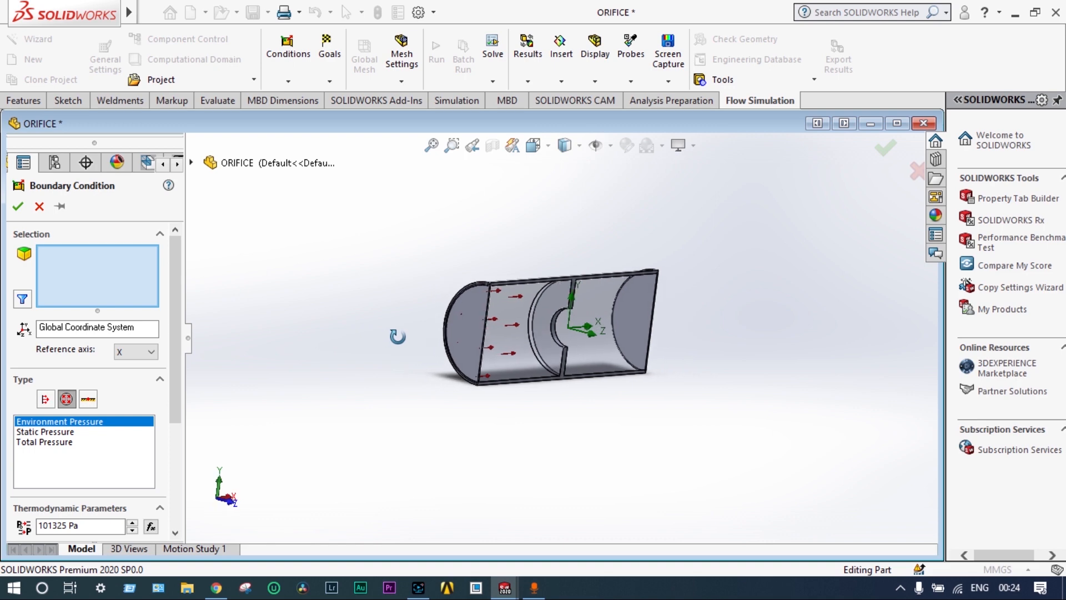
left_click(627, 308)
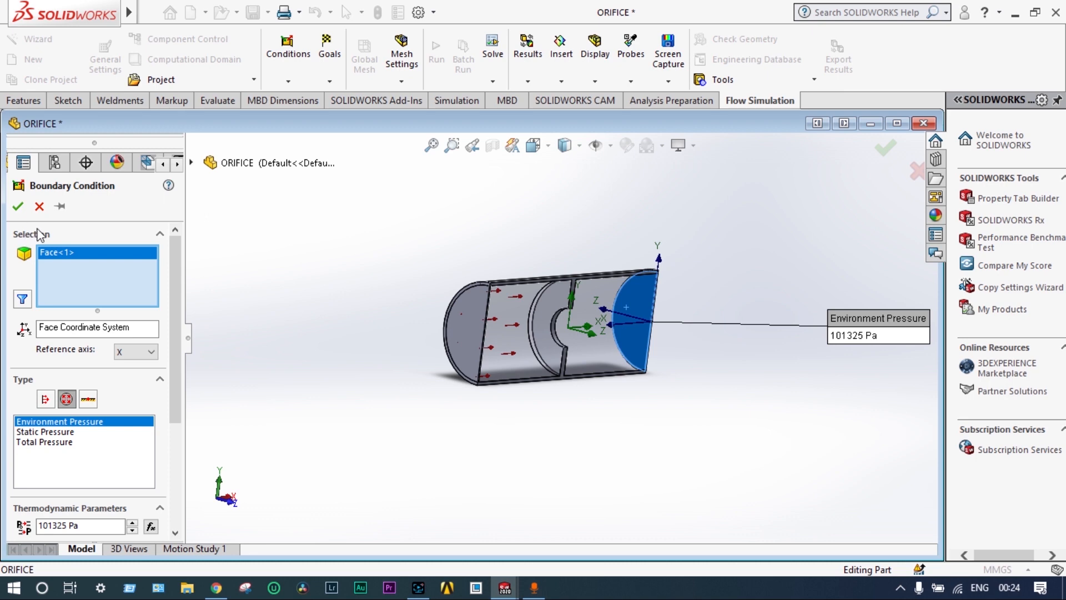
left_click(19, 207)
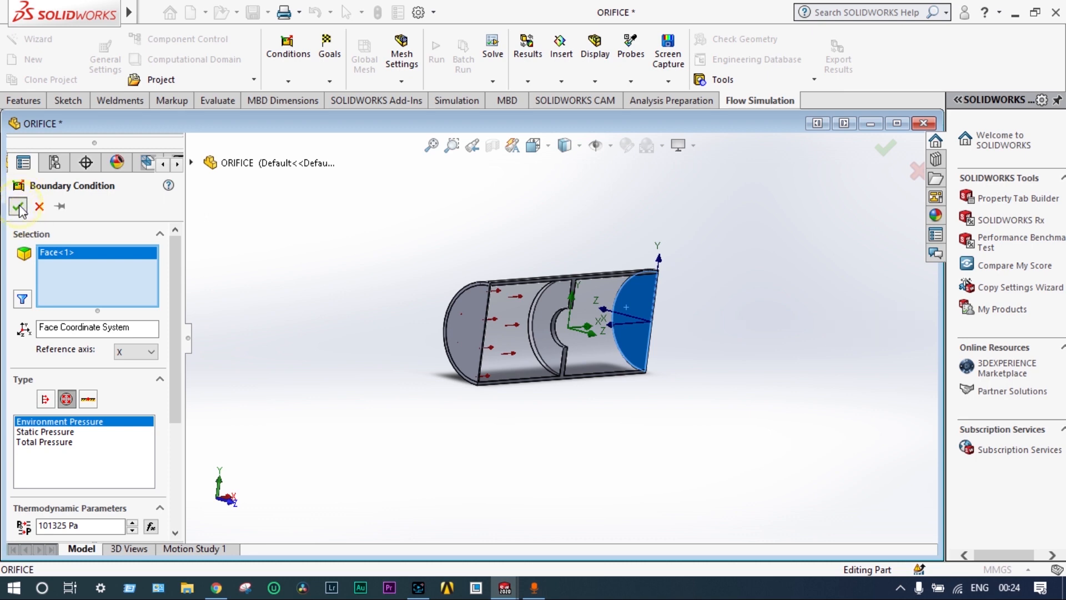
Step: Turn off the section view to show the whole tube again
scroll(345, 370, "up", 2)
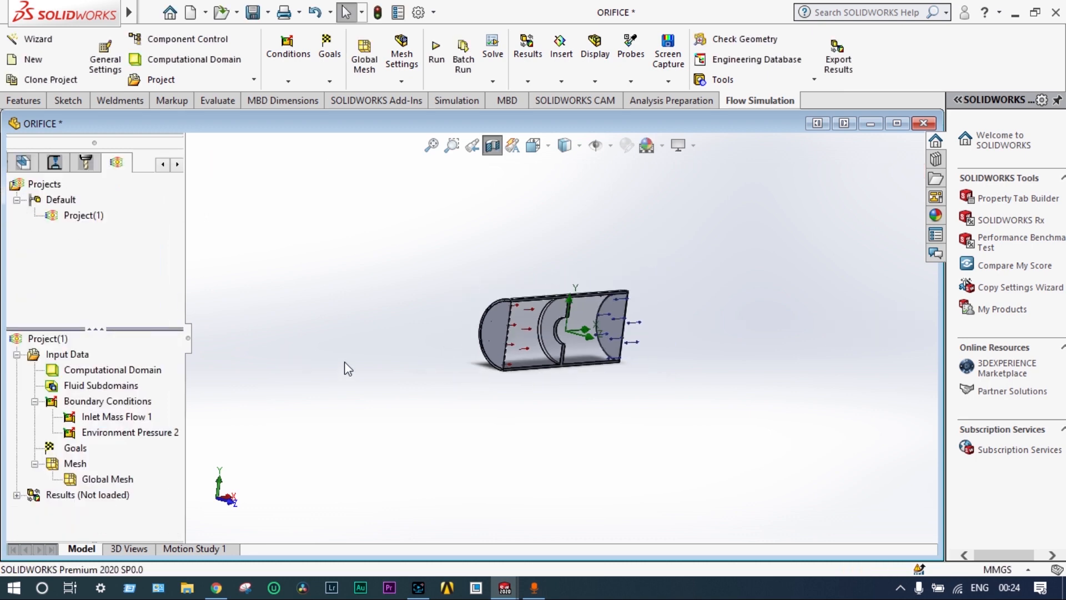
middle_click_drag(345, 366, 289, 392)
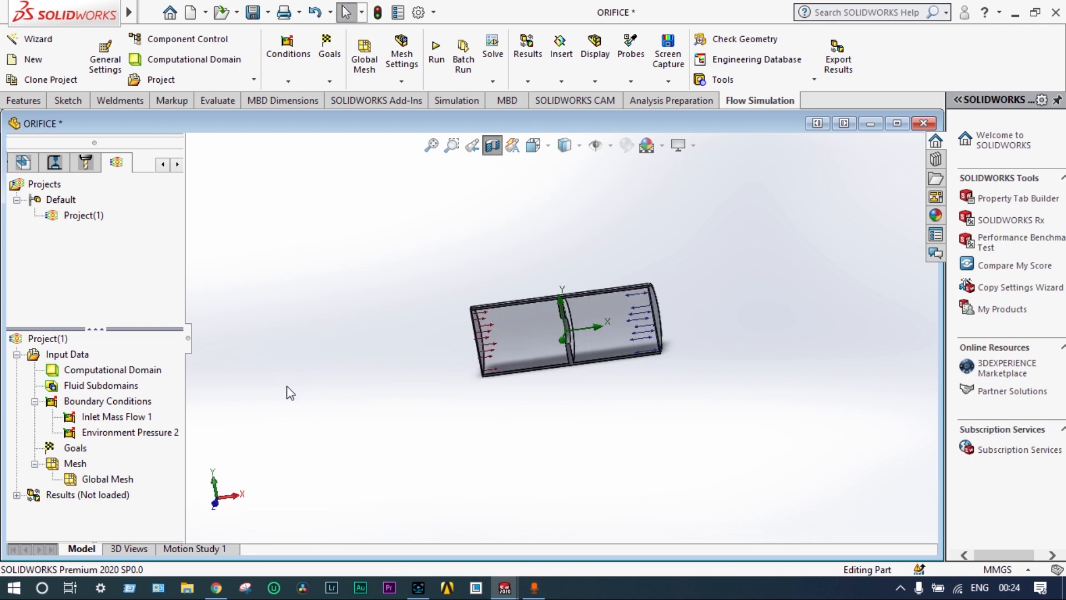
left_click(492, 146)
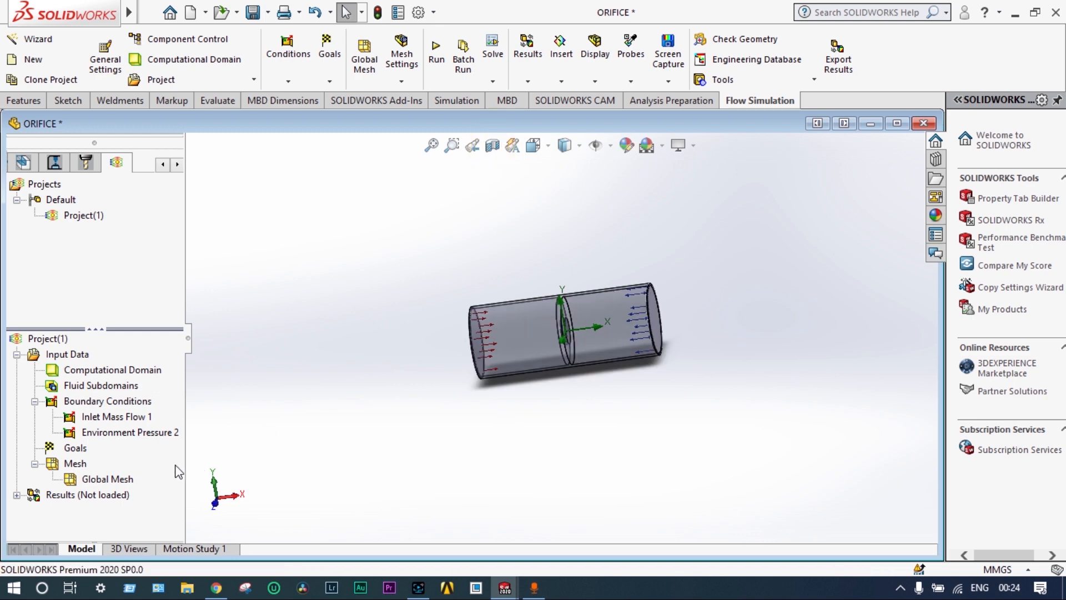
Step: Insert a global goal for the average Velocity
right_click(78, 453)
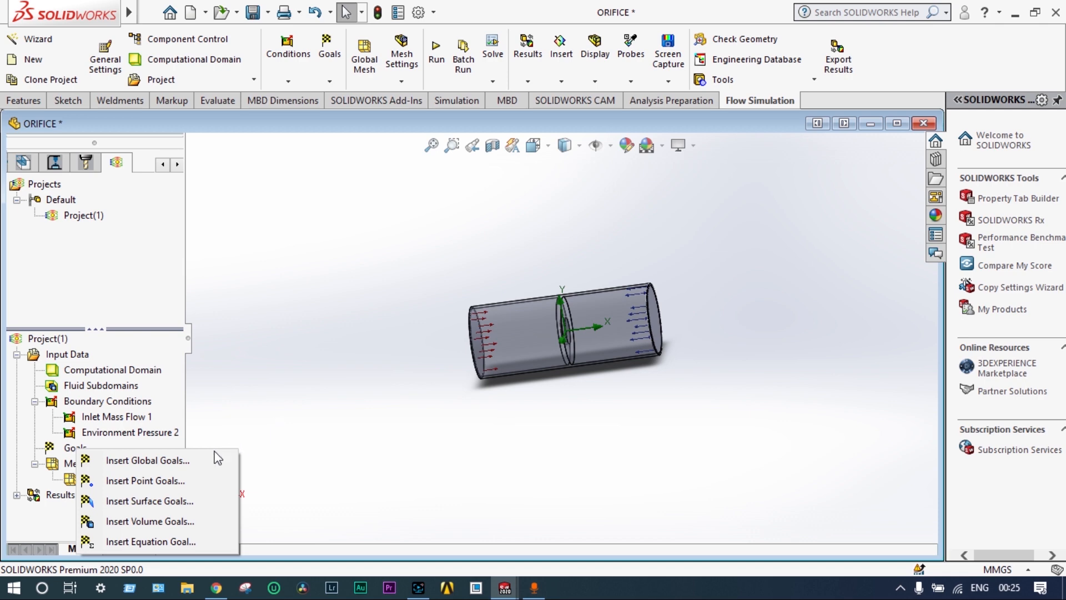
left_click(166, 460)
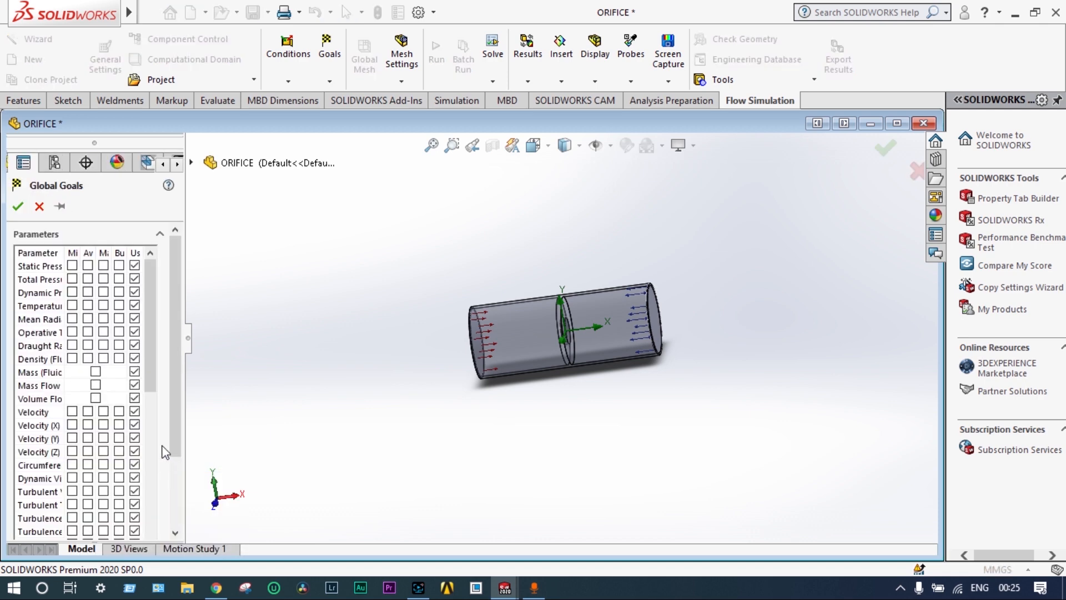
left_click(89, 413)
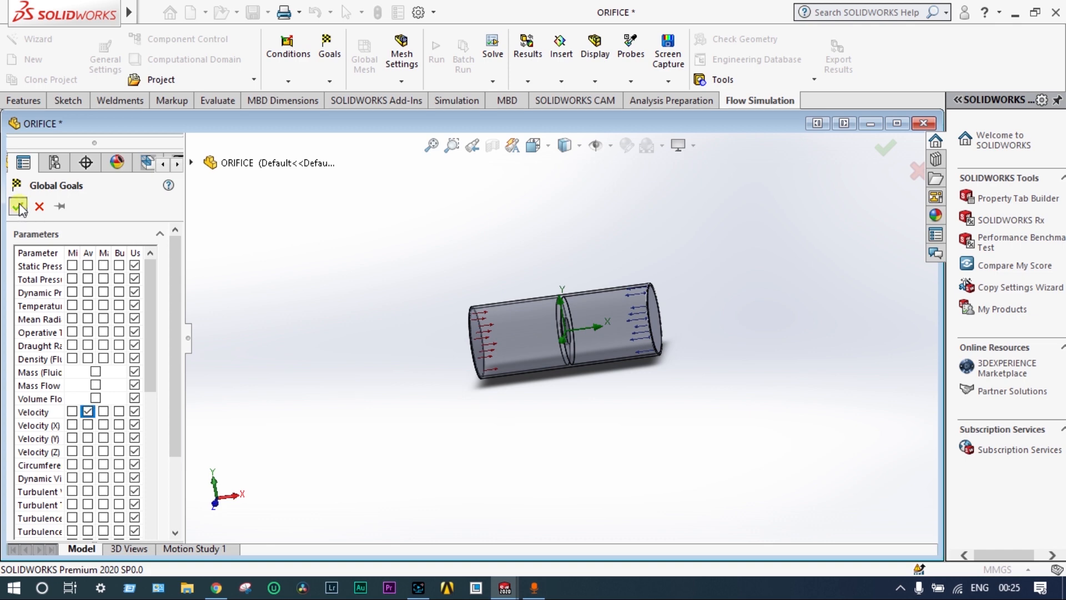
left_click(19, 206)
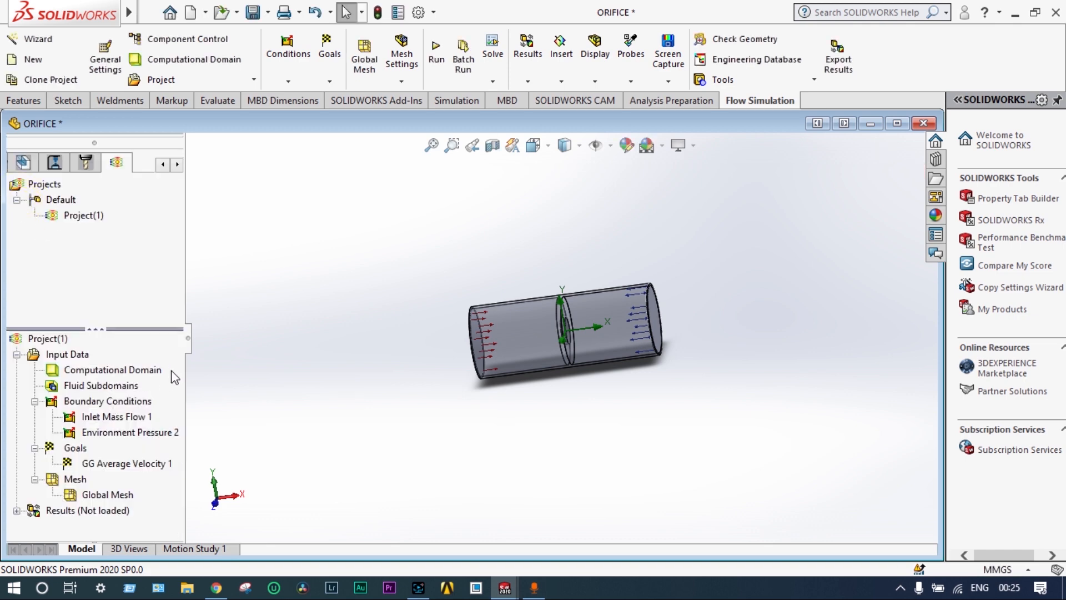
Step: Insert a surface goal for the average Velocity on the inlet lid, choosing the LID1 feature as its selection
right_click(80, 453)
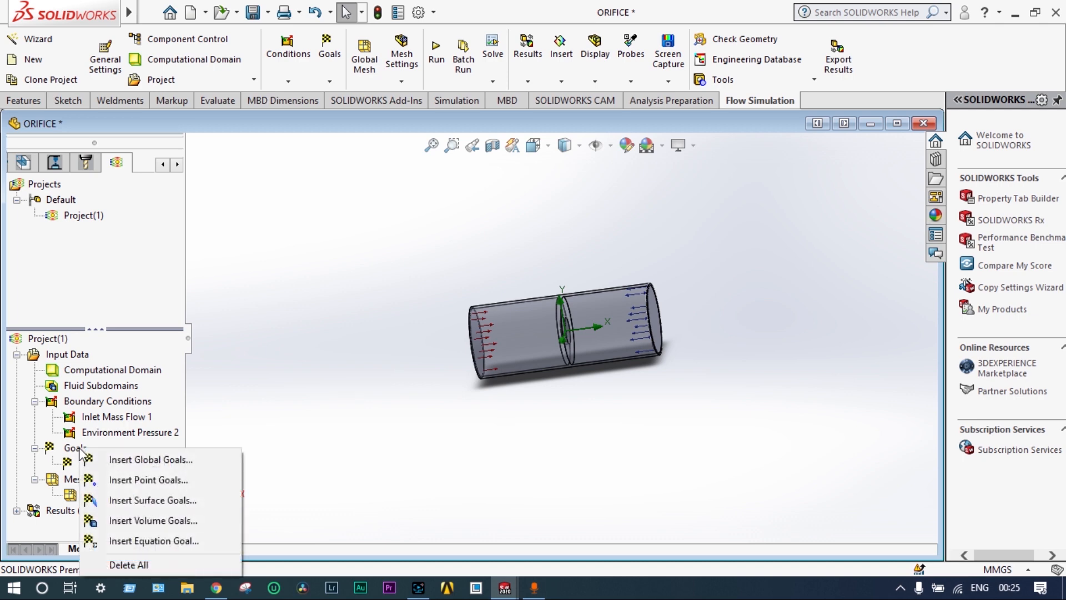
left_click(126, 497)
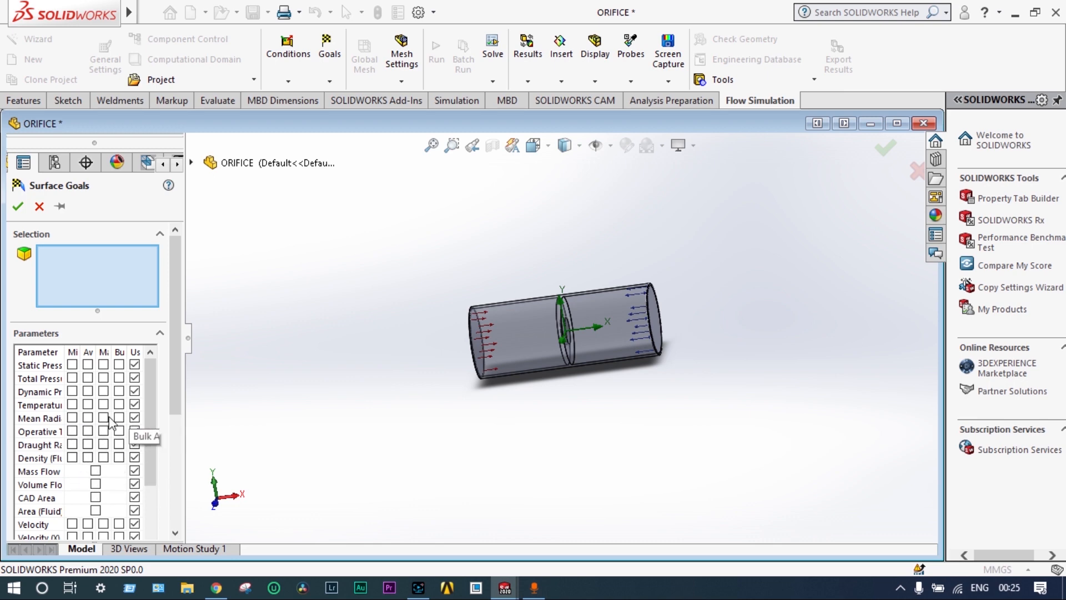
left_click(87, 523)
mouse_move(308, 344)
middle_mouse_down()
mouse_move(328, 352)
mouse_move(268, 352)
mouse_move(326, 352)
middle_mouse_up()
scroll(489, 341, "down", 5)
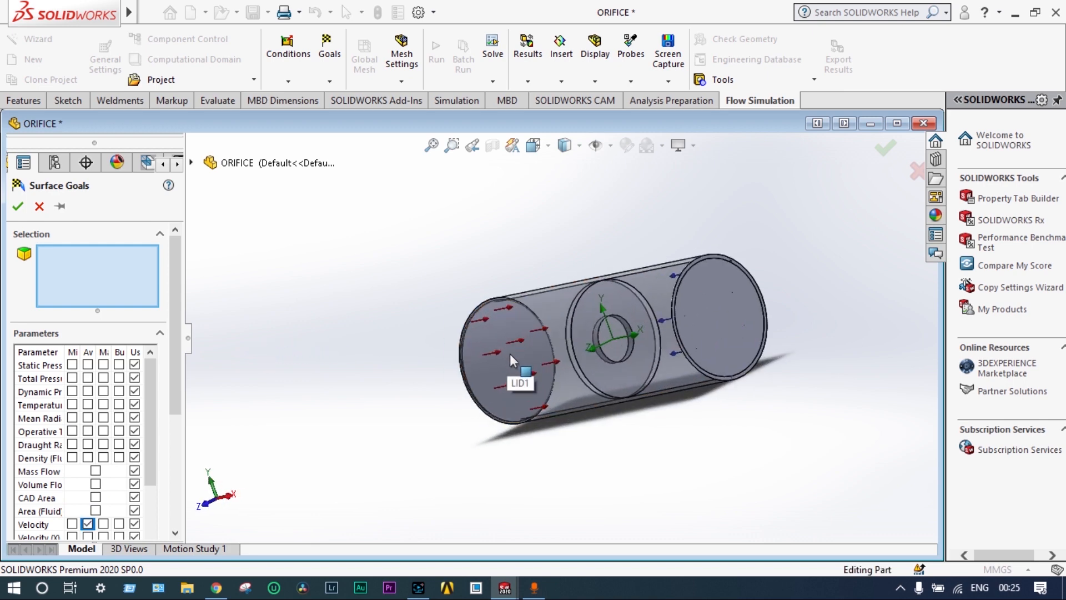
right_click(510, 354)
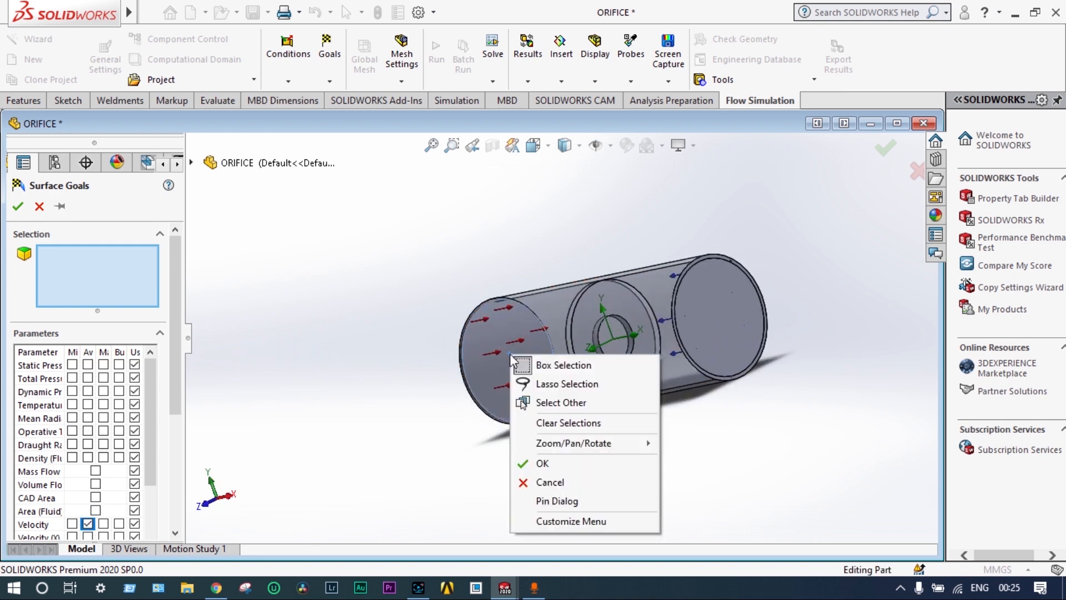
left_click(542, 403)
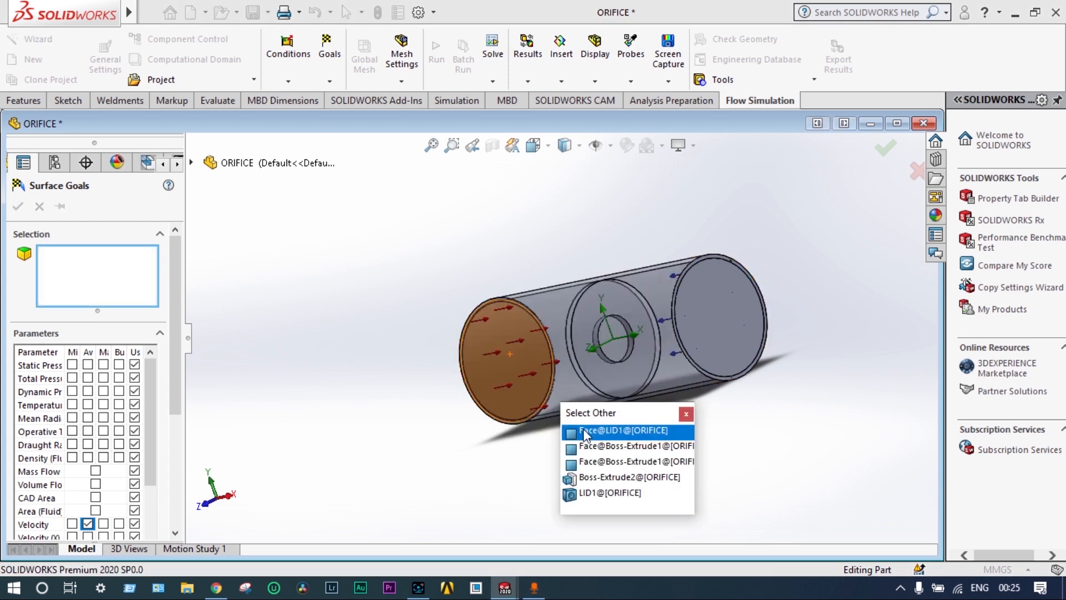
left_click(596, 494)
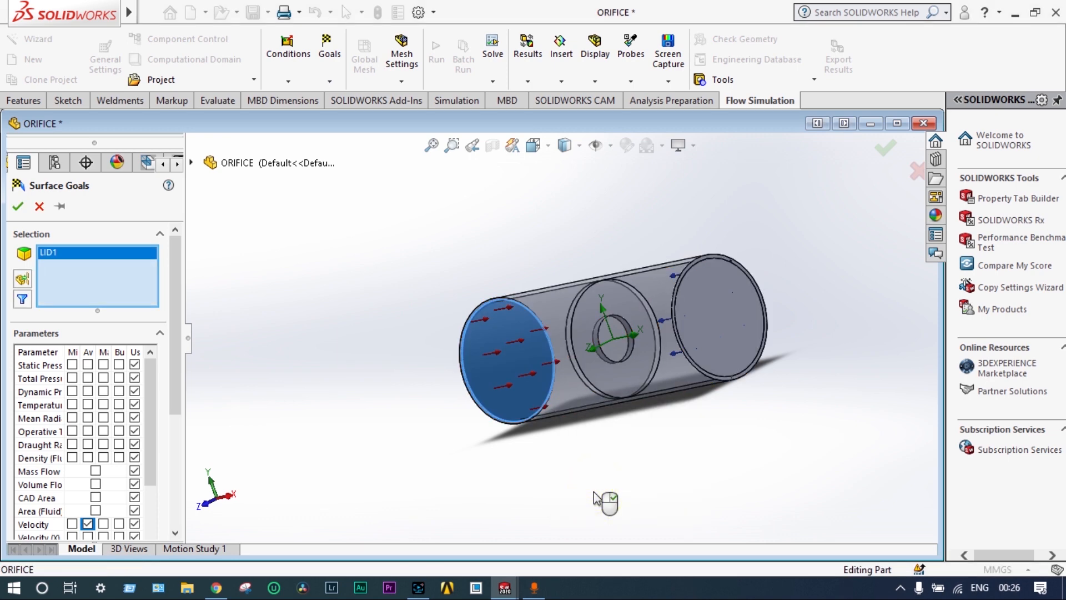
left_click(18, 206)
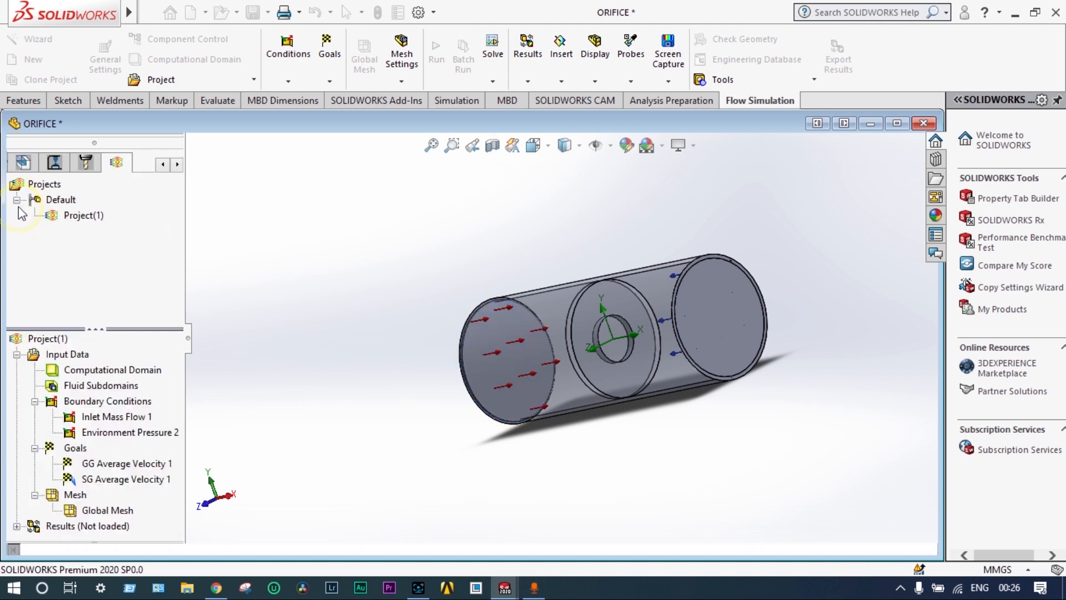
scroll(293, 274, "up", 2)
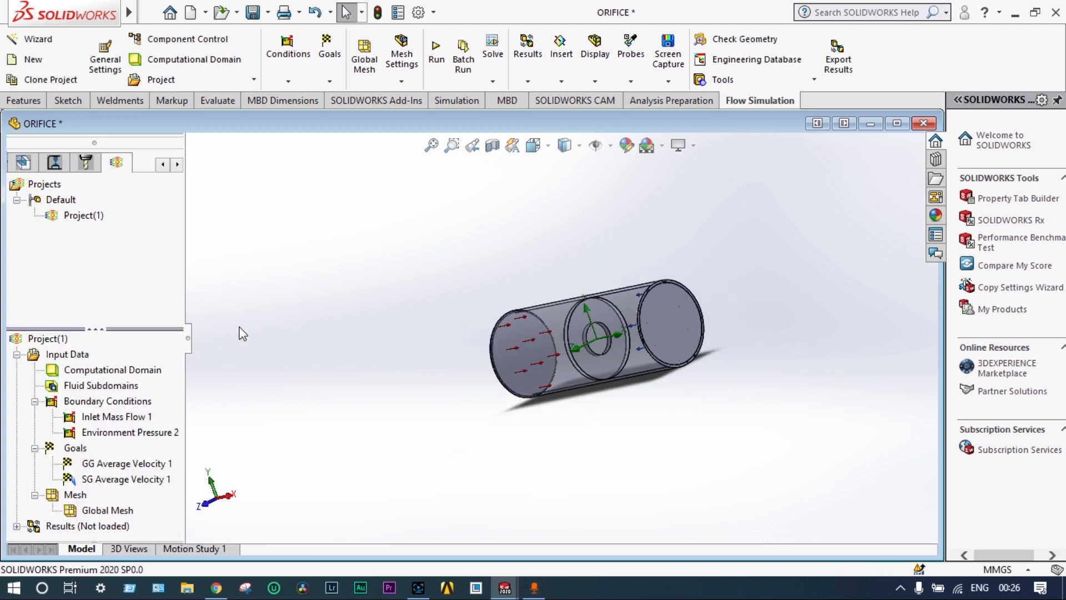
Step: Run the flow calculation as a new calculation, then close the solver once it has finished
scroll(293, 309, "up", 2)
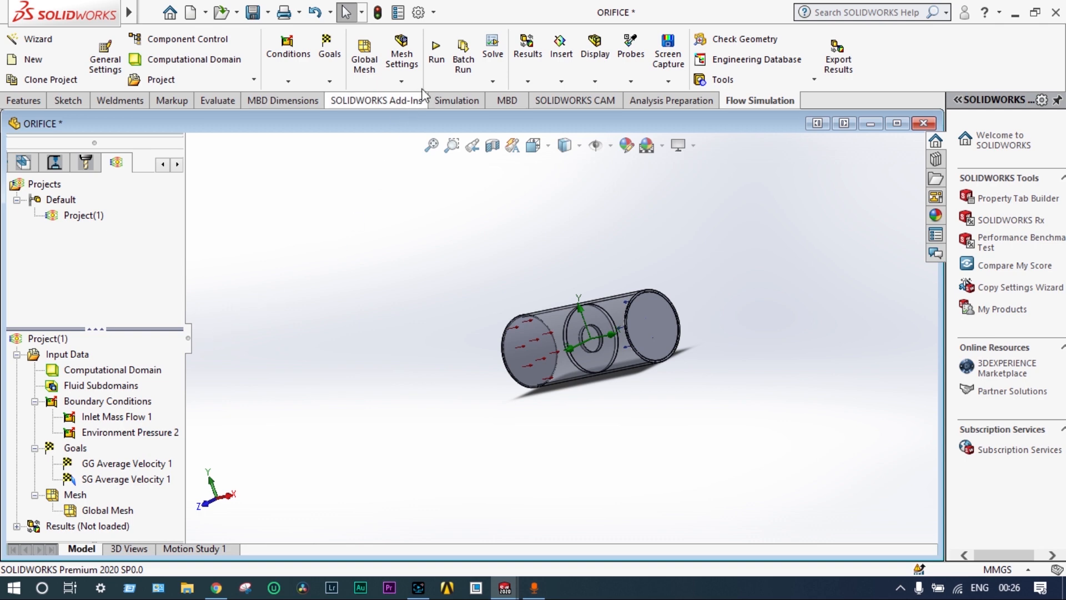
left_click(437, 55)
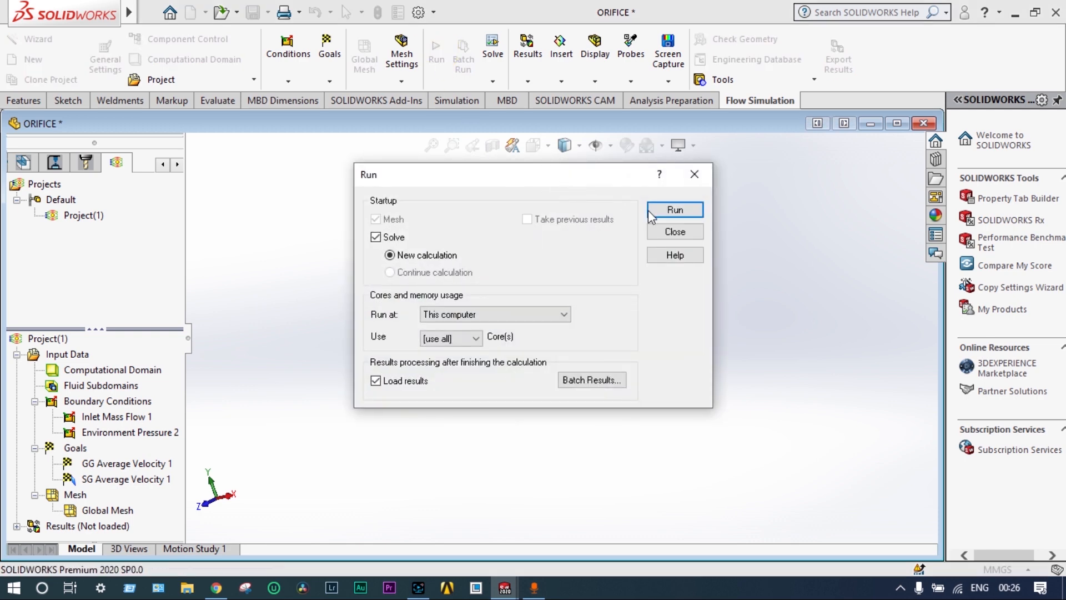
left_click(652, 209)
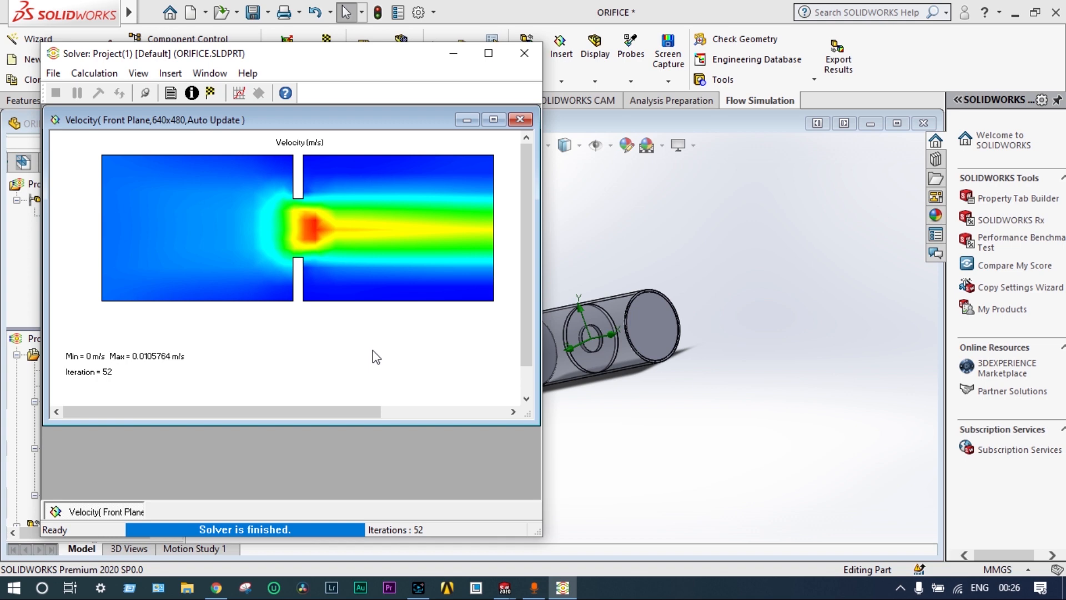
left_click(520, 120)
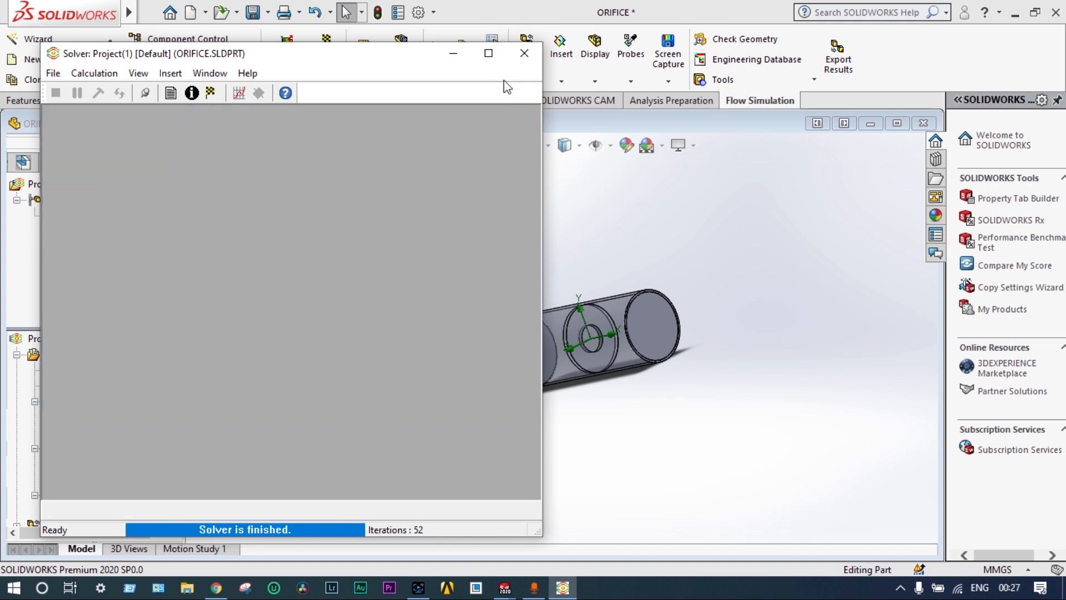
left_click(524, 56)
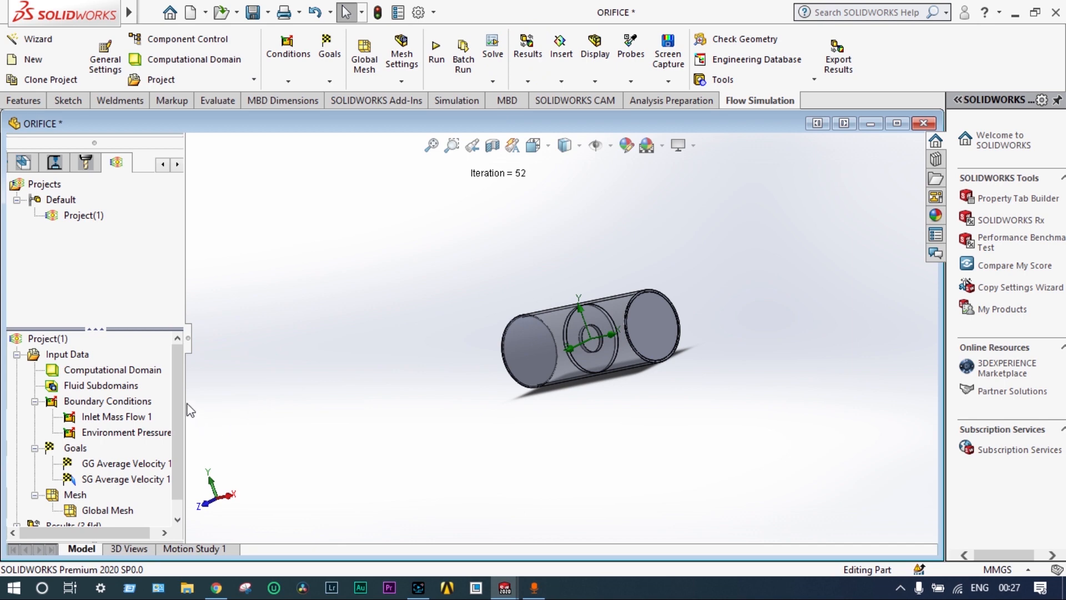
Step: Insert a cut plot on the Front Plane with Vorticity contours, and also display isolines and vectors
scroll(181, 399, "down", 1)
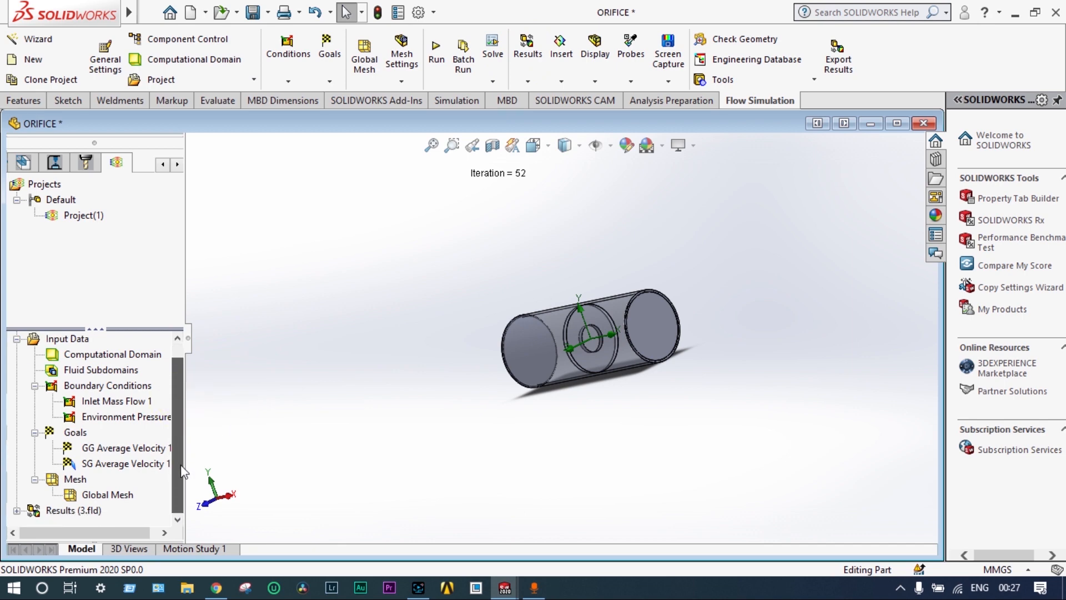
left_click(17, 511)
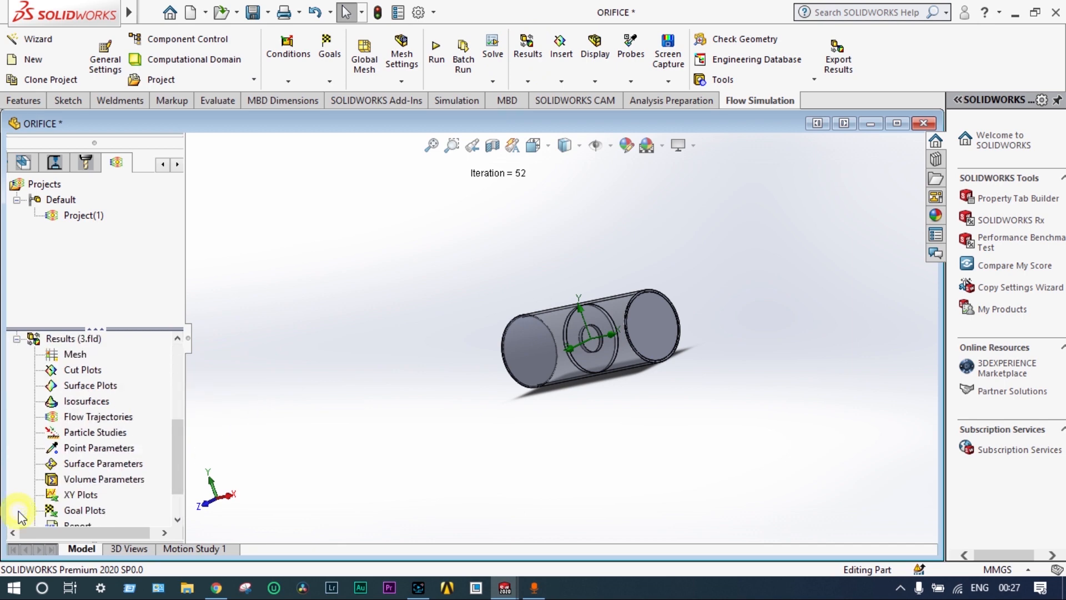
right_click(91, 371)
left_click(112, 378)
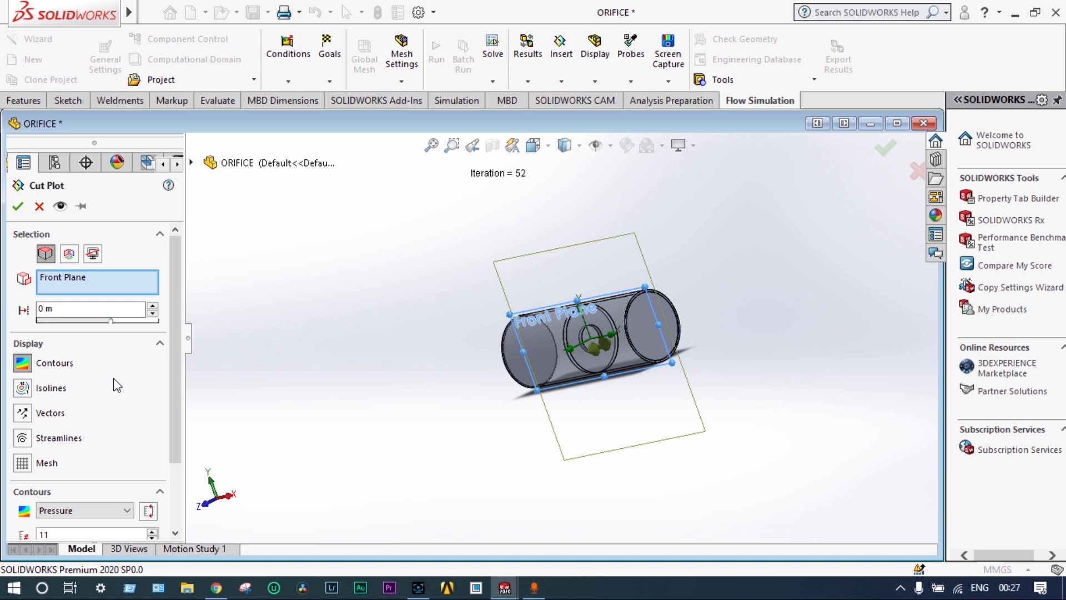
left_click(128, 510)
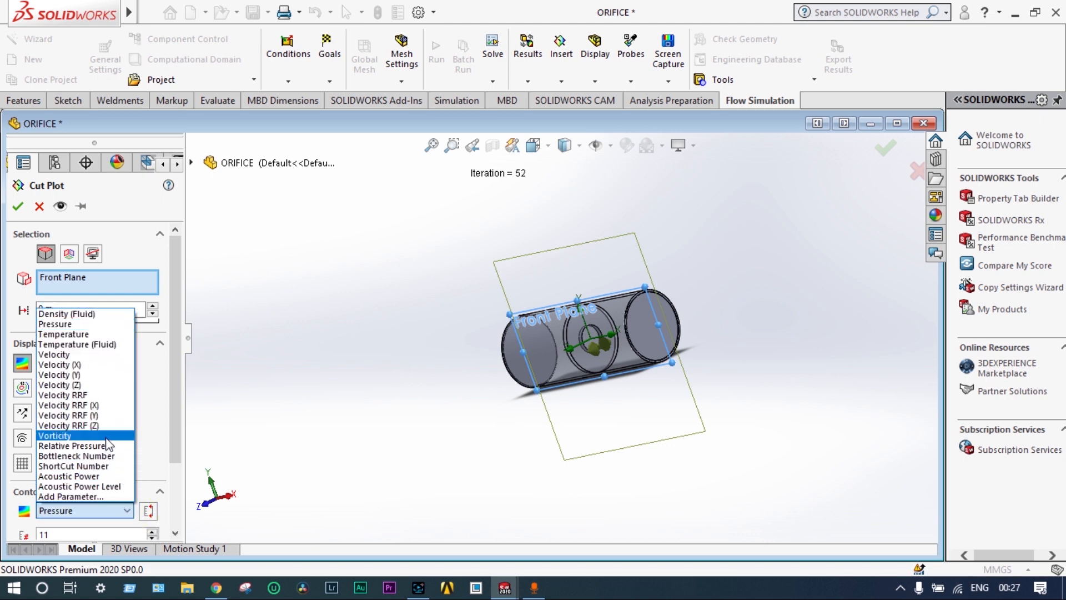
left_click(107, 438)
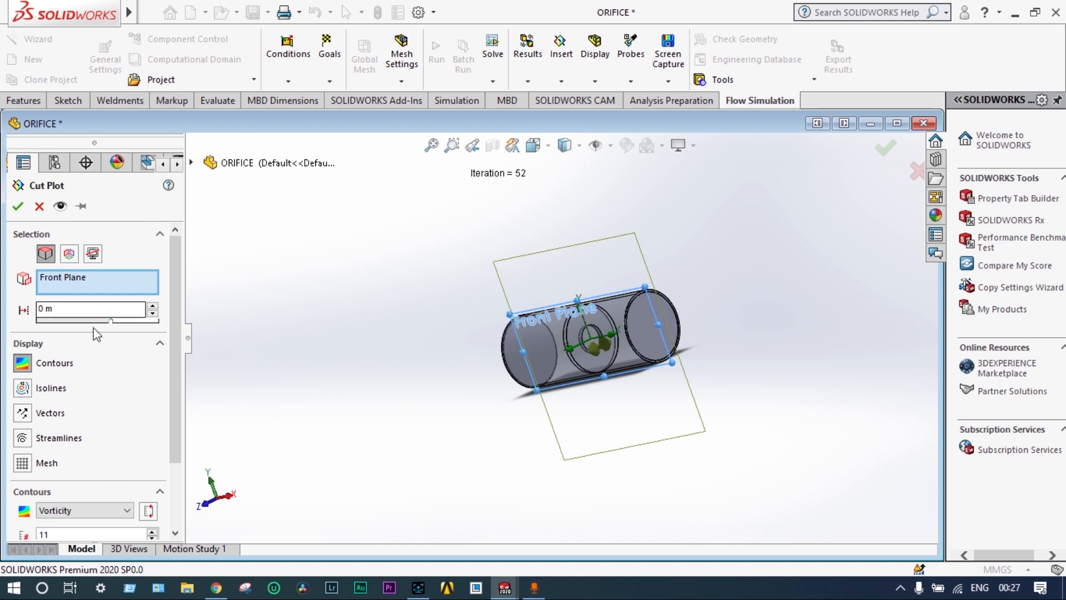
left_click_drag(172, 293, 175, 337)
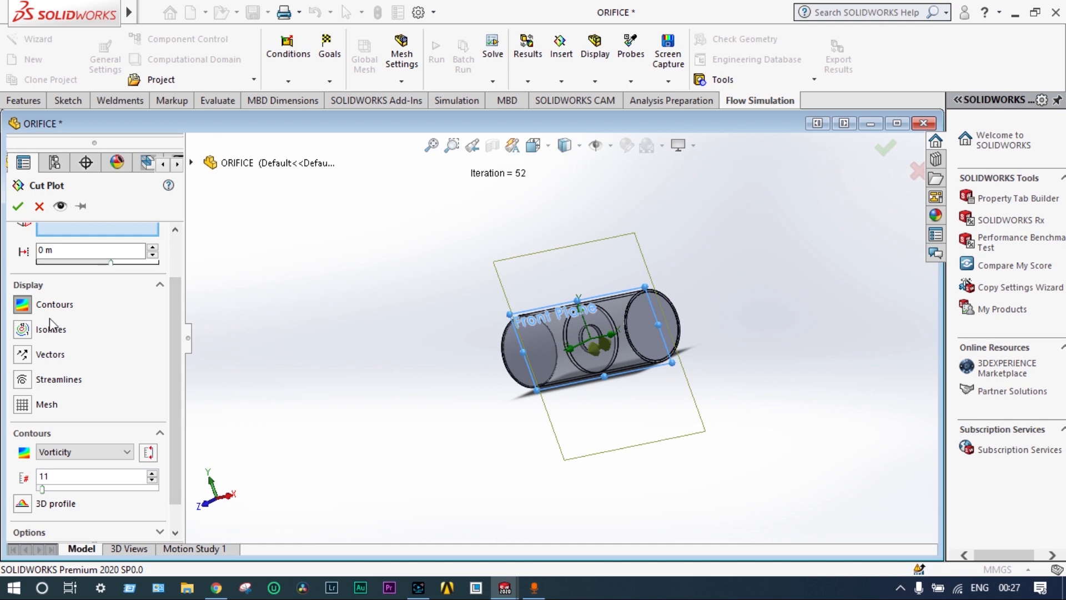
left_click(23, 356)
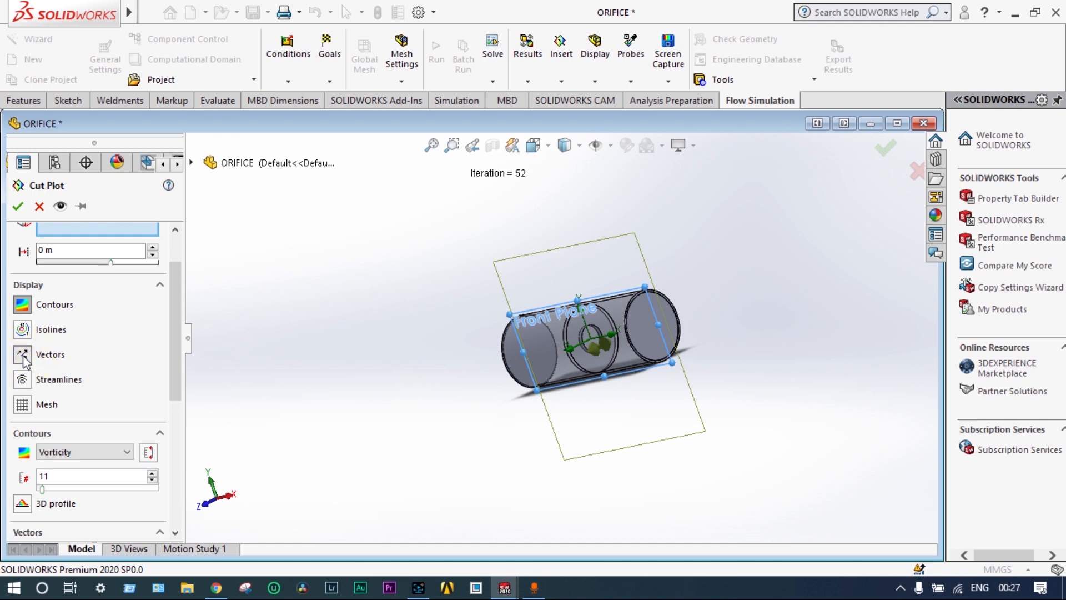
left_click(23, 331)
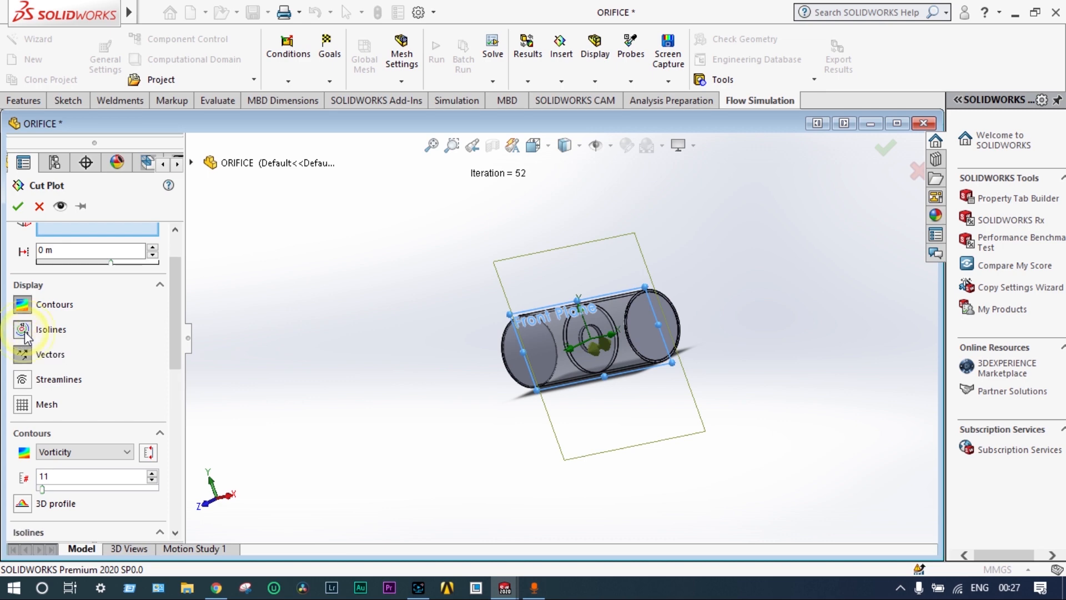
left_click(18, 207)
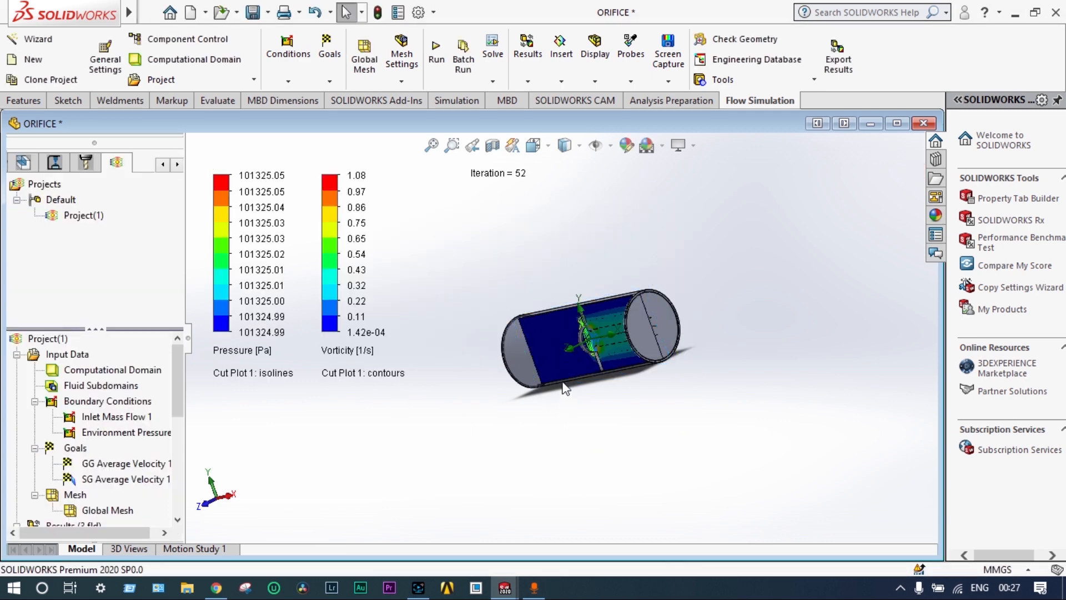
Step: Clear and hide the Front Plane cut plot
middle_click_drag(566, 389, 563, 311)
scroll(559, 314, "down", 5)
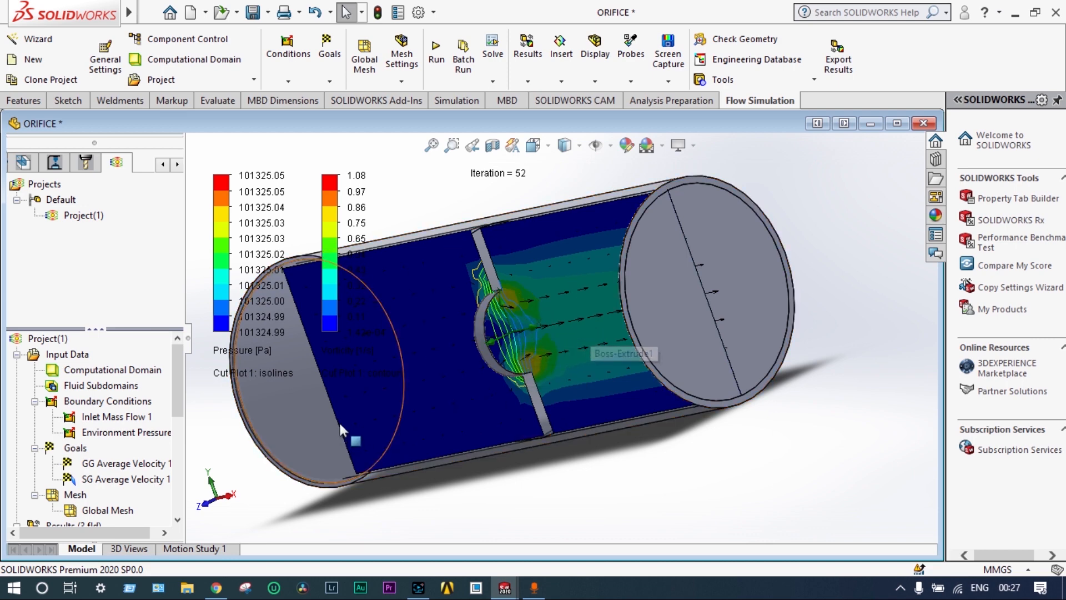
scroll(406, 378, "down", 2)
scroll(409, 377, "up", 3)
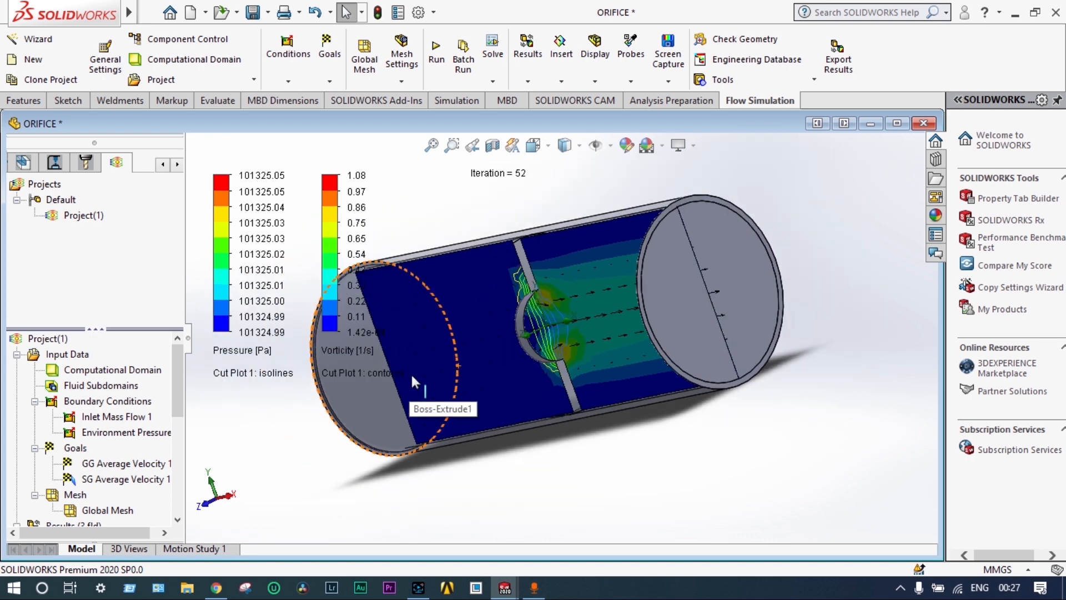
scroll(411, 372, "up", 1)
left_click_drag(179, 427, 176, 442)
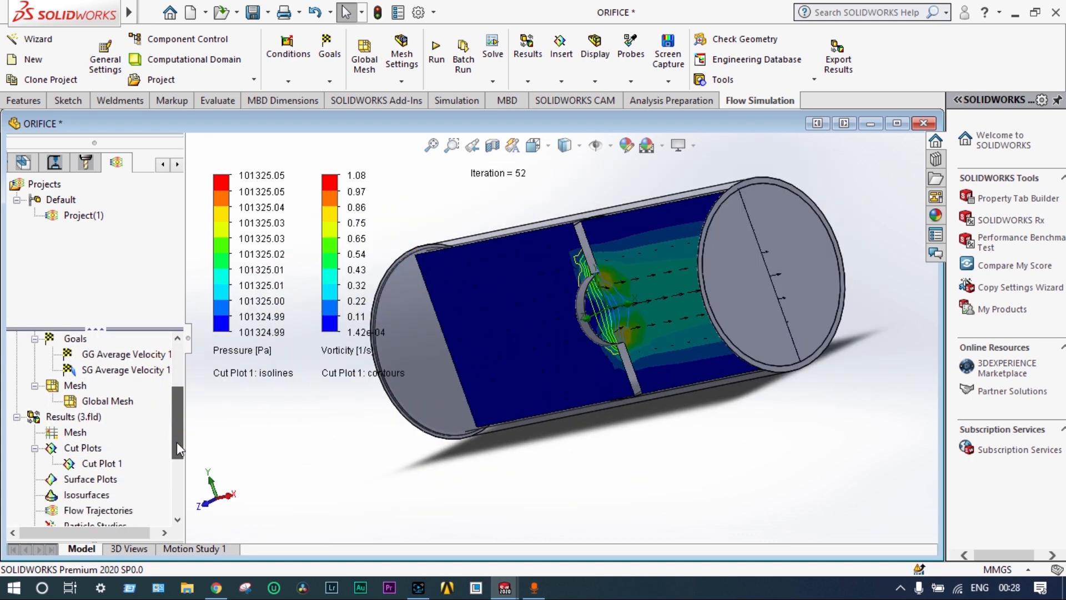
right_click(114, 464)
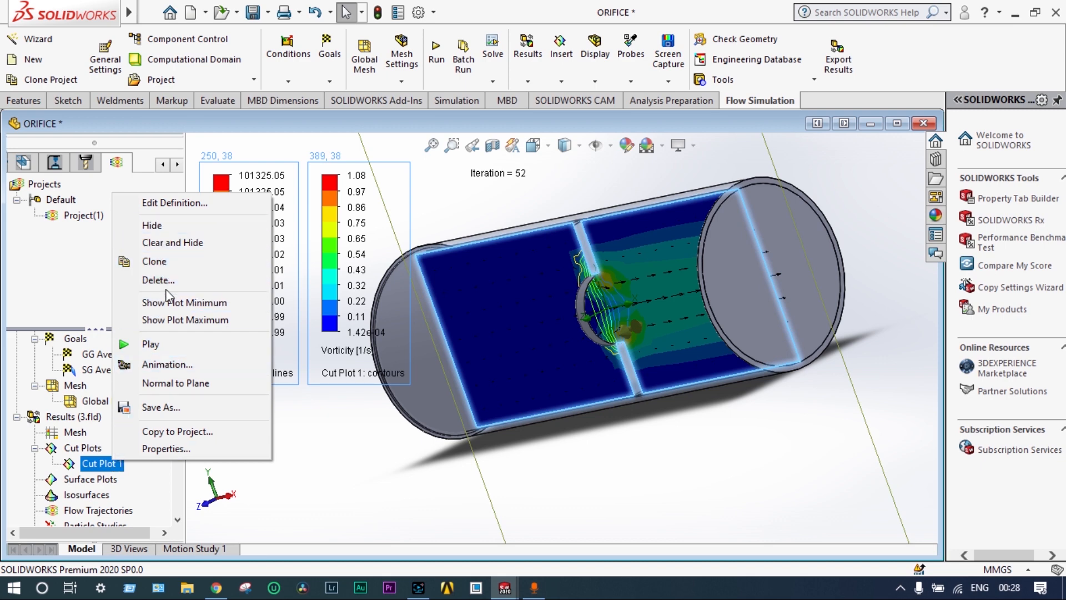
left_click(167, 242)
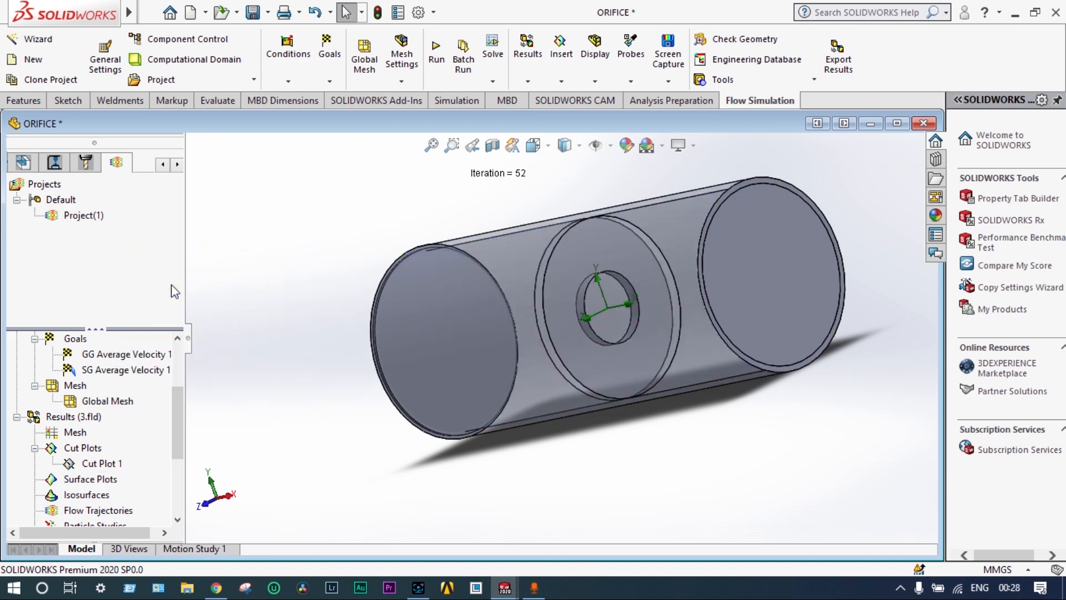
Step: Edit the definition of the Front Plane cut plot to show only contours of Velocity
right_click(111, 468)
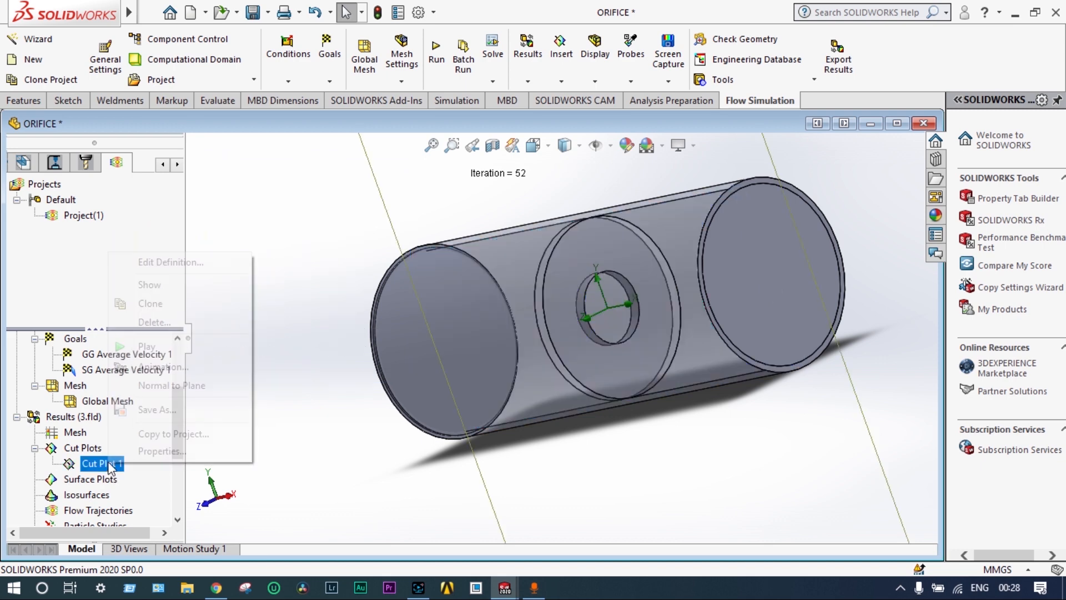
left_click(164, 264)
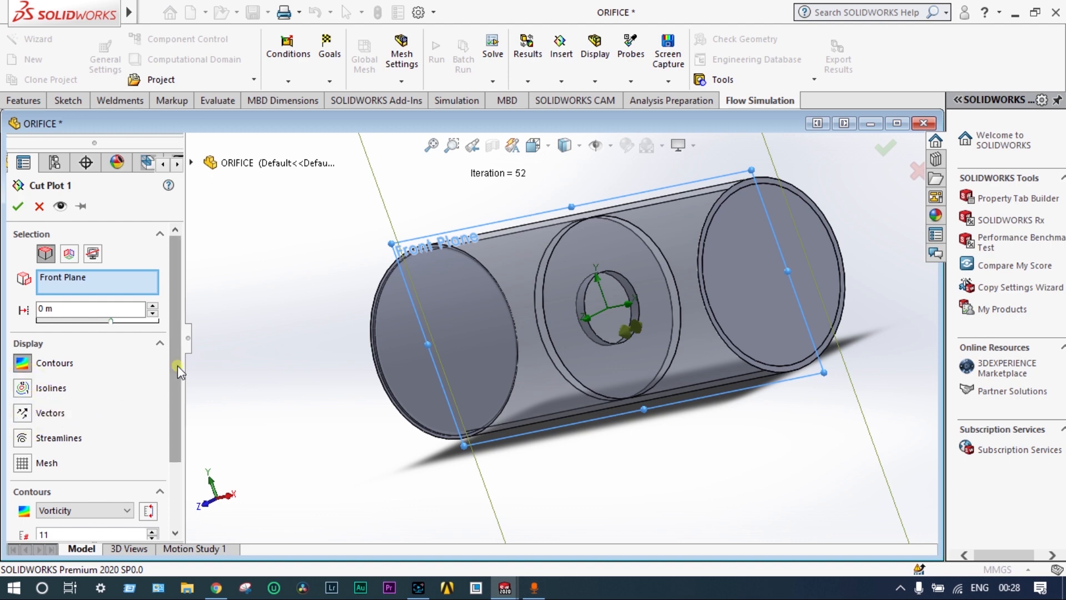
scroll(161, 416, "down", 3)
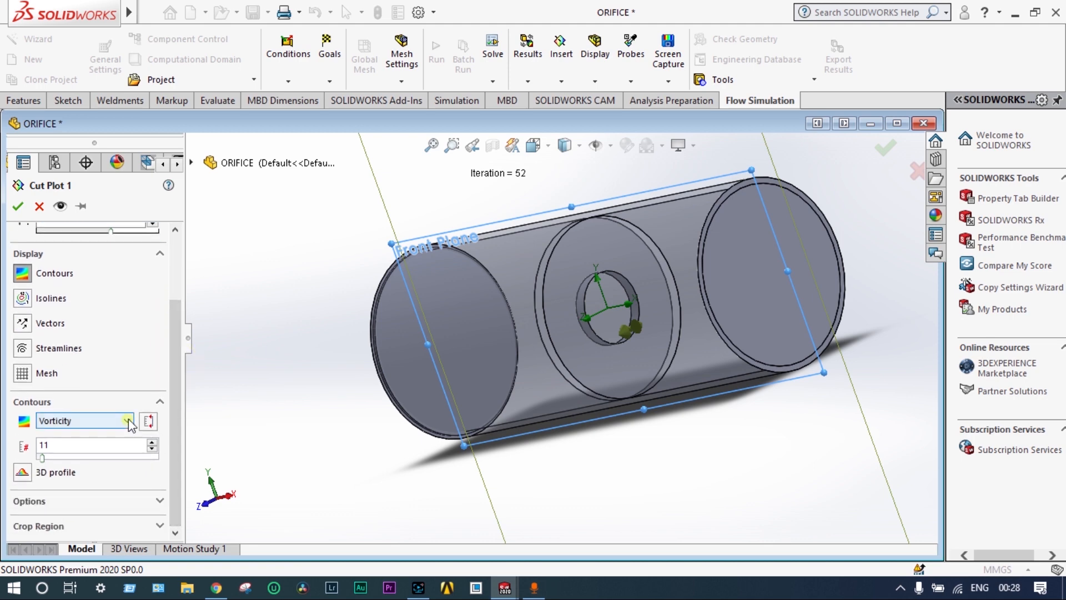
left_click(128, 422)
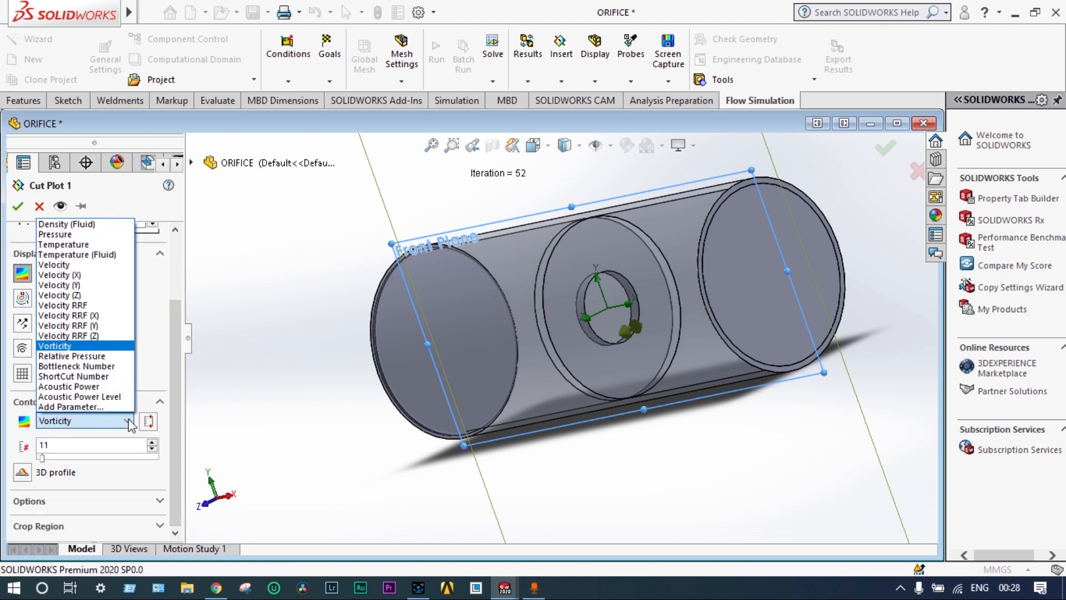
left_click(94, 265)
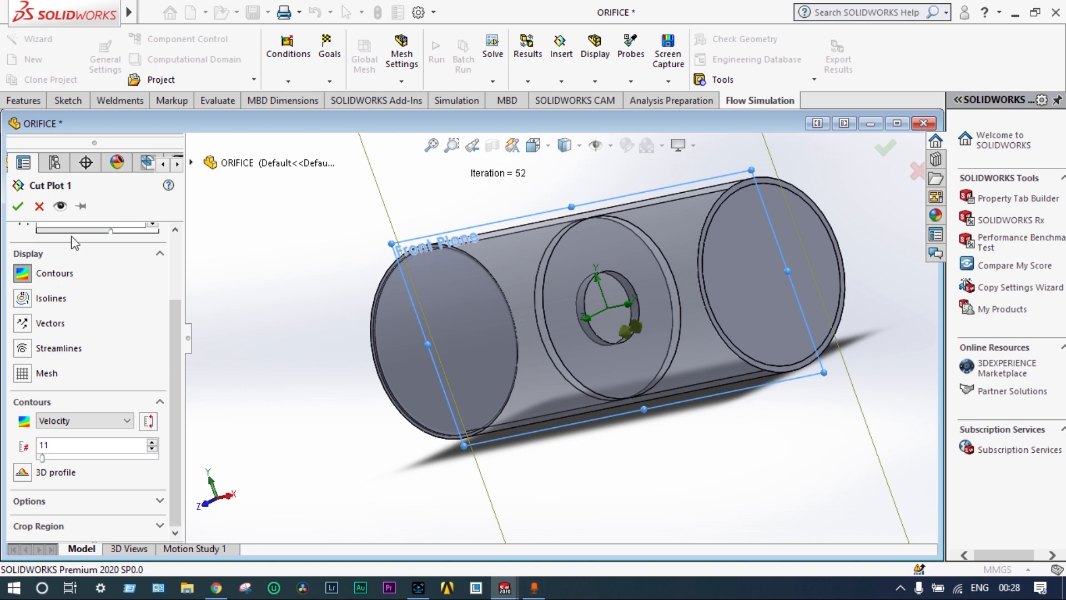
left_click(17, 207)
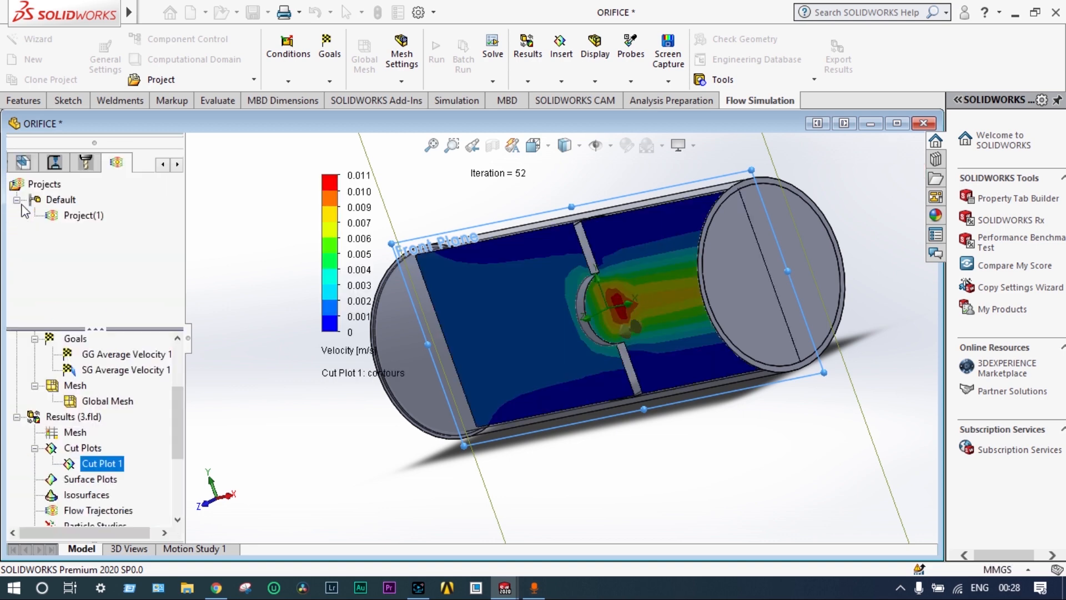
Step: Switch the parameter shown in the cut plot's contour legend to Pressure
middle_click_drag(332, 378, 362, 356)
scroll(378, 358, "up", 7)
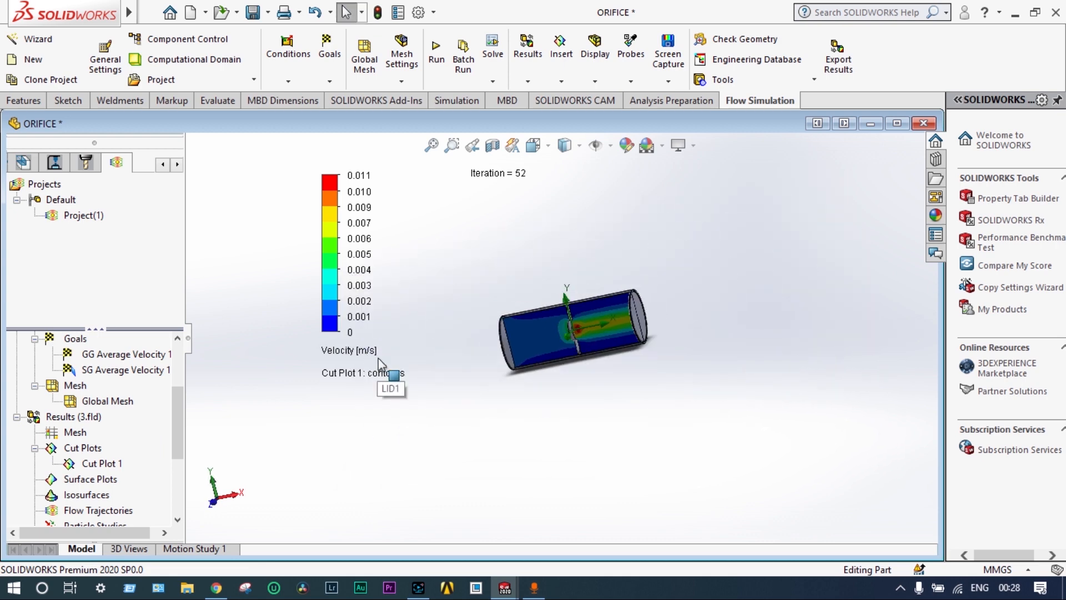
scroll(459, 352, "down", 1)
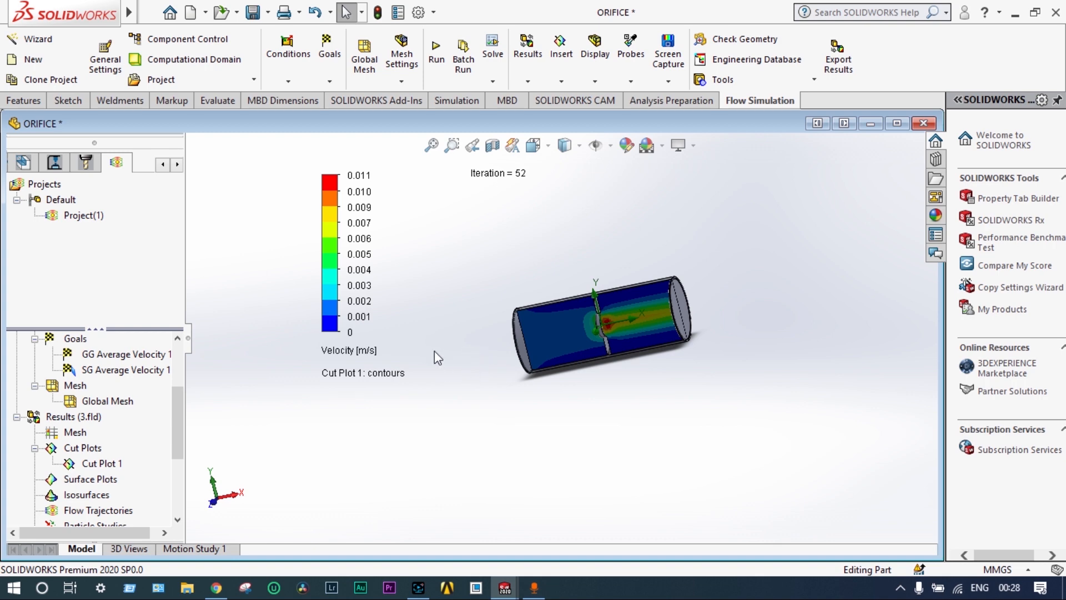
left_click(363, 351)
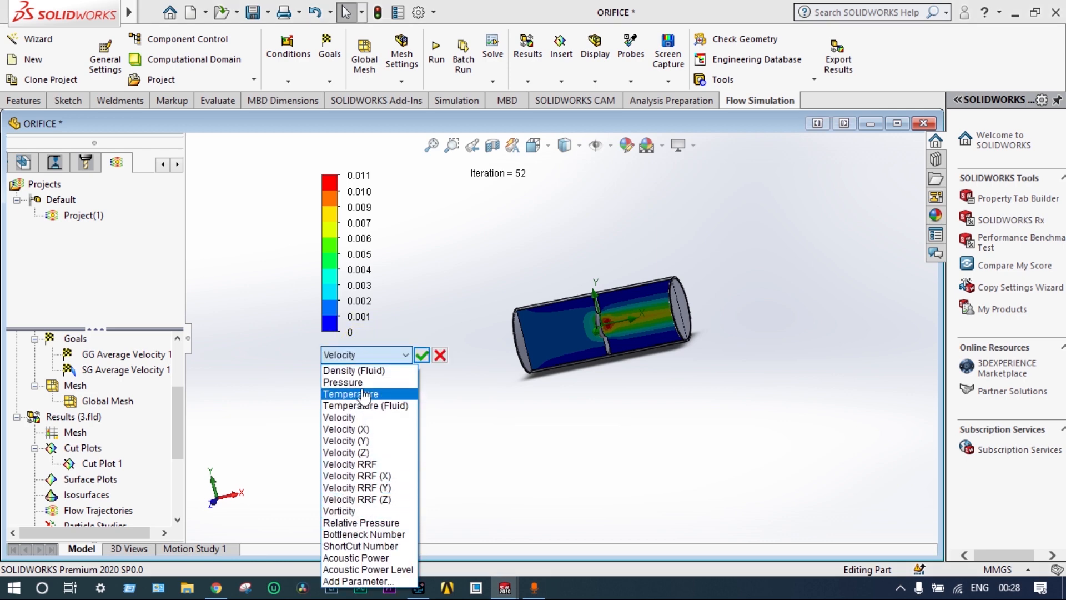
left_click(362, 382)
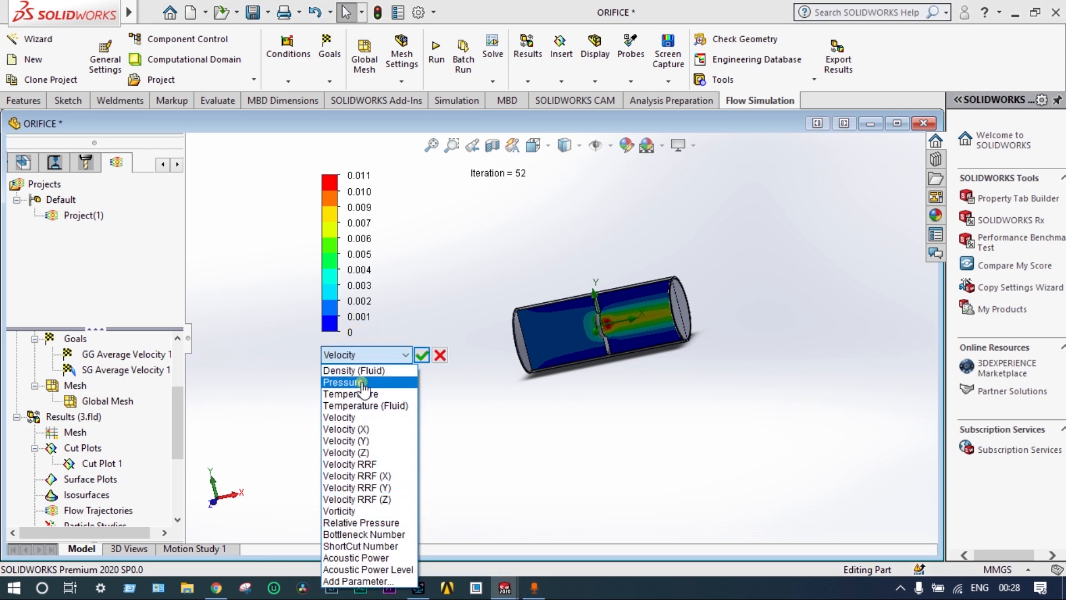
left_click(421, 354)
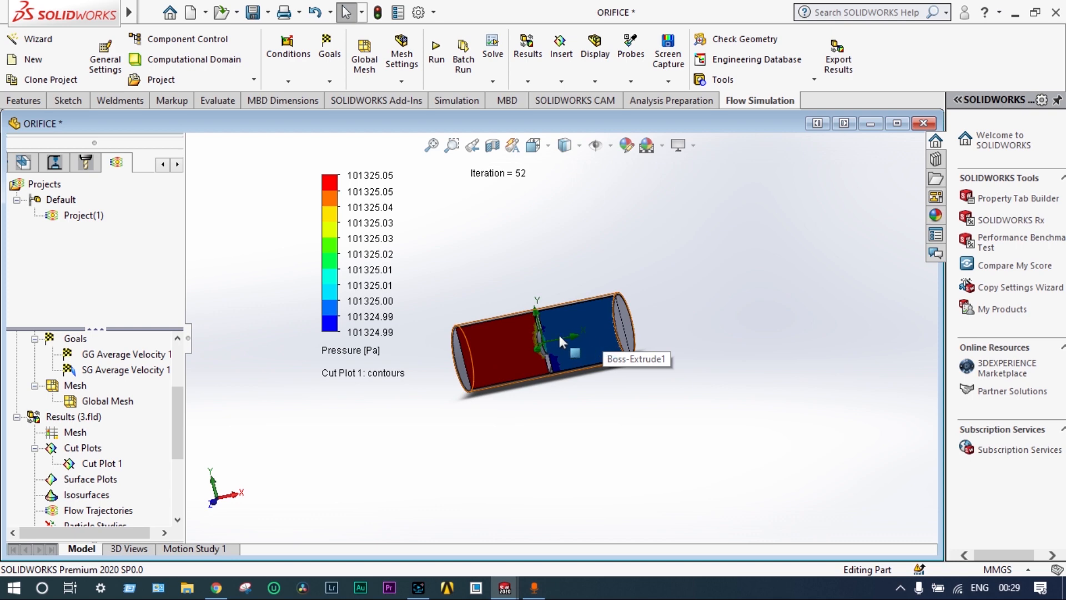
Step: Switch the parameter shown in the cut plot's contour legend to Temperature
left_click(362, 352)
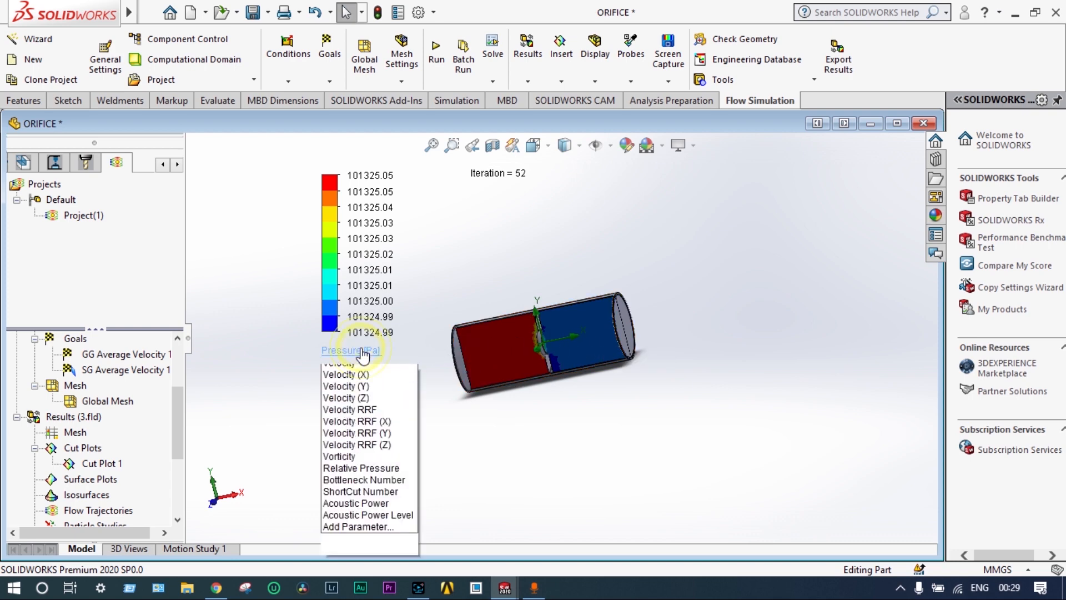
left_click(367, 394)
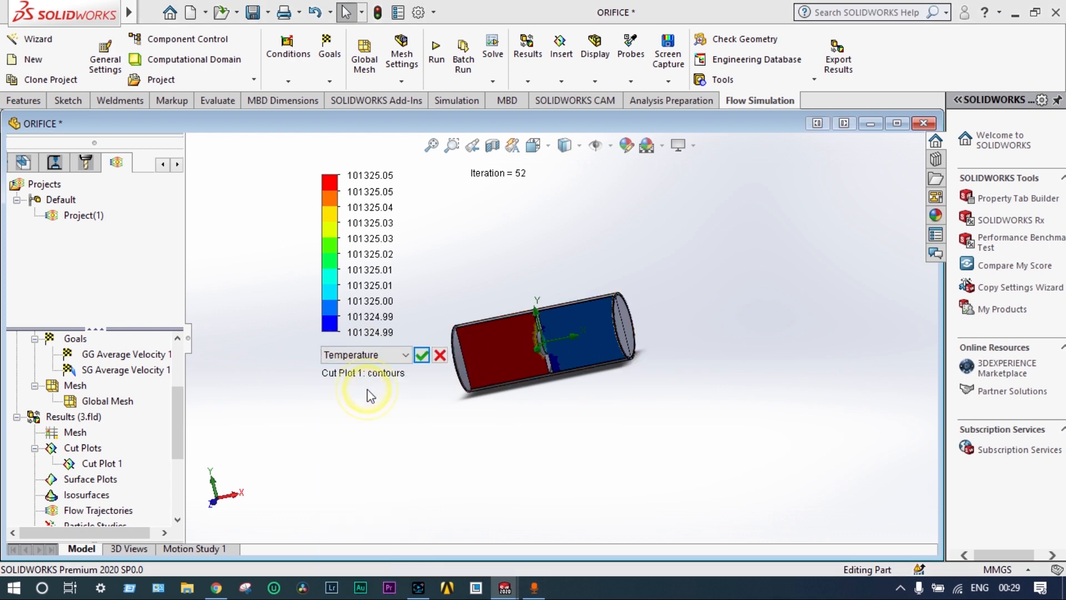
left_click(422, 355)
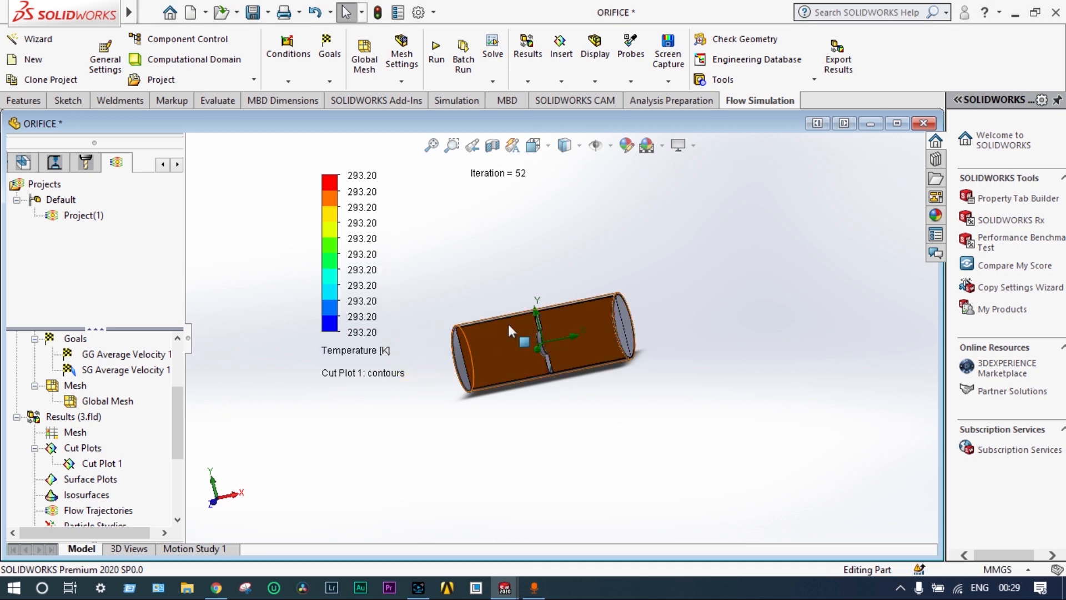
scroll(515, 318, "up", 1)
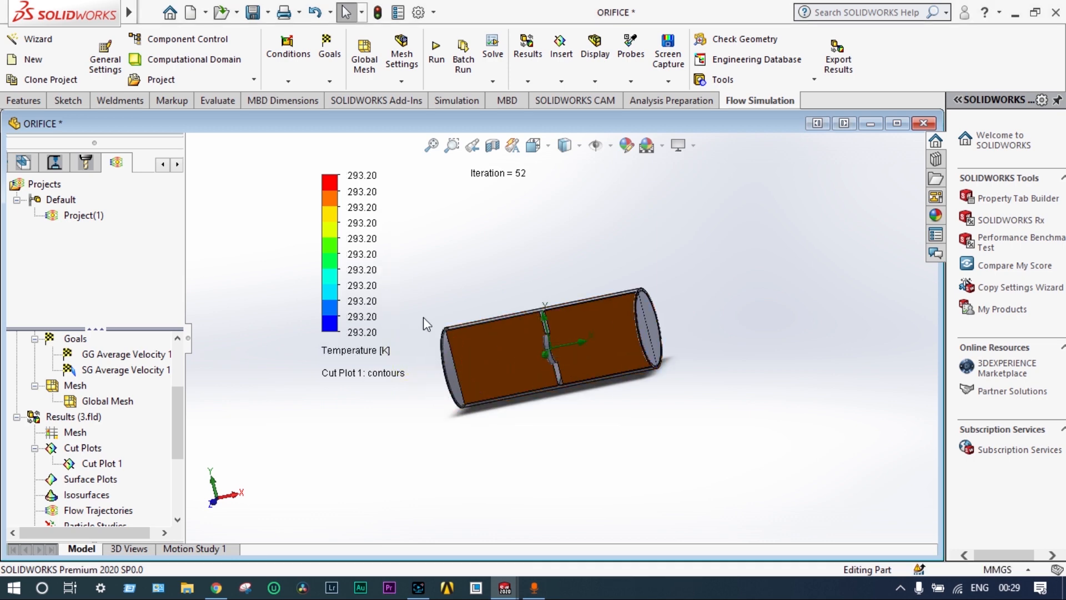
left_click_drag(174, 411, 175, 425)
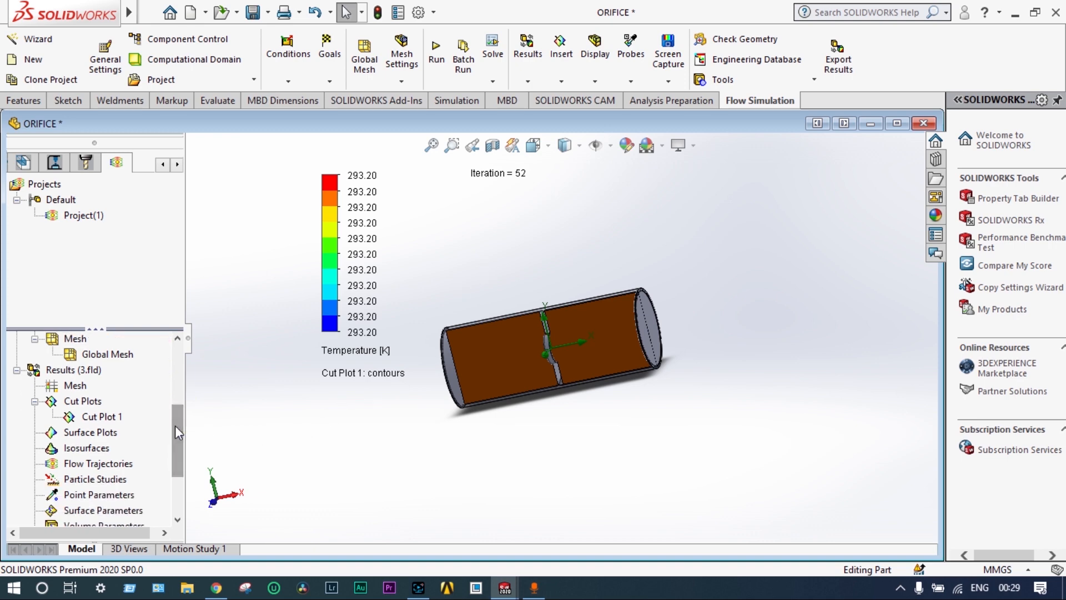
Step: Clear and hide the Front Plane cut plot and play its animation with the contour legend parameter switched to Velocity
right_click(111, 417)
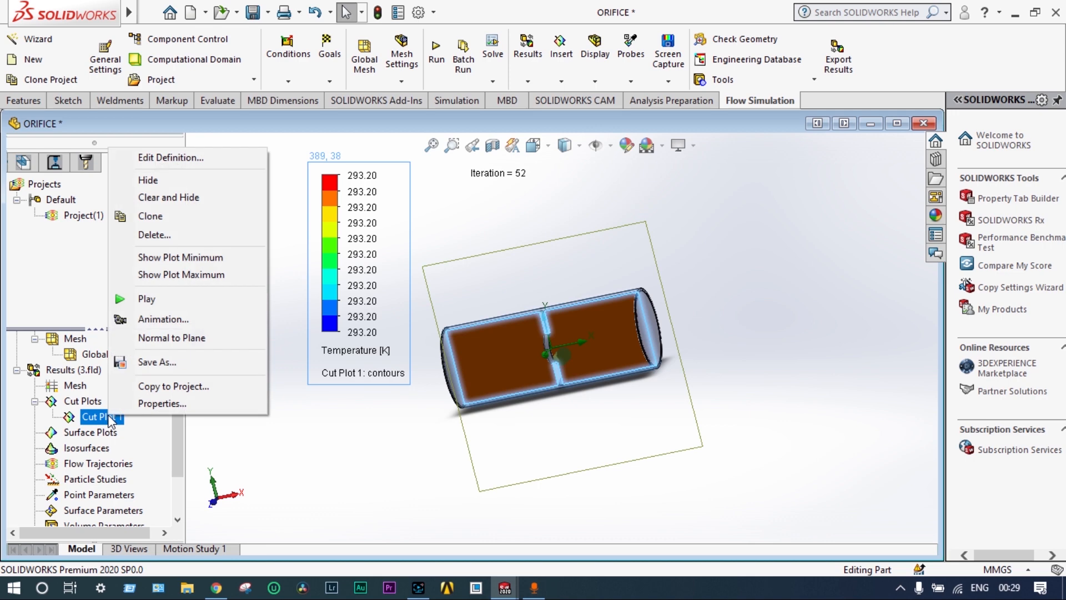
left_click(199, 198)
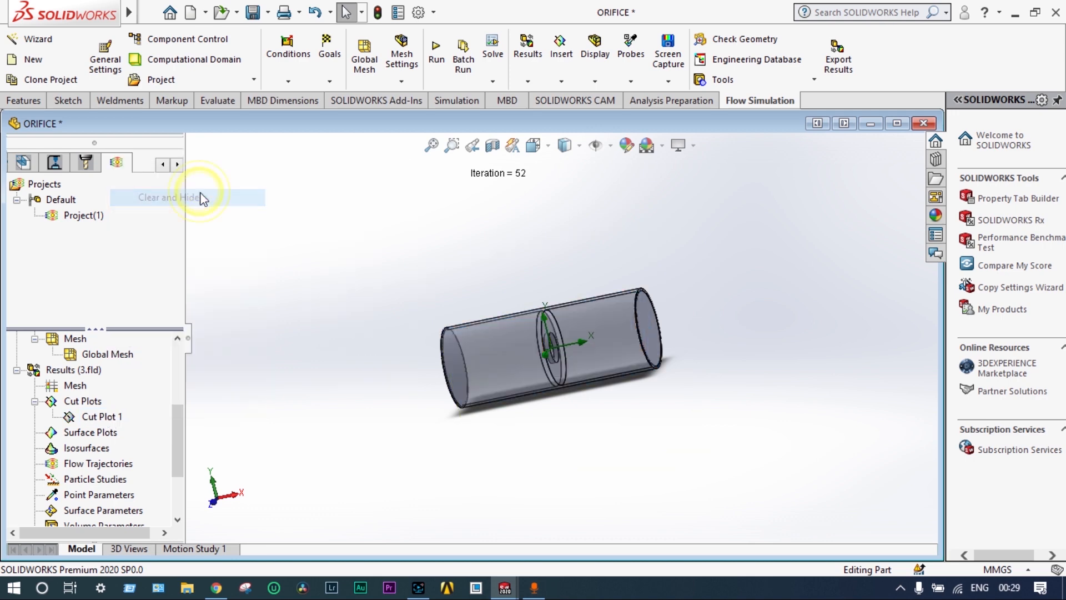
right_click(118, 419)
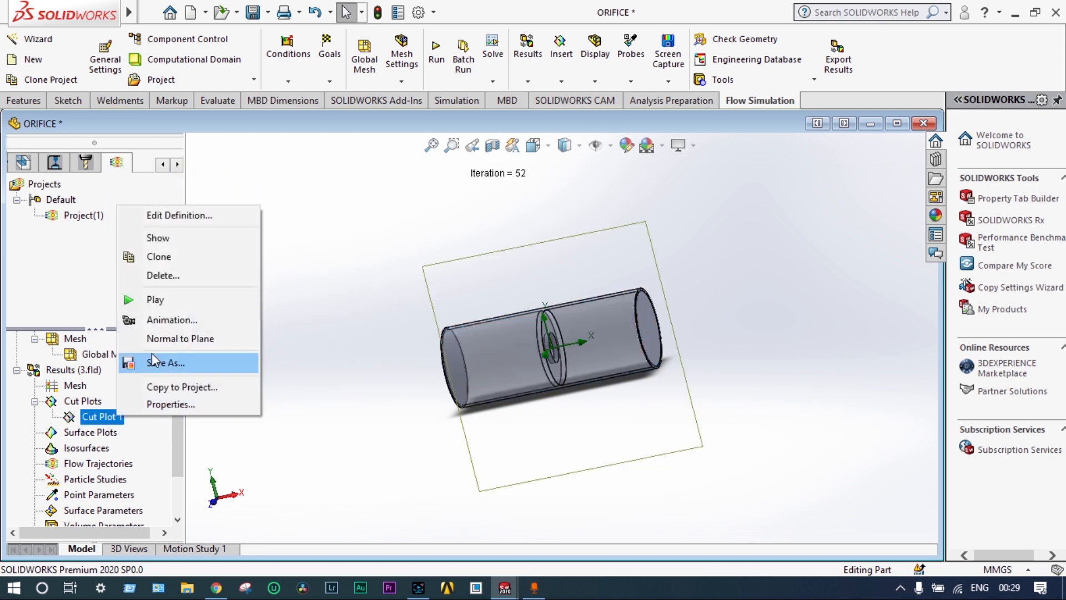
left_click(176, 299)
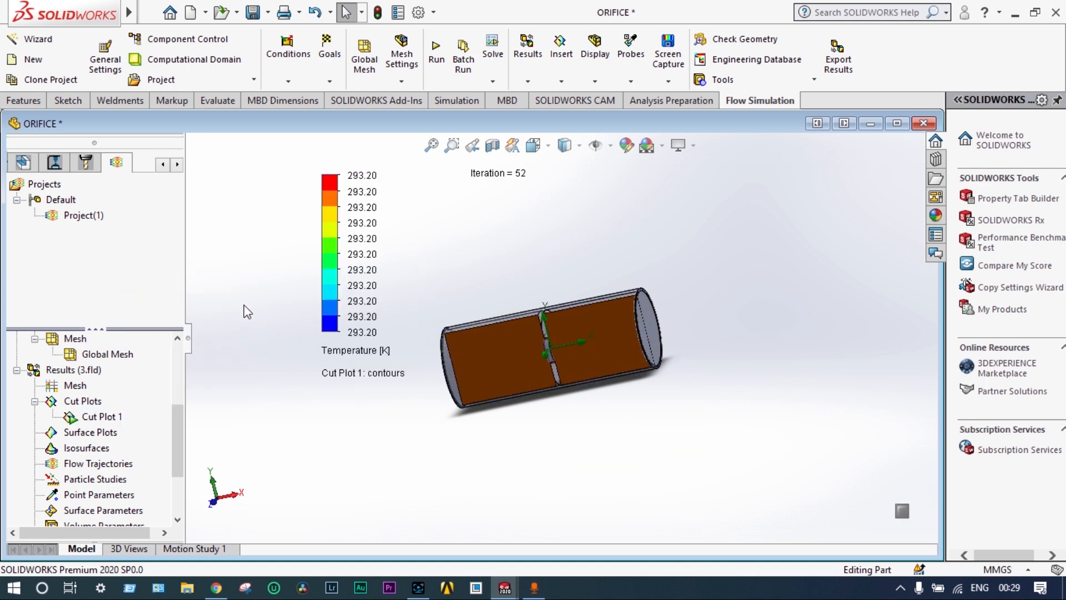
left_click(366, 351)
left_click(356, 466)
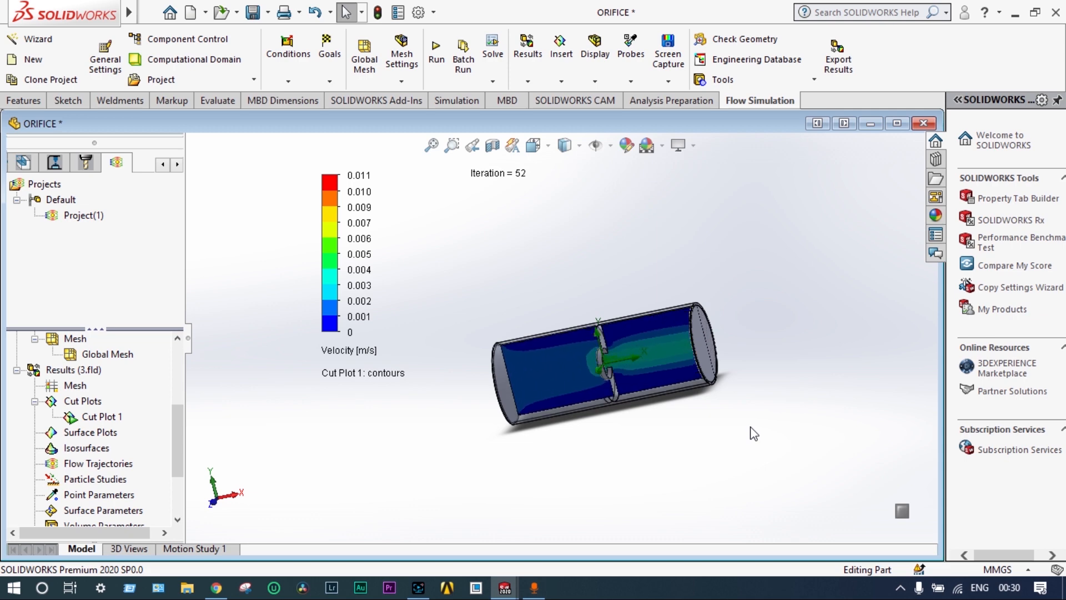
Step: Try to switch the parameter of the playing cut plot's contour legend to Pressure
left_click(361, 351)
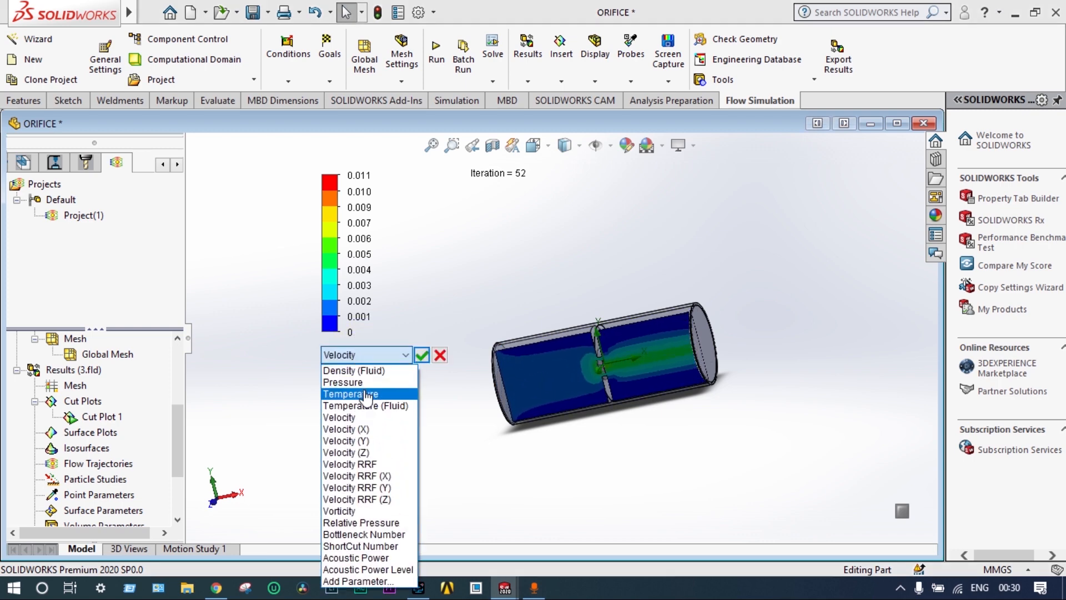
left_click(362, 382)
left_click(422, 355)
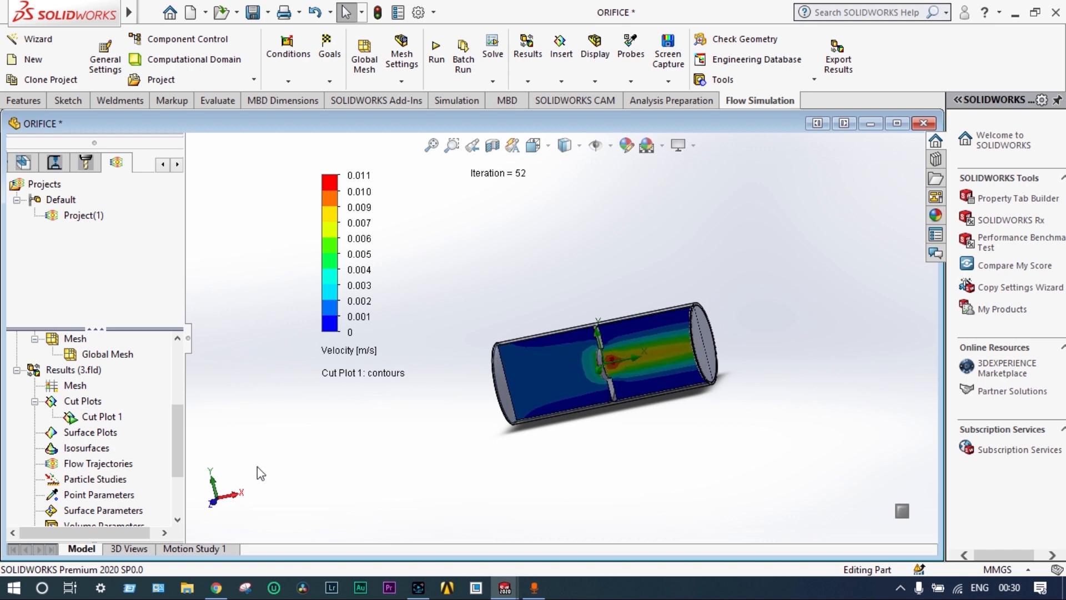
Step: Clear and hide the cut plot and insert a surface plot showing Velocity contours on all faces
right_click(109, 424)
left_click(162, 201)
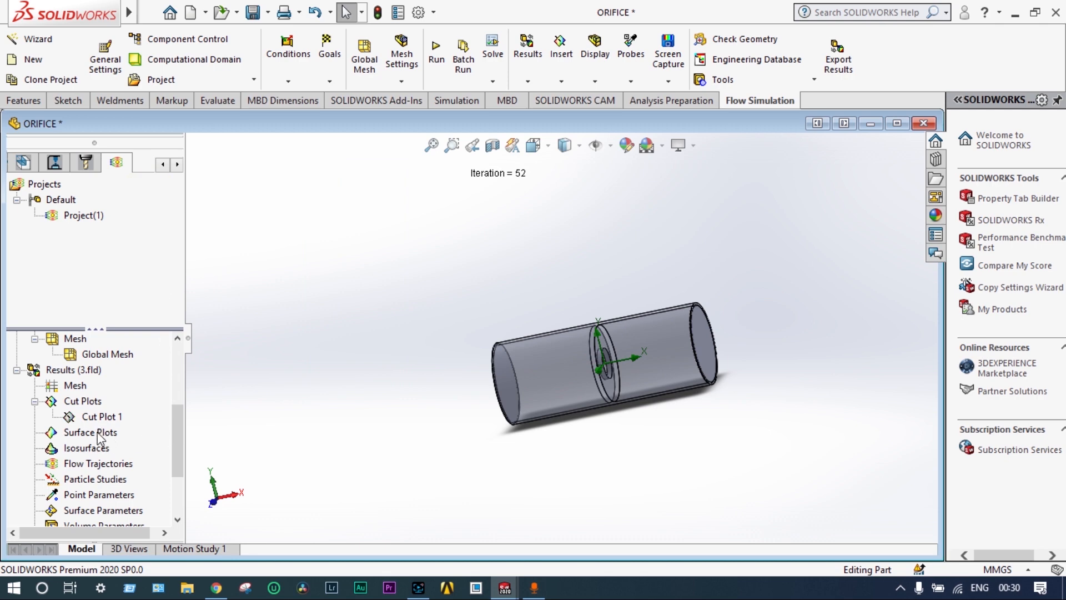
left_click(98, 433)
right_click(99, 436)
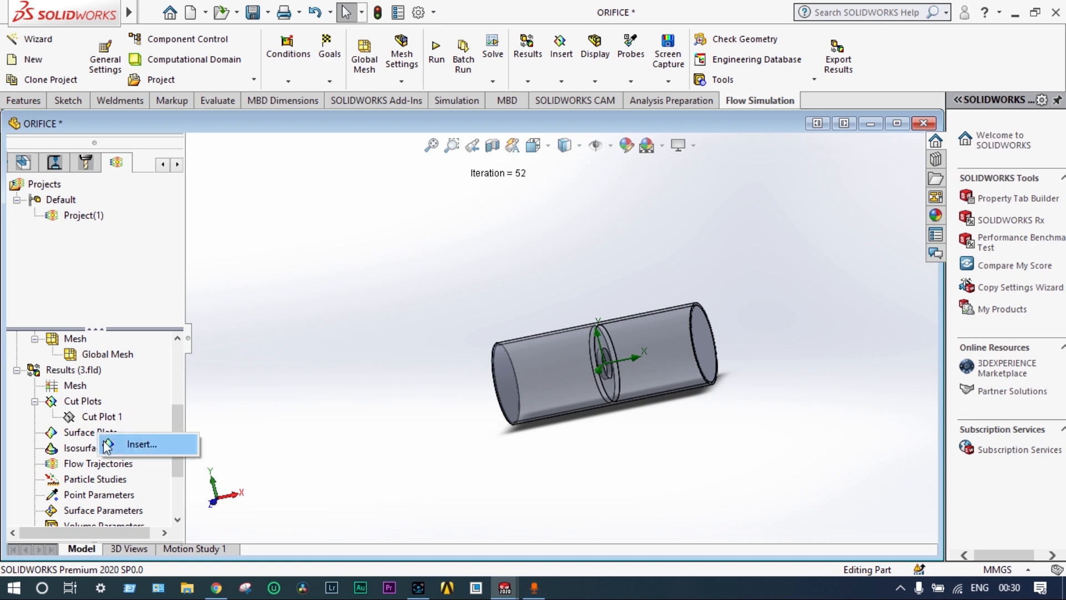
left_click(121, 444)
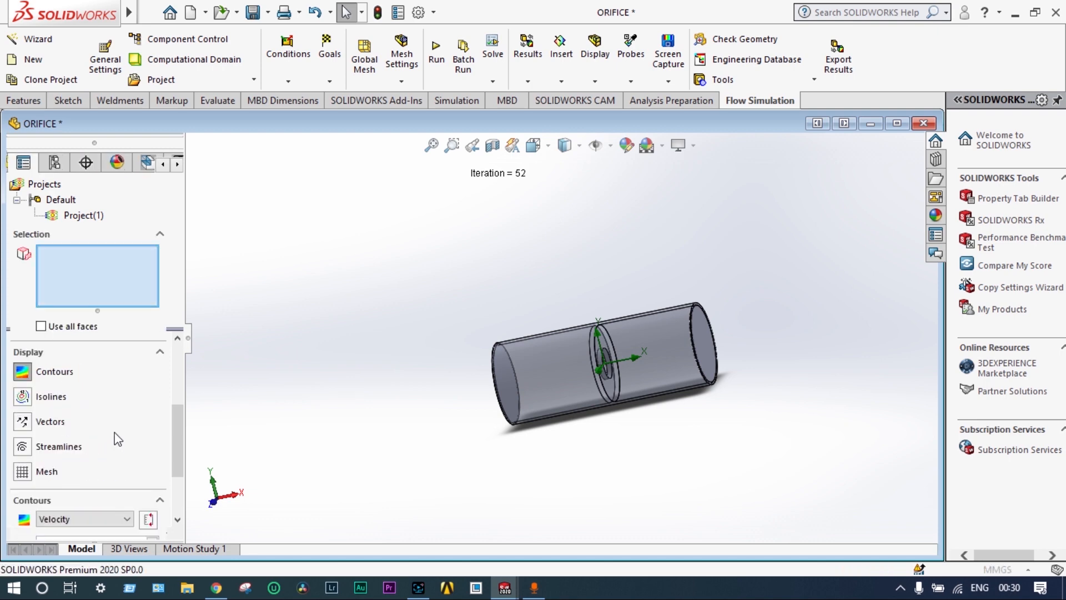
left_click(41, 326)
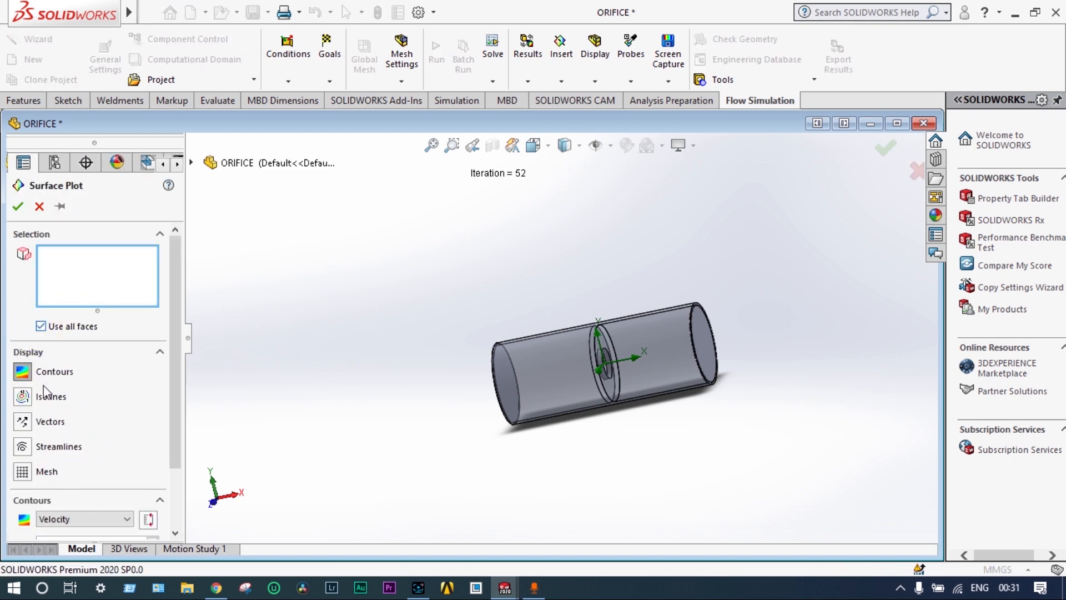
left_click(25, 210)
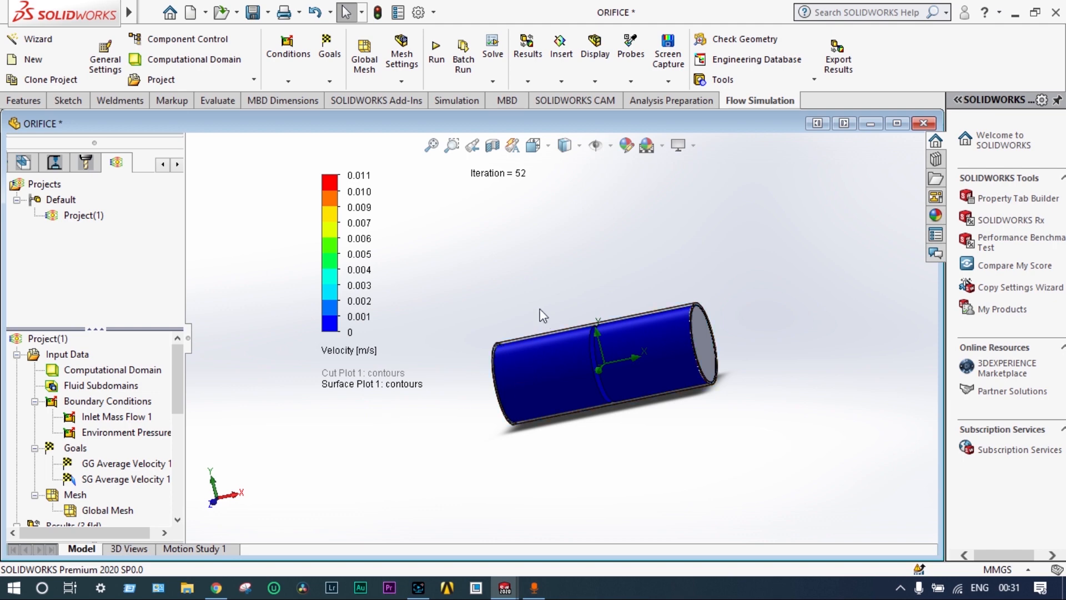
Step: Clear and hide the Velocity surface plot
scroll(542, 318, "down", 3)
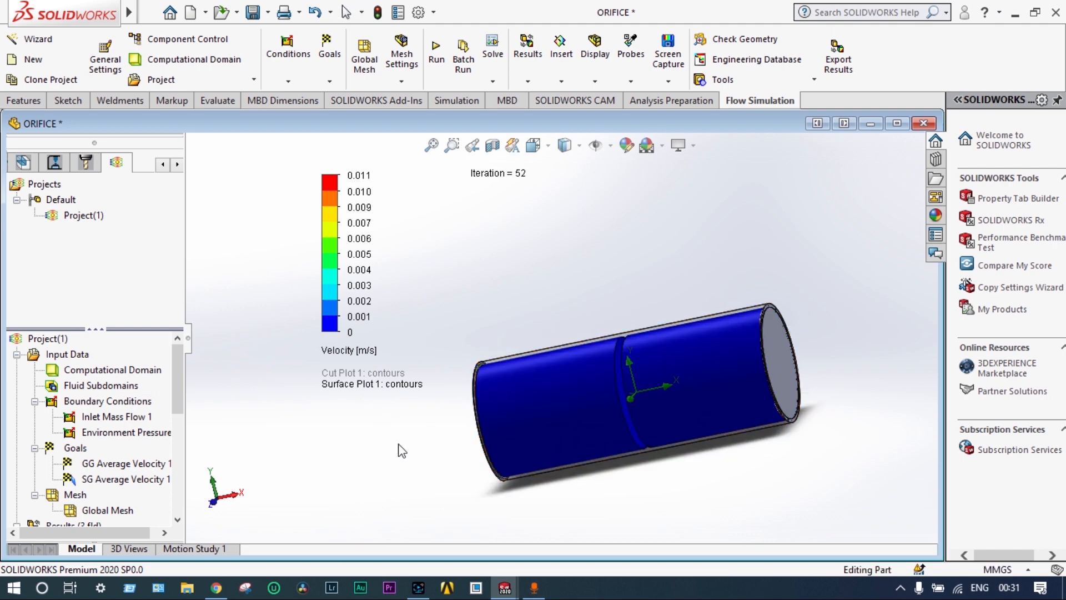
middle_click_drag(402, 450, 426, 440)
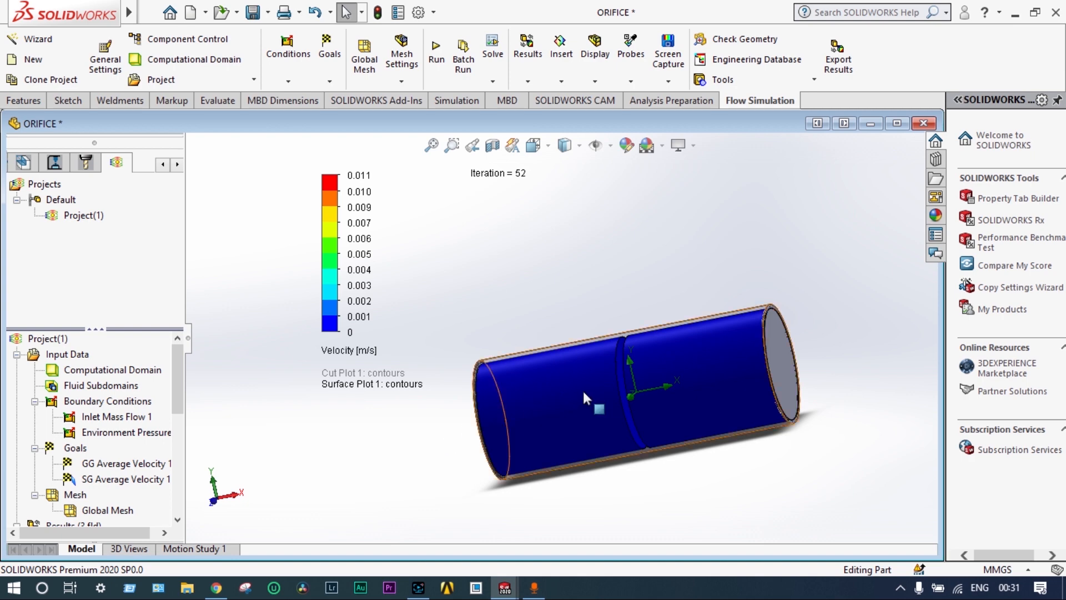
middle_click_drag(798, 329, 765, 341)
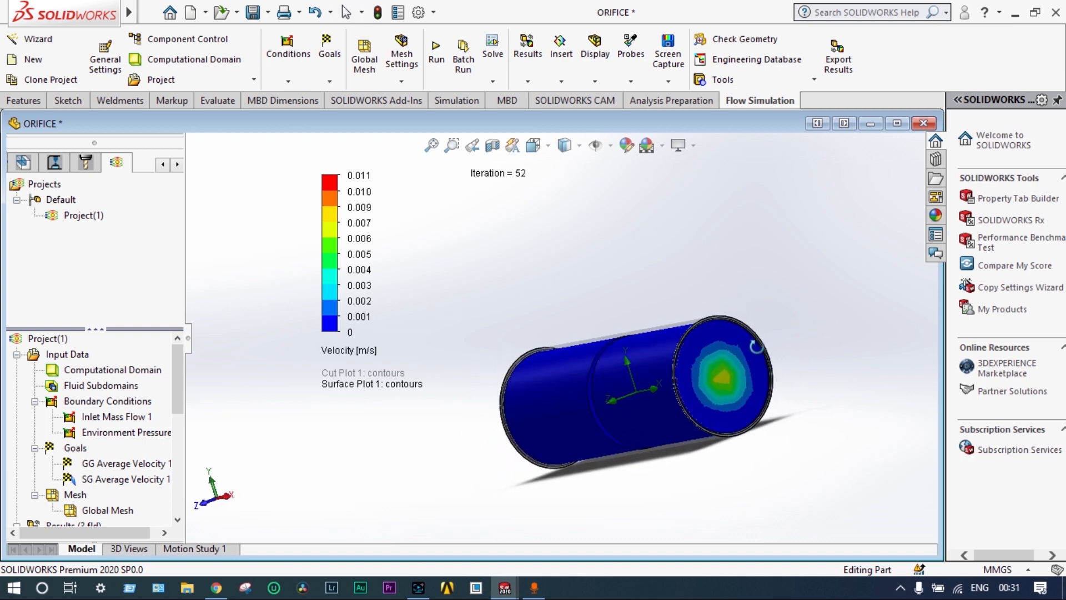
scroll(708, 376, "down", 3)
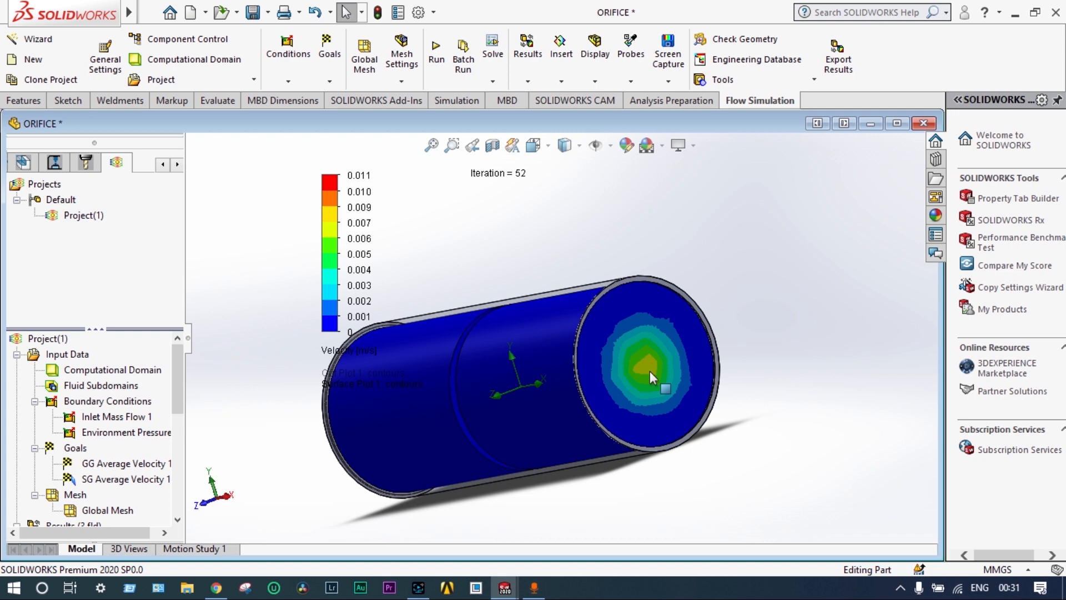
middle_click_drag(649, 371, 288, 382)
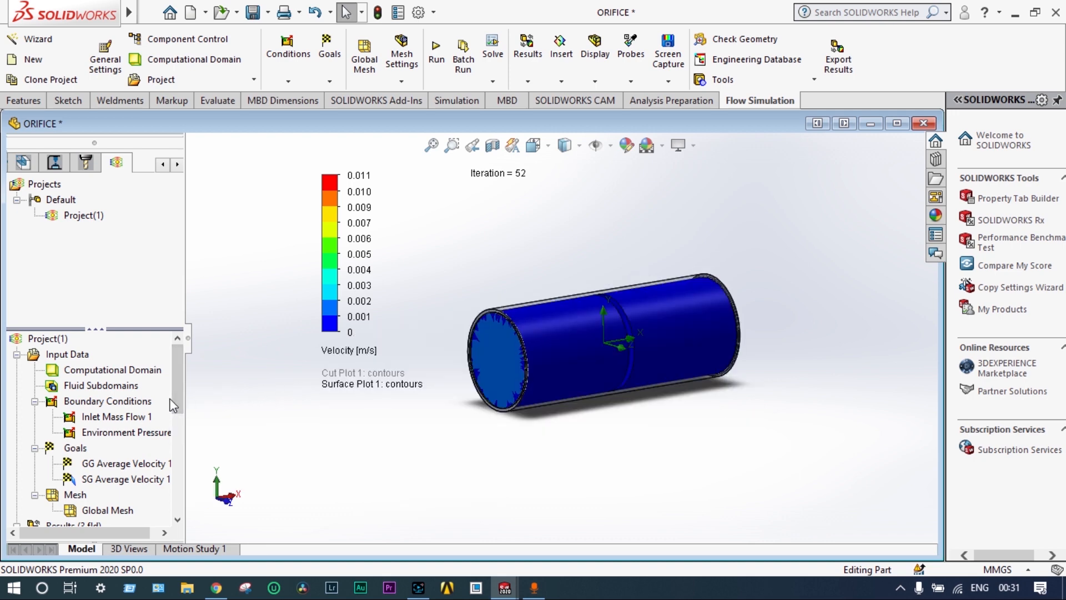
left_click_drag(176, 407, 180, 468)
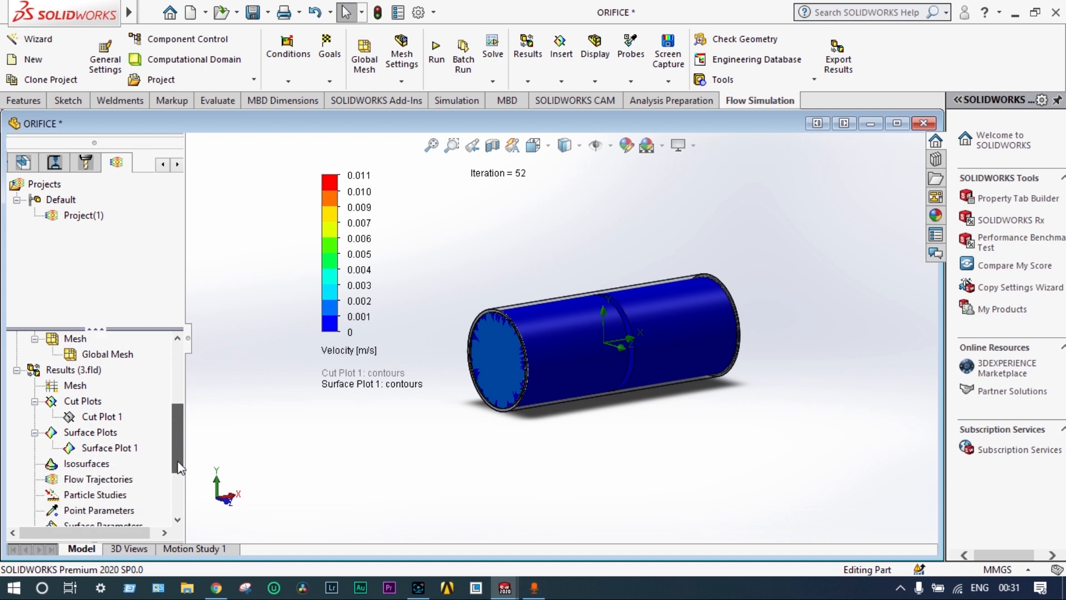
left_click(124, 450)
right_click(123, 450)
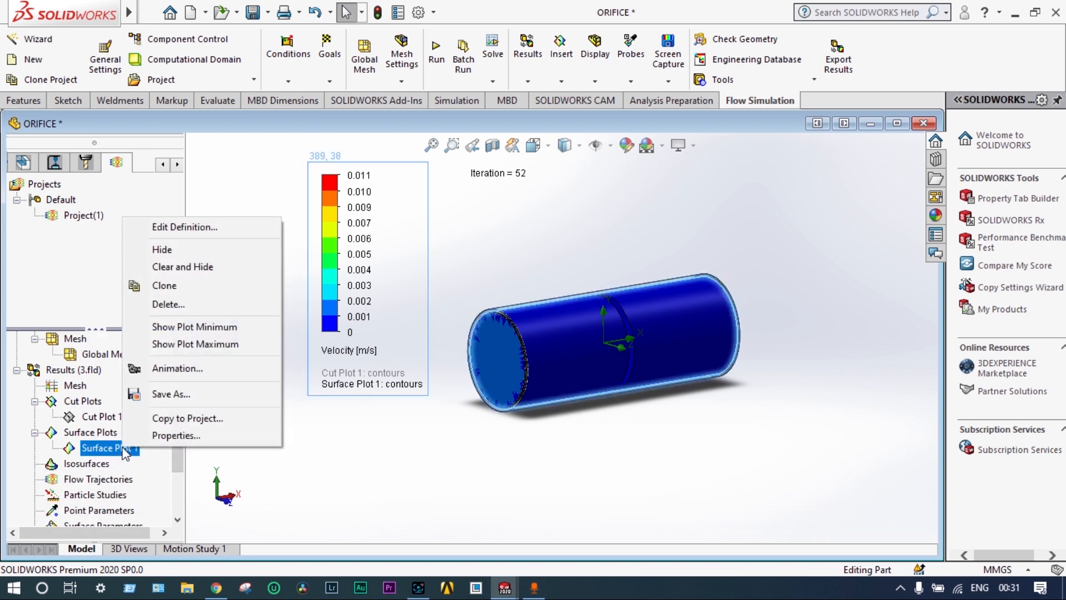
left_click(196, 267)
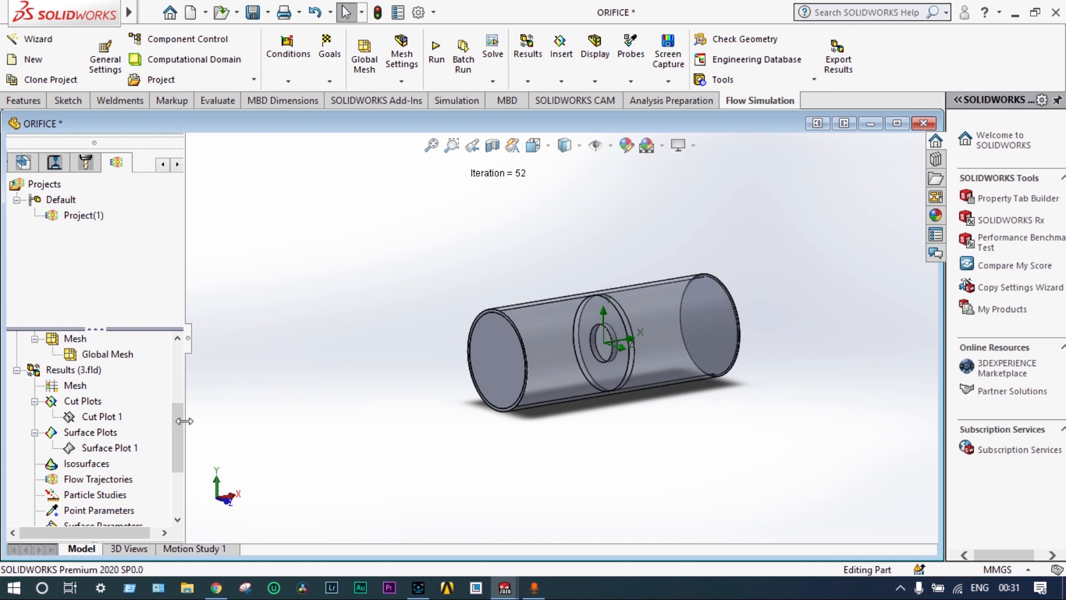
Step: Start a new set of flow trajectories drawn as Pipes coloured by Velocity, with a transparency of 0.112
left_click_drag(176, 424, 175, 442)
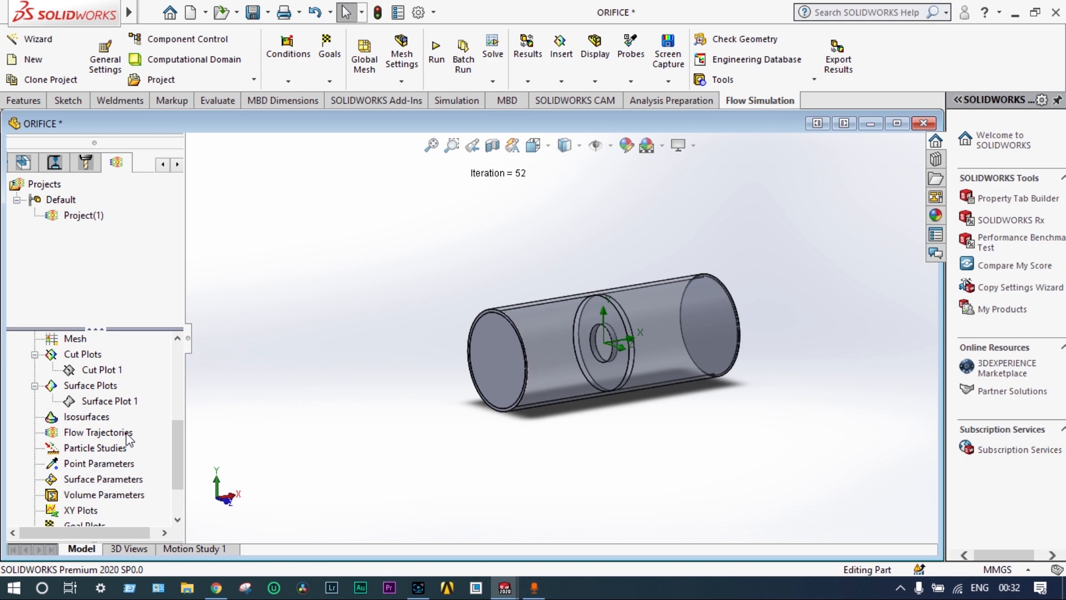
right_click(129, 436)
left_click(148, 445)
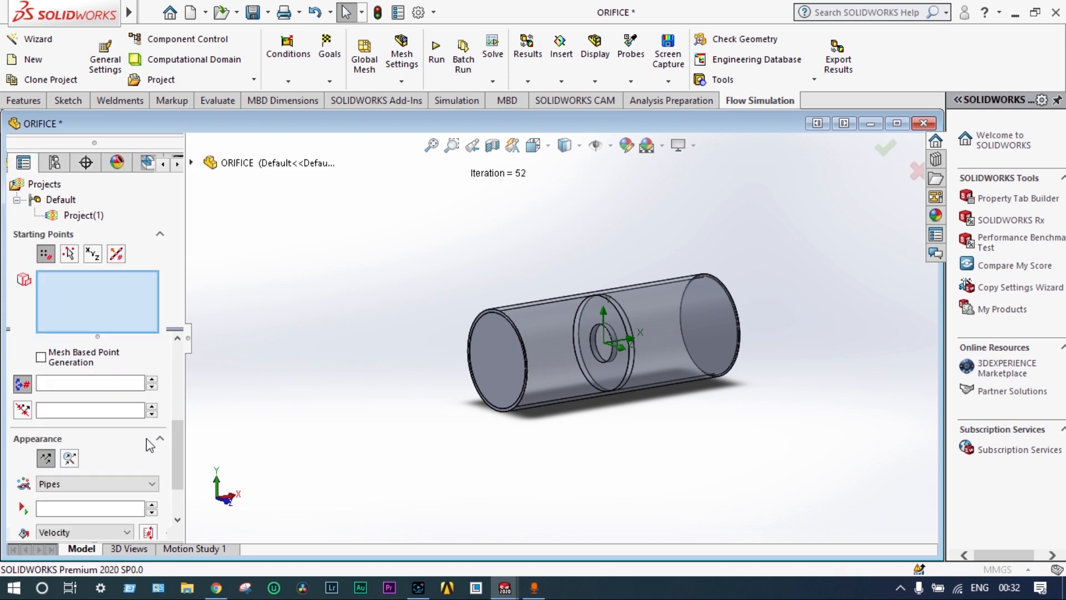
left_click_drag(179, 366, 167, 441)
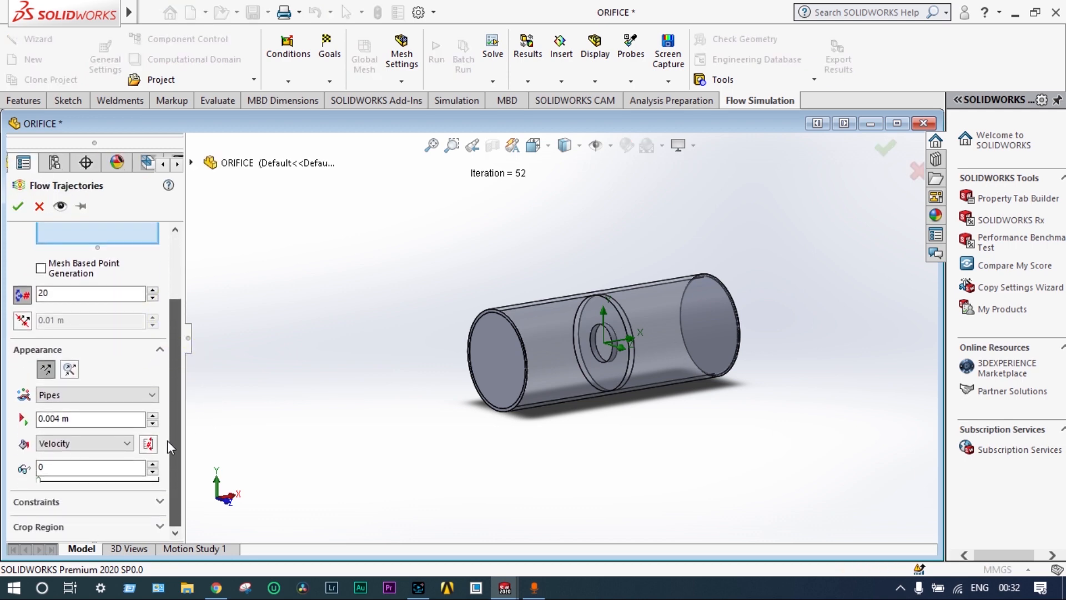
left_click(153, 397)
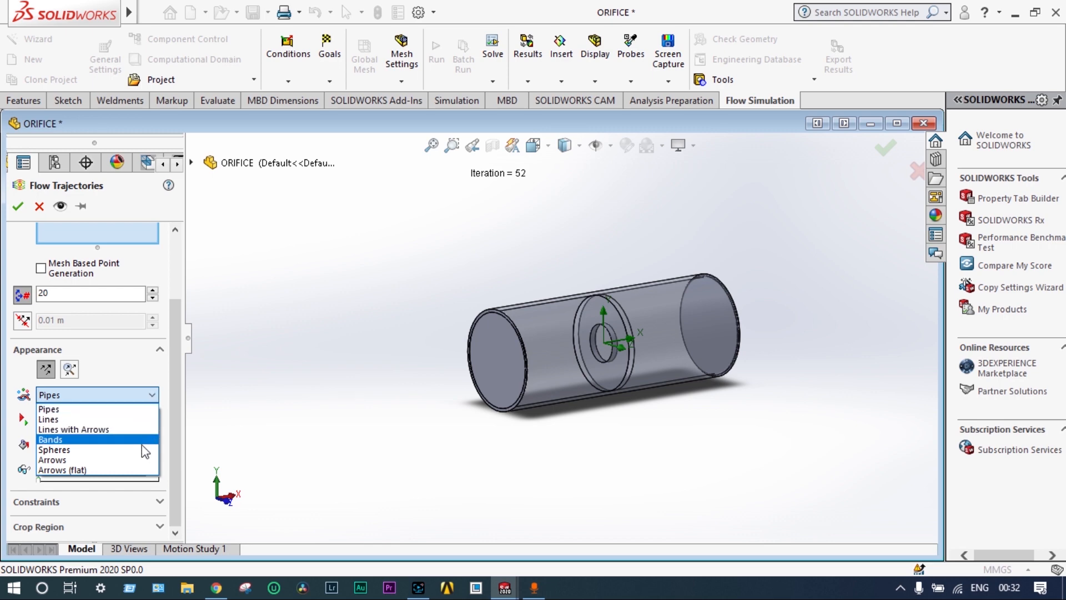
left_click(142, 412)
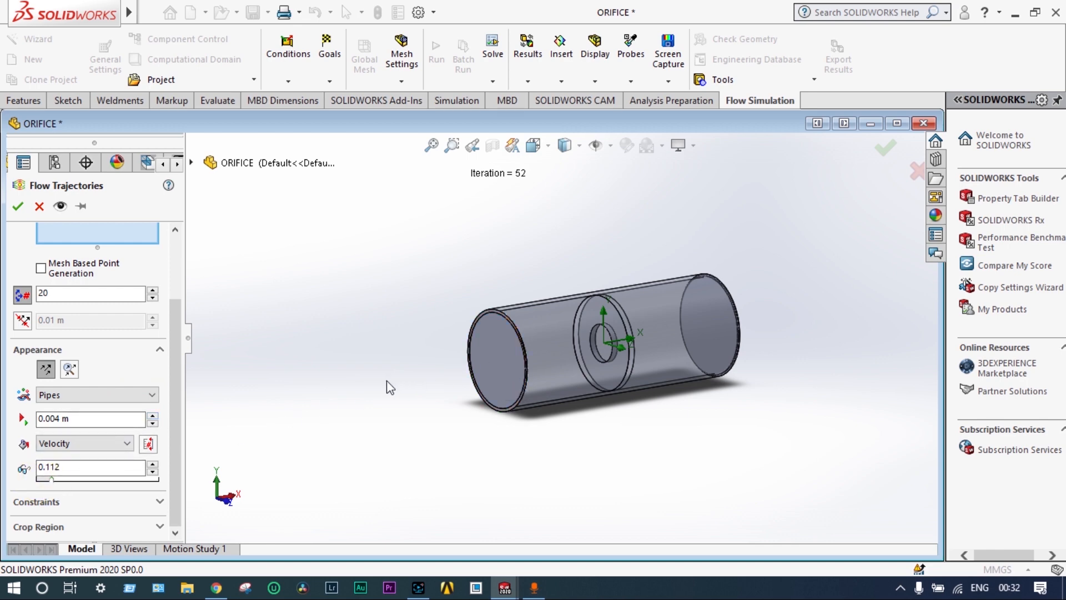
Step: Use LID1 at the tube's inlet end as the starting surface for 20 points and create the flow trajectories
middle_click_drag(386, 381, 409, 392)
right_click(512, 362)
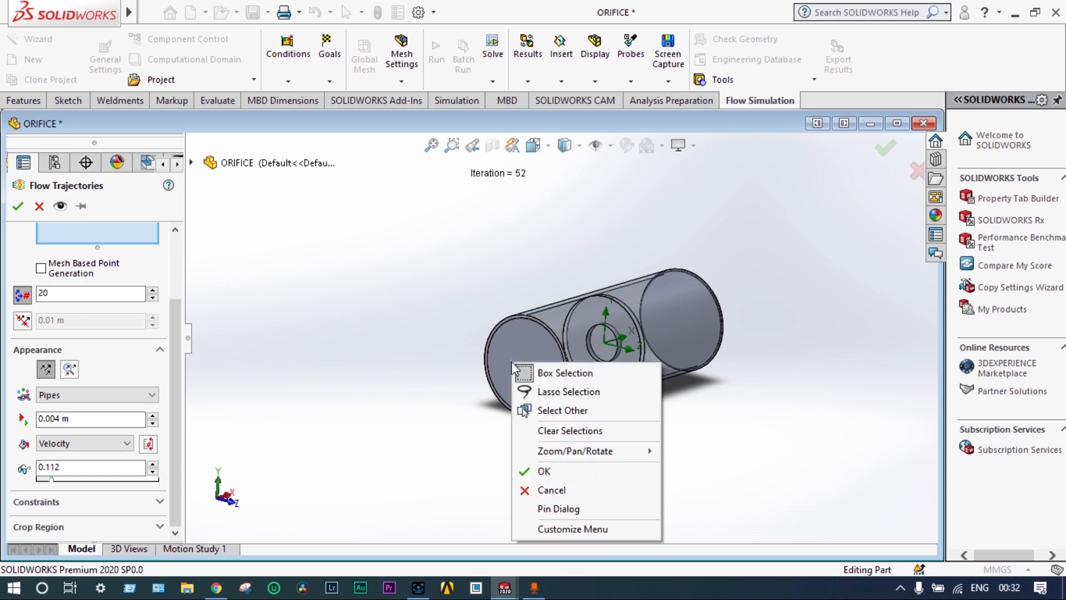
left_click(548, 409)
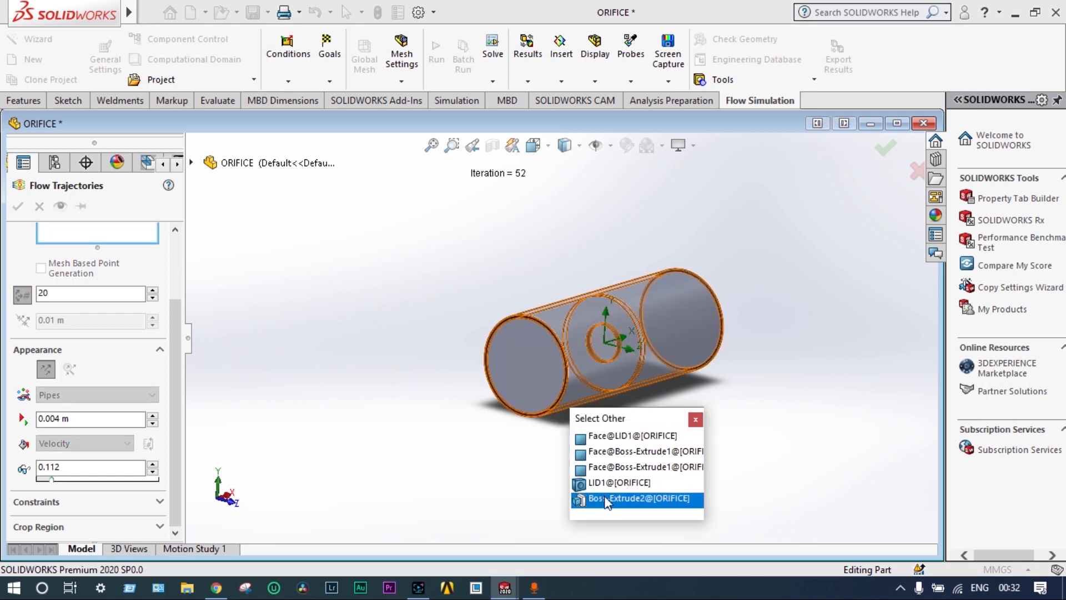
left_click(605, 470)
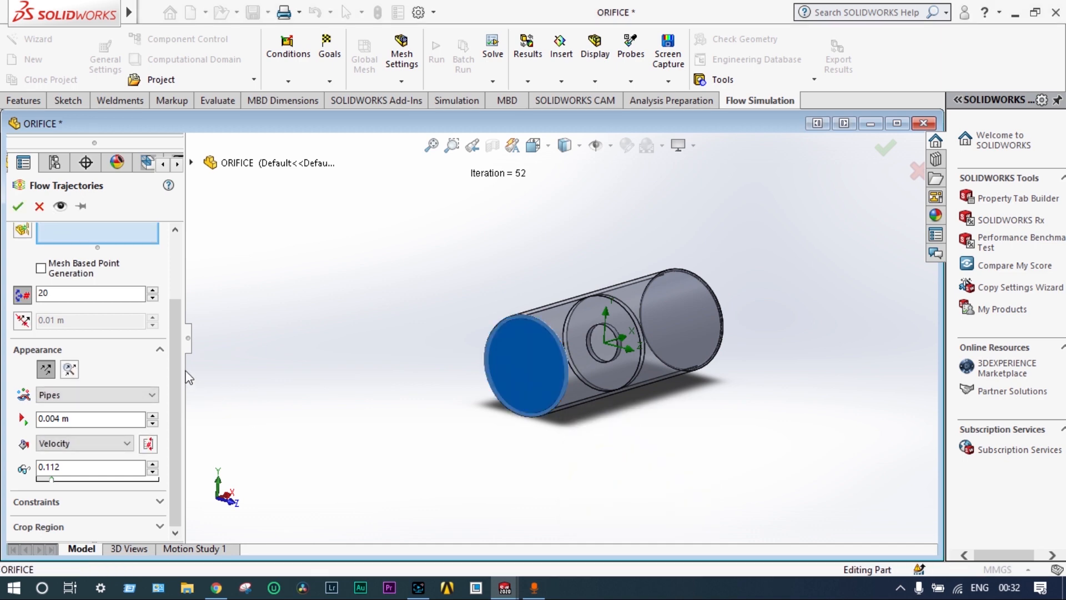
left_click_drag(176, 315, 175, 274)
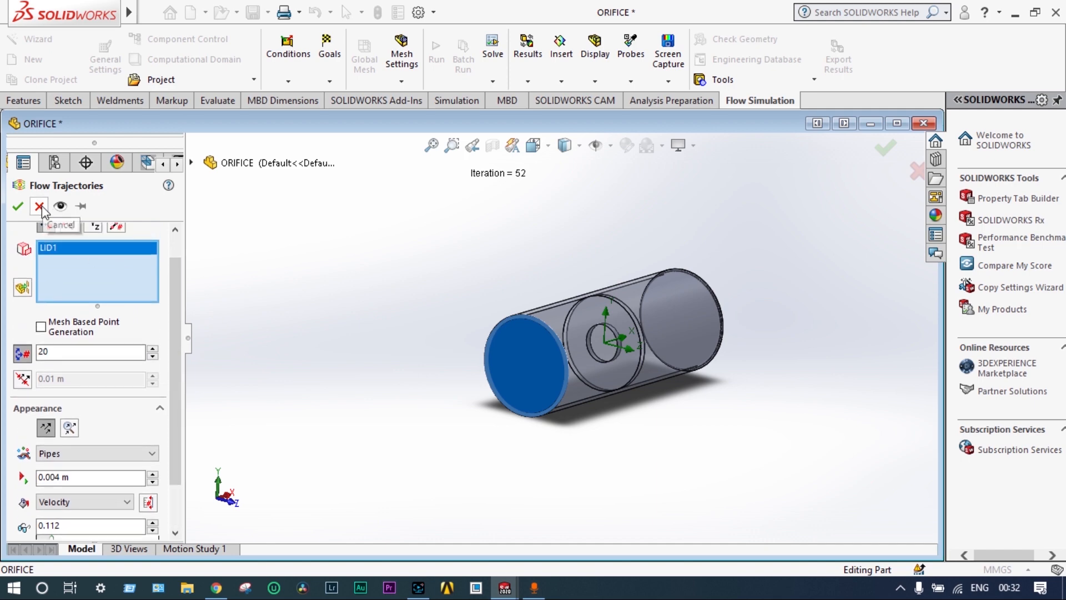
left_click(18, 208)
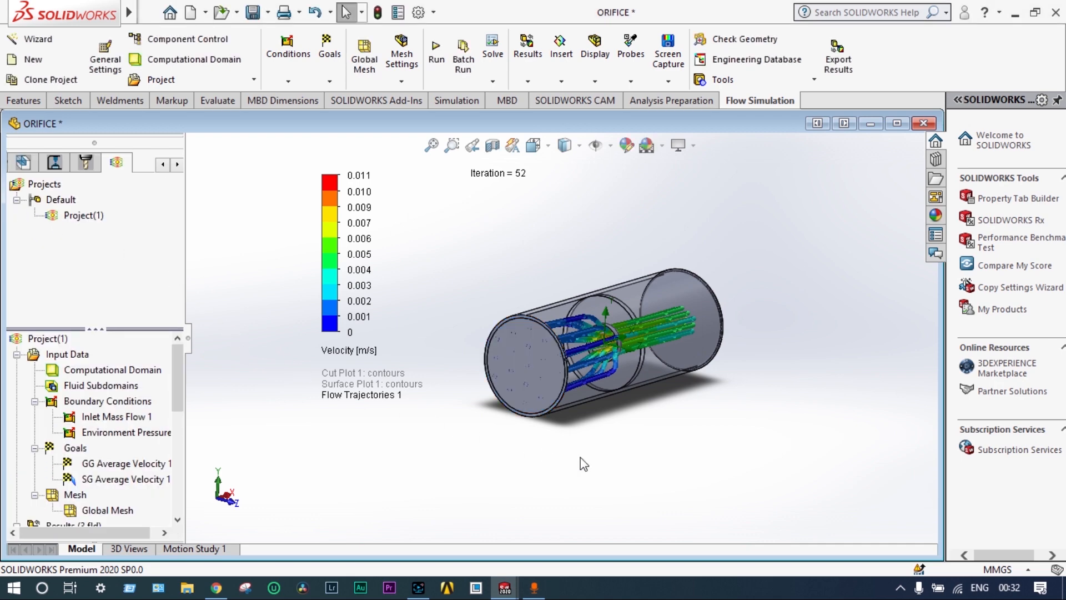
Step: Clear and hide the flow trajectories that start from the inlet lid
scroll(698, 452, "down", 1)
middle_click_drag(680, 451, 645, 449)
scroll(562, 322, "down", 3)
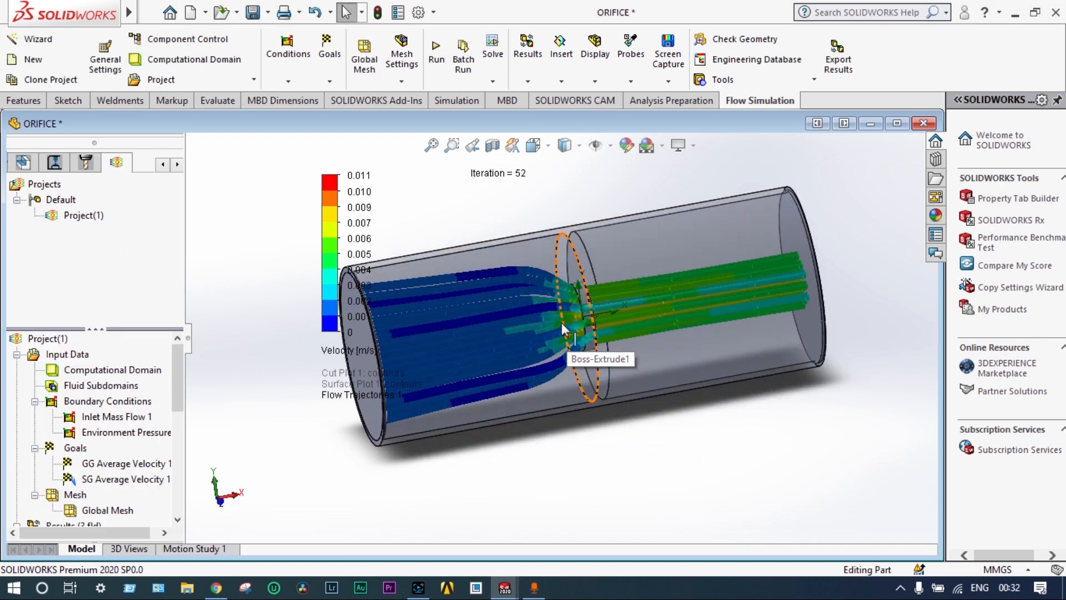
scroll(564, 303, "down", 1)
scroll(561, 314, "up", 1)
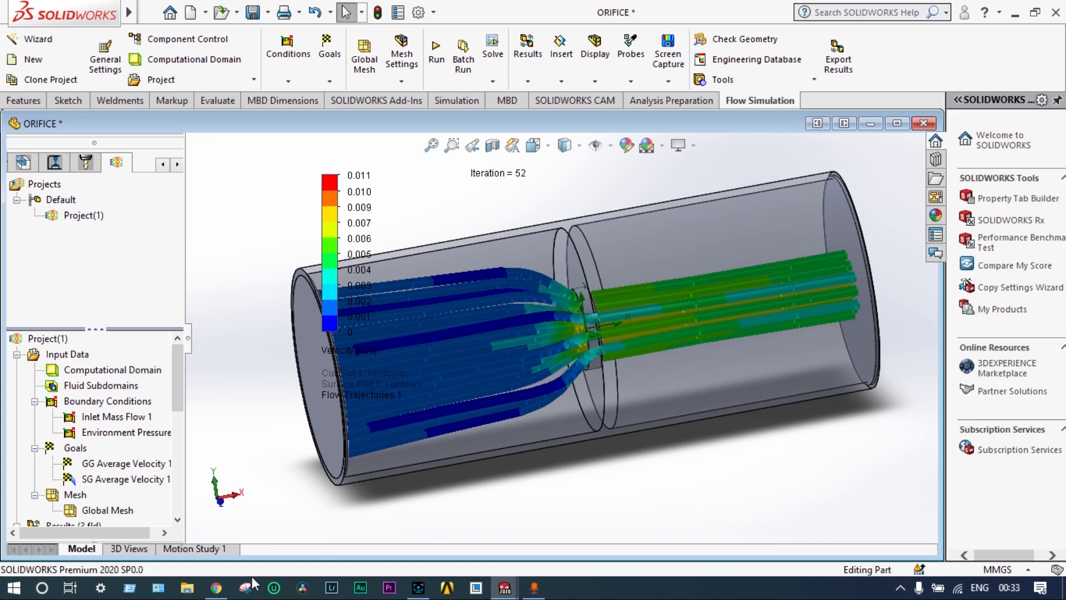
left_click_drag(175, 395, 171, 447)
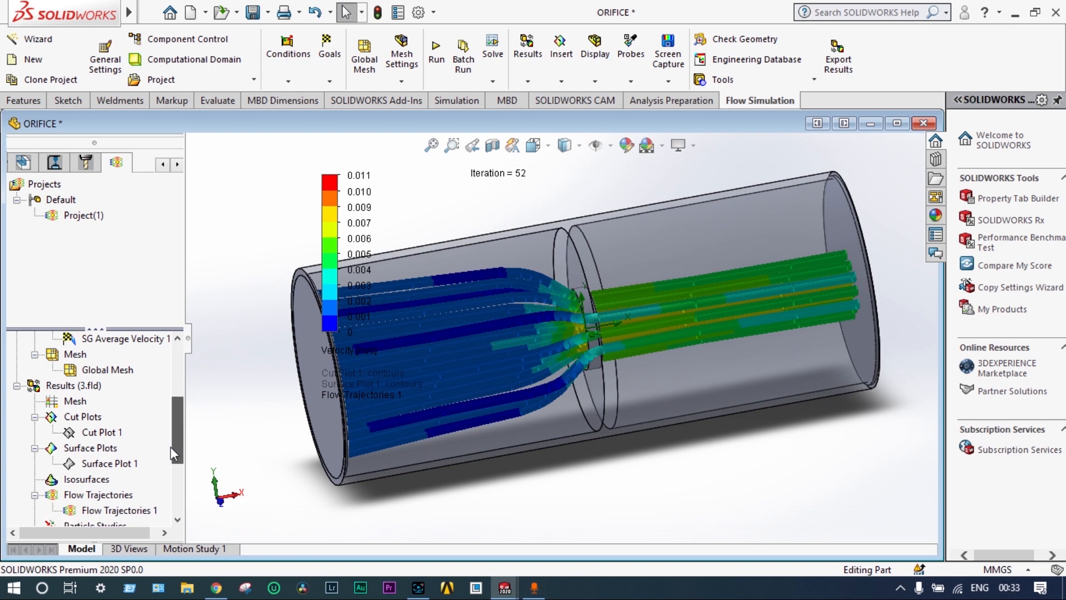
right_click(114, 514)
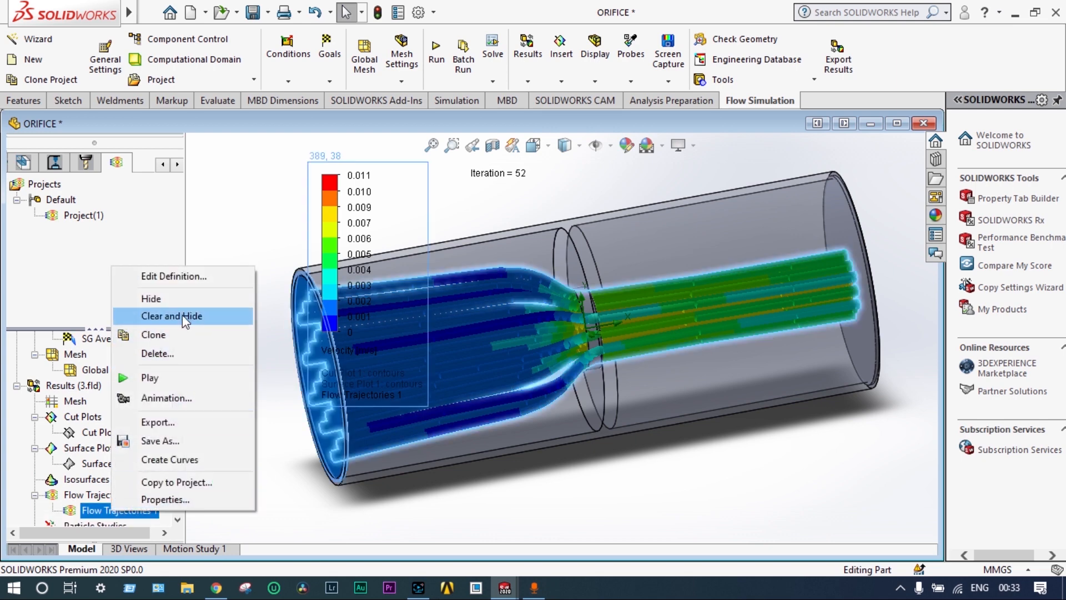
left_click(182, 317)
left_click(134, 513)
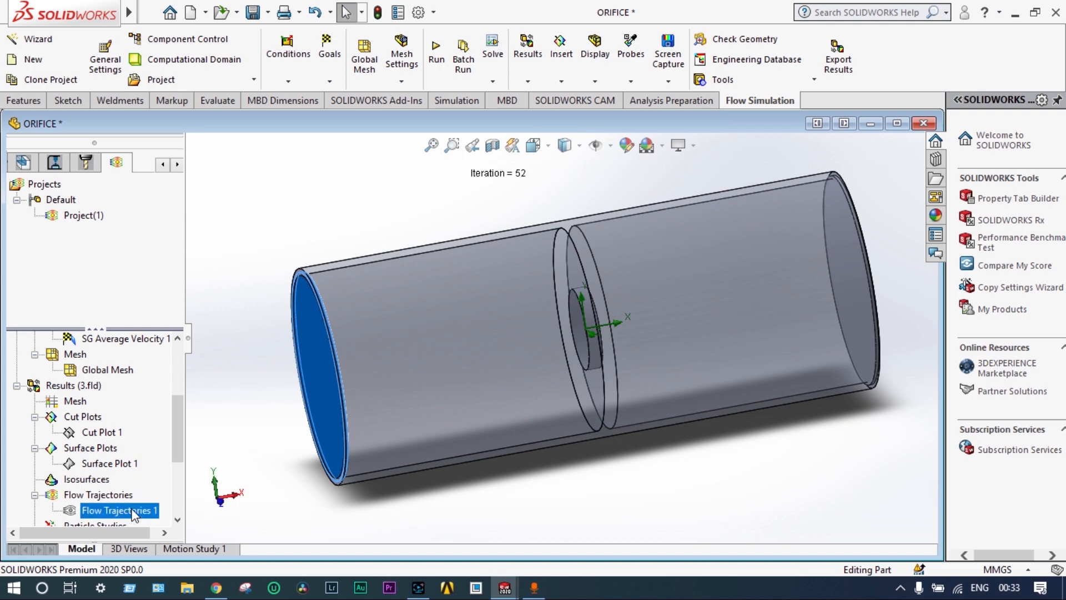
Step: Play the animation of the pipe-style flow trajectories and examine the flow through the orifice
right_click(134, 512)
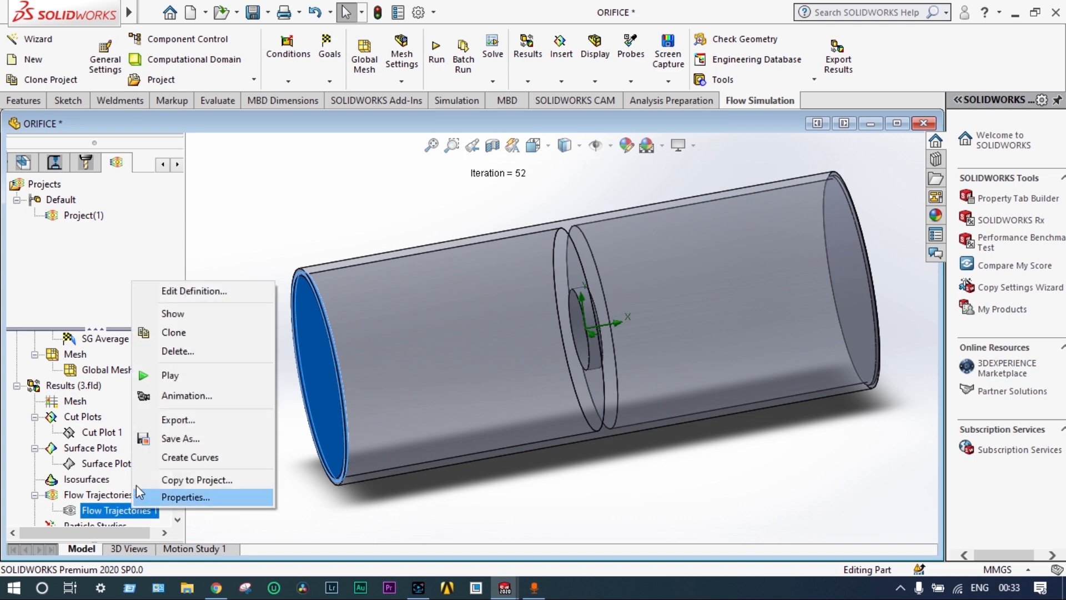
left_click(158, 376)
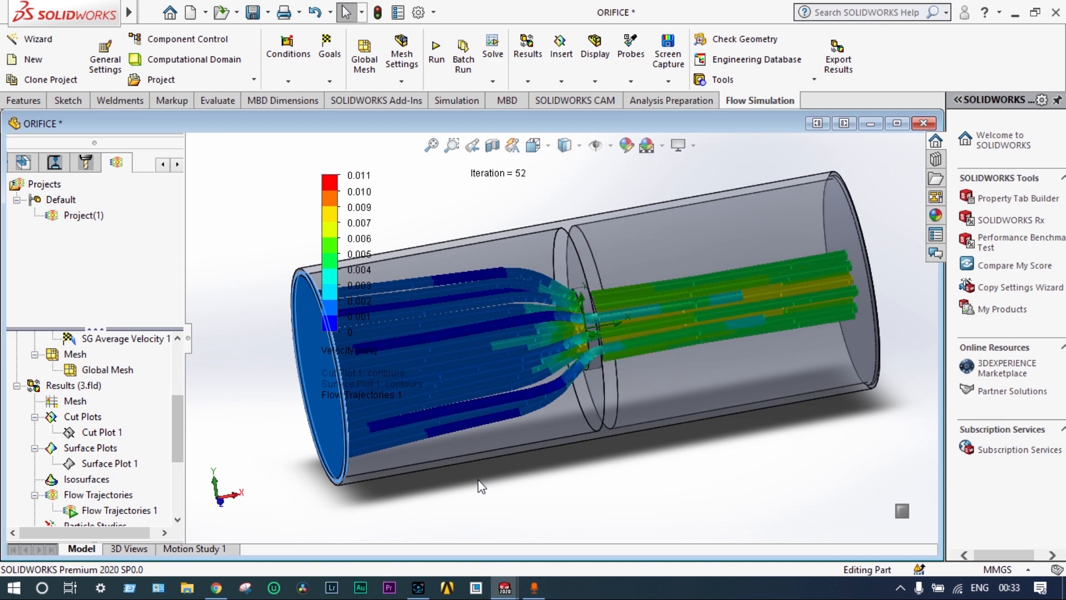
middle_click_drag(681, 466, 652, 455)
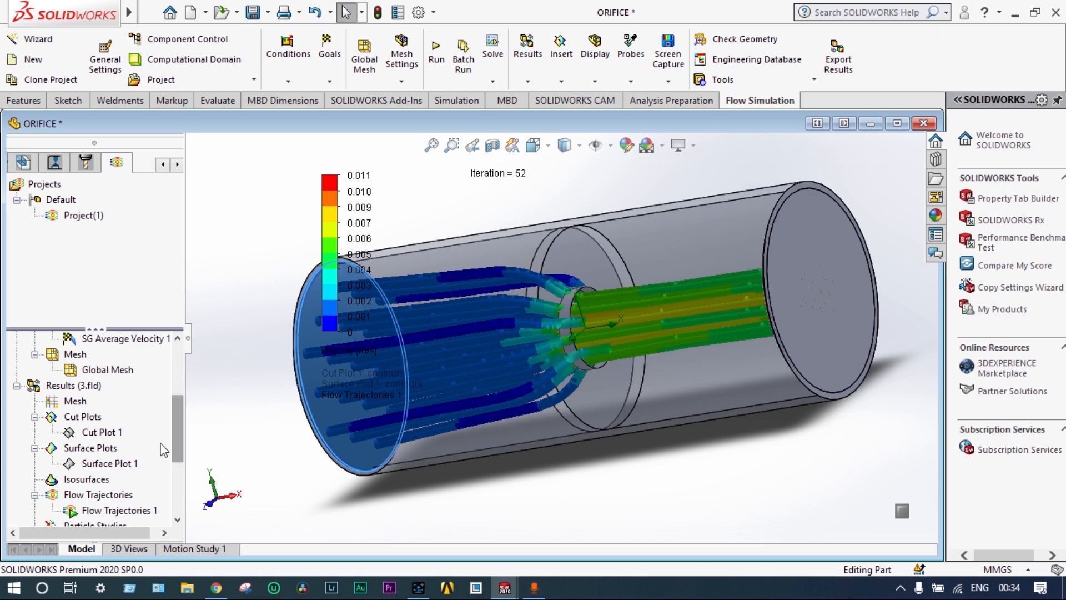
Step: Clear and hide the pipe-style flow trajectories and redefine them to be drawn as Arrows
right_click(115, 508)
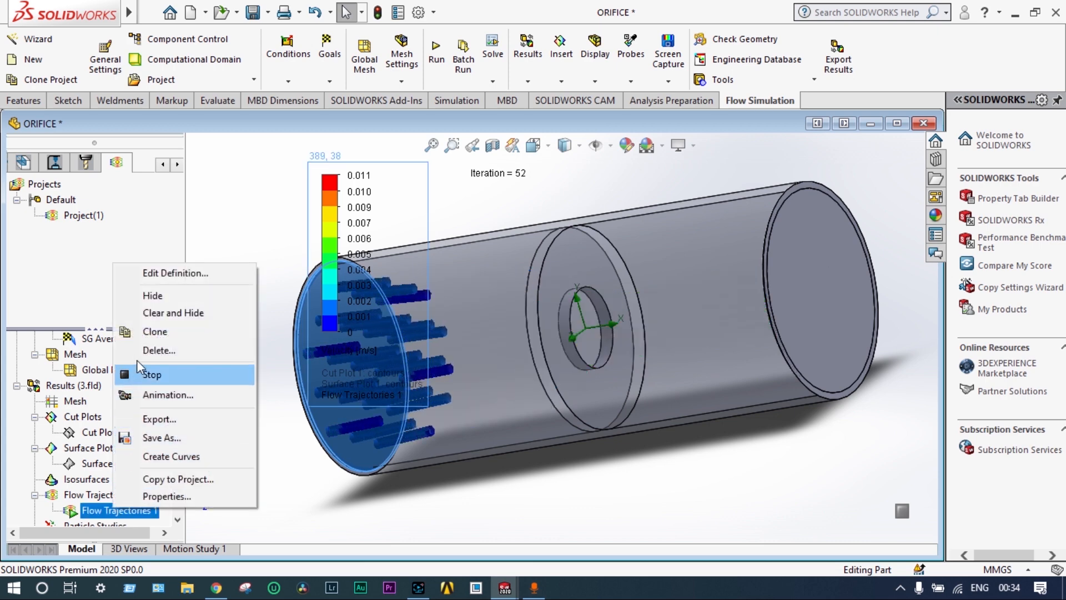
left_click(156, 314)
right_click(133, 512)
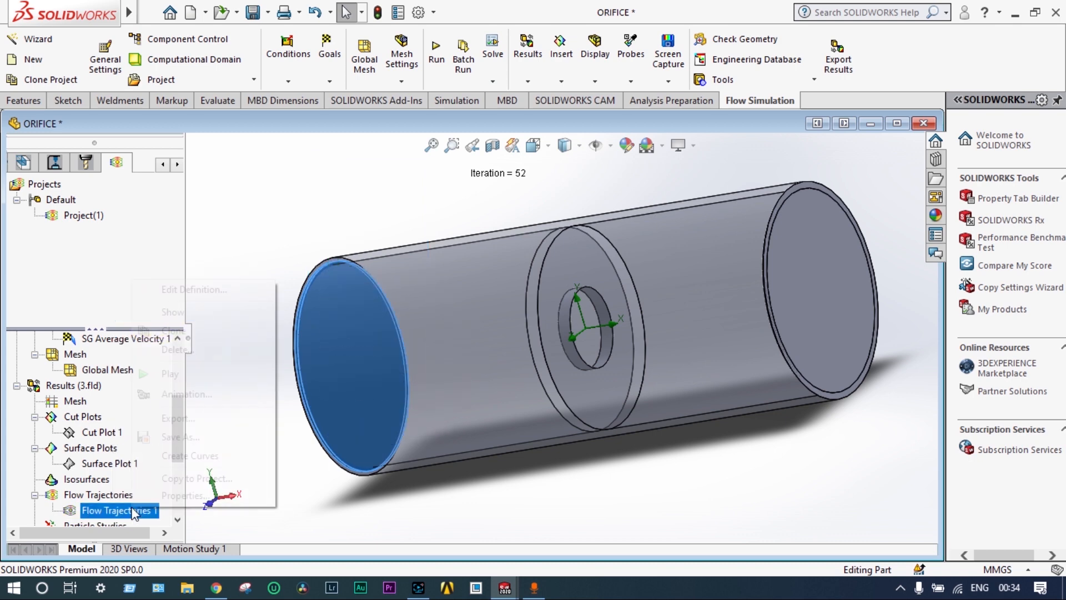
left_click(172, 291)
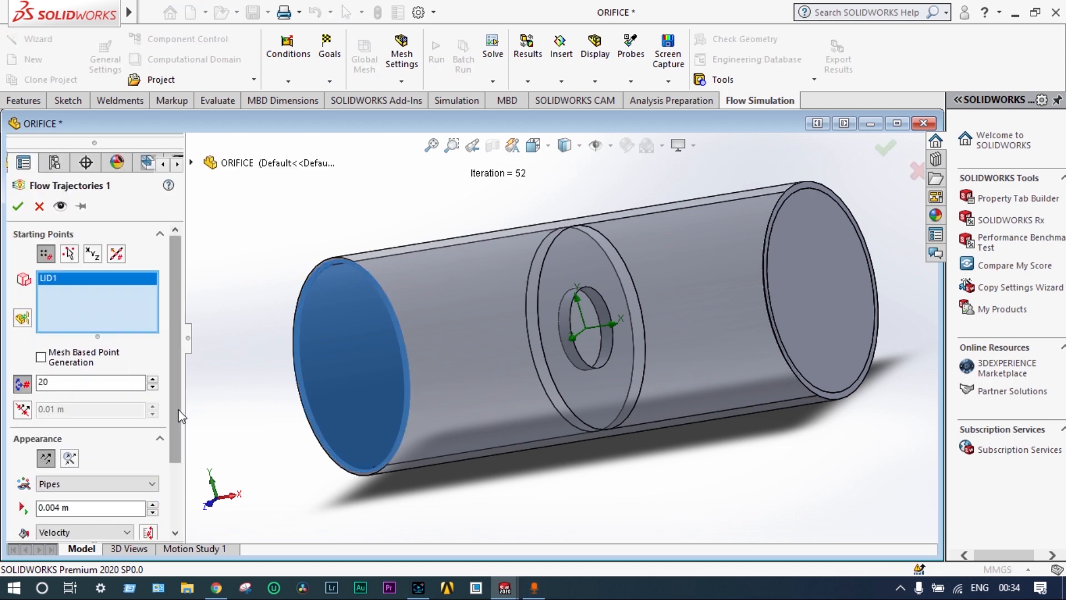
left_click(150, 484)
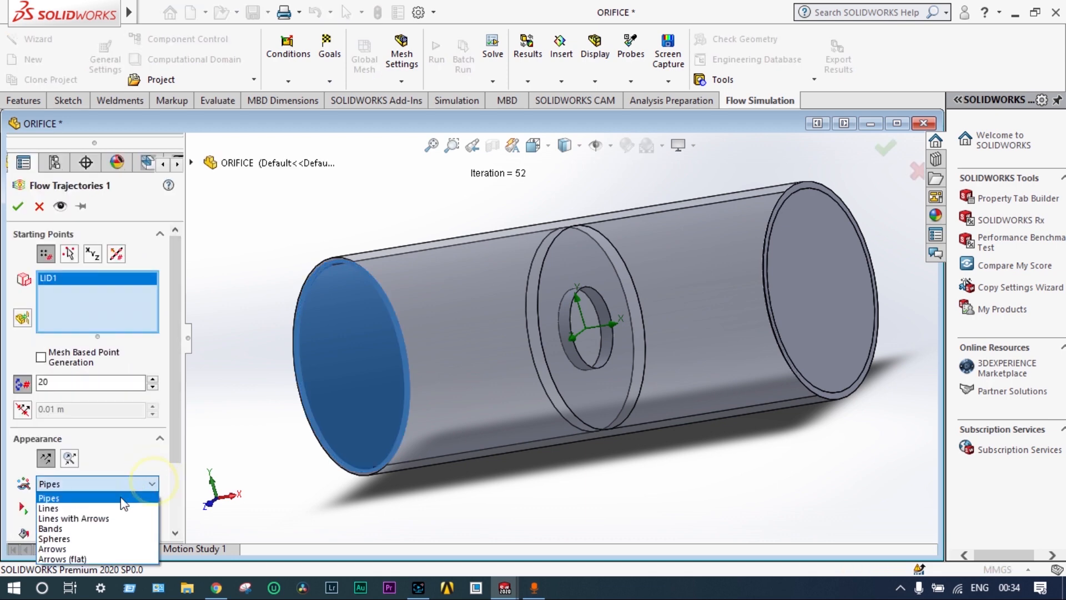
left_click(93, 549)
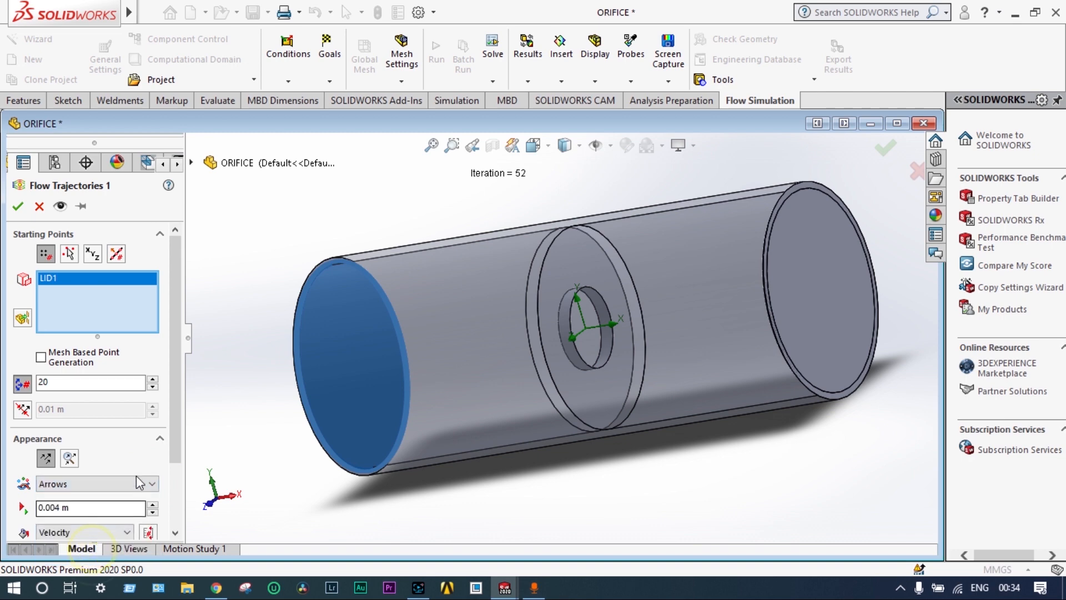
scroll(60, 512, "down", 1)
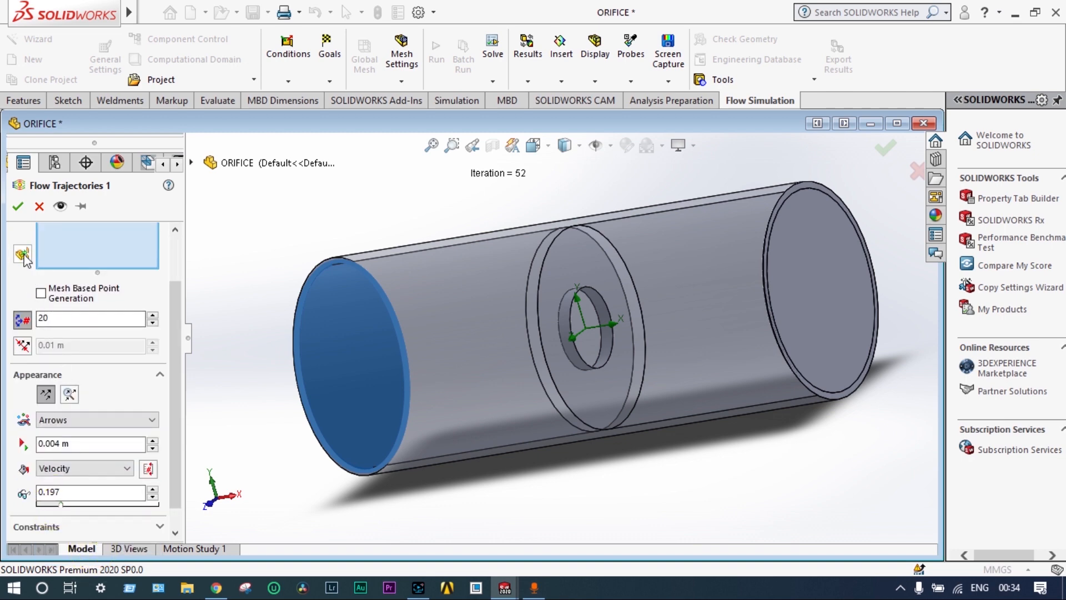
left_click(18, 208)
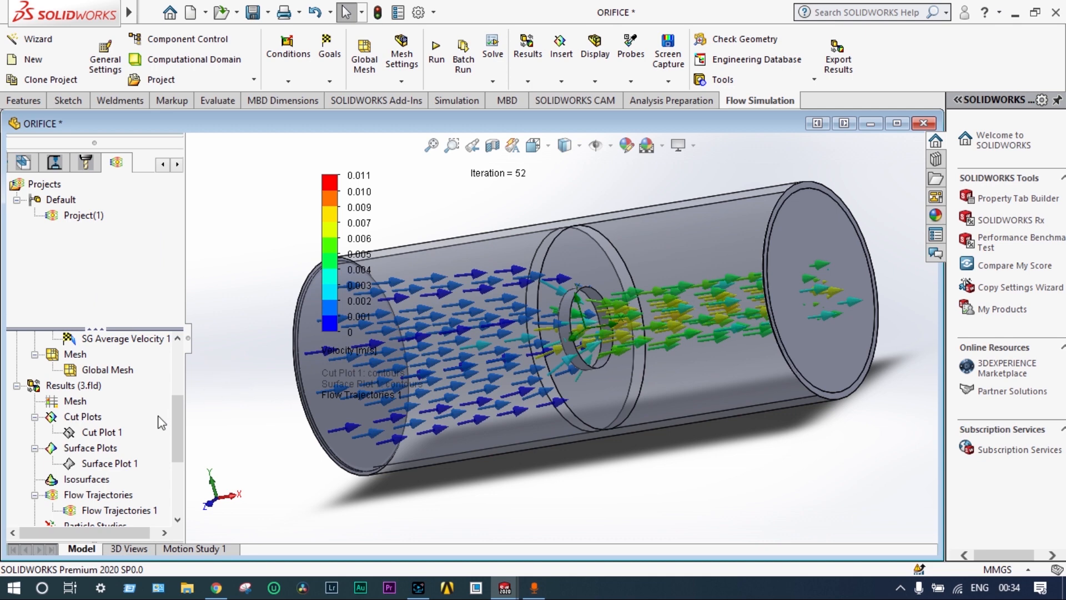
Step: Clear and hide the arrow-style flow trajectories
left_click_drag(176, 409, 176, 424)
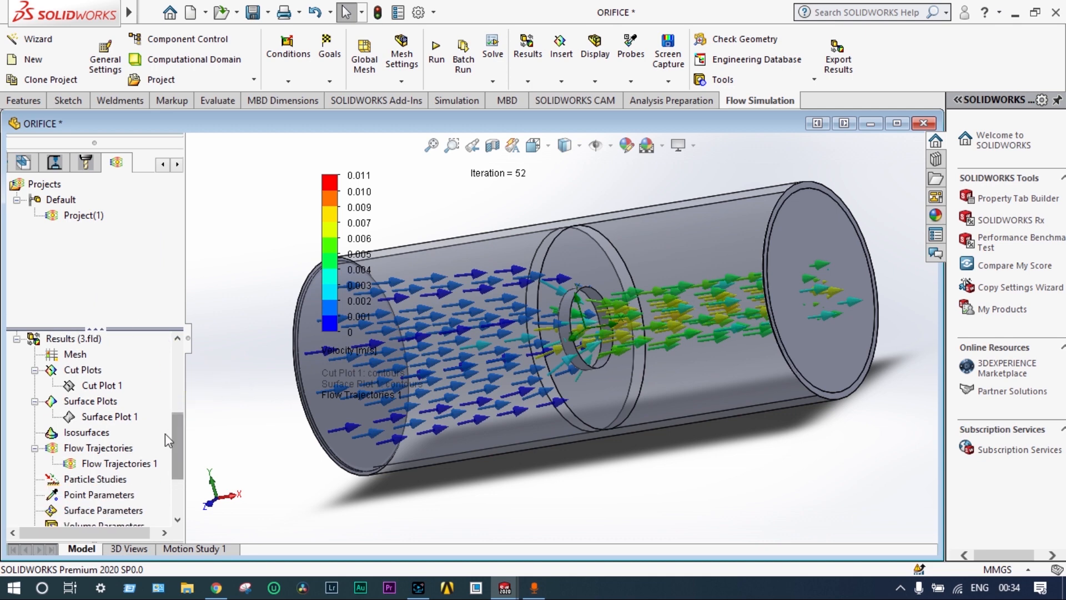
left_click(132, 464)
right_click(127, 470)
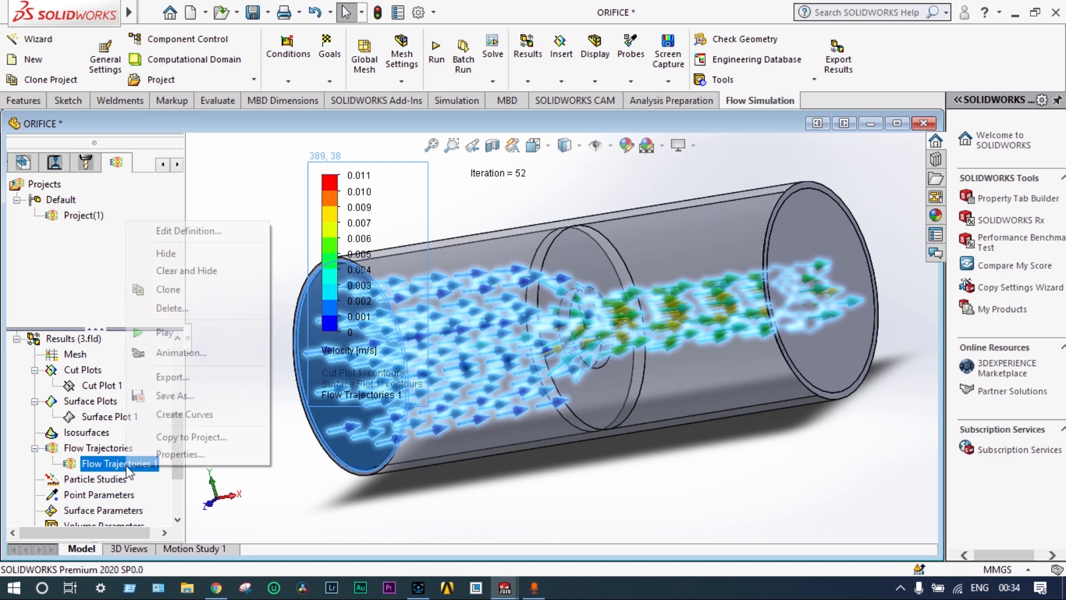
left_click(165, 272)
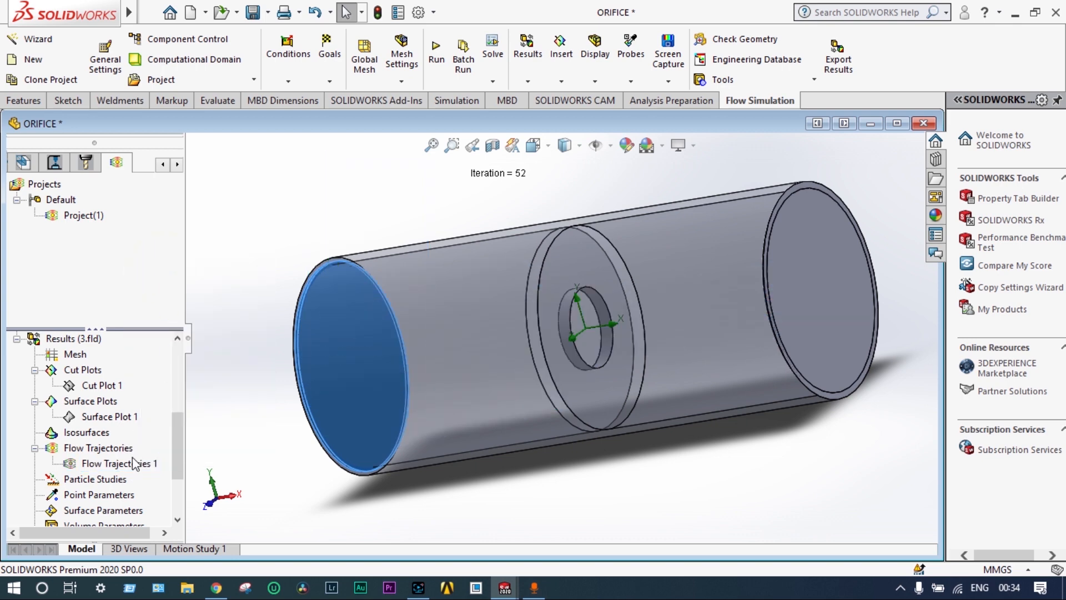
Step: Play the animation of the arrow-style flow trajectories and examine the velocity through the orifice
left_click(127, 467)
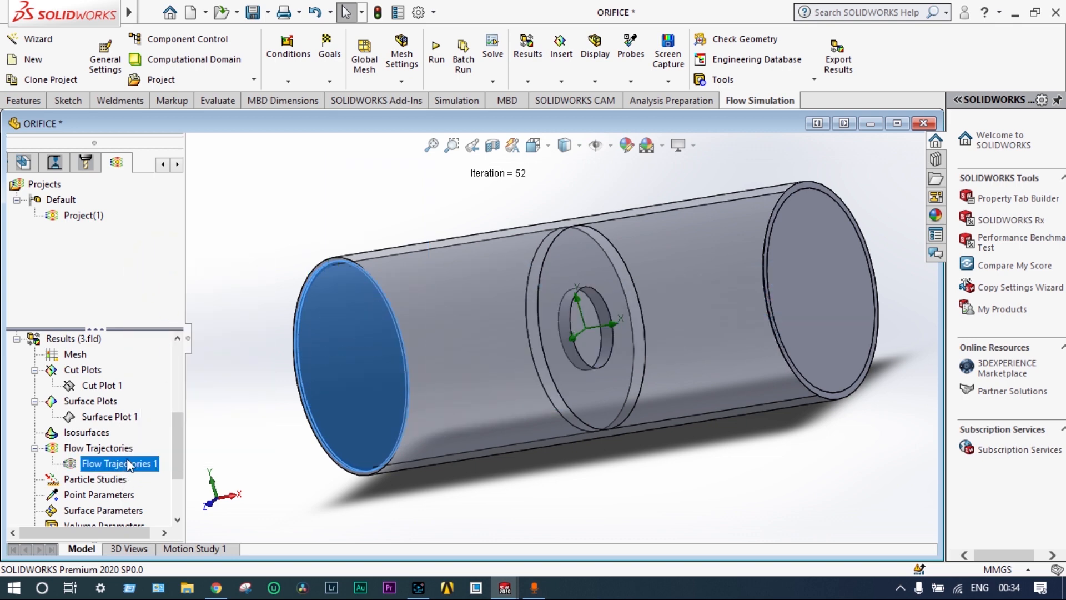
right_click(126, 463)
left_click(158, 324)
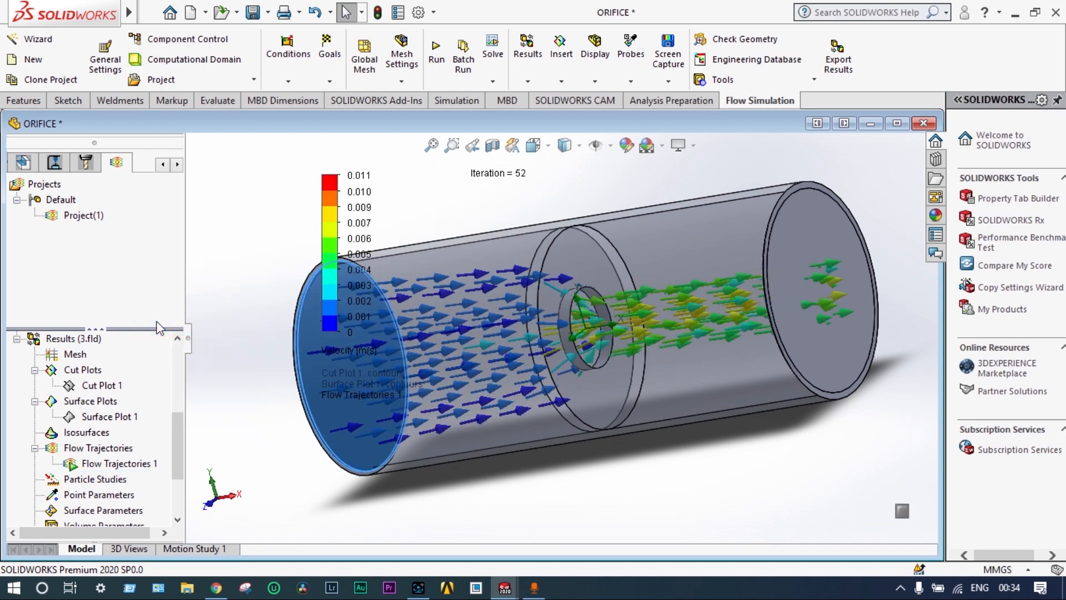
scroll(633, 413, "down", 2)
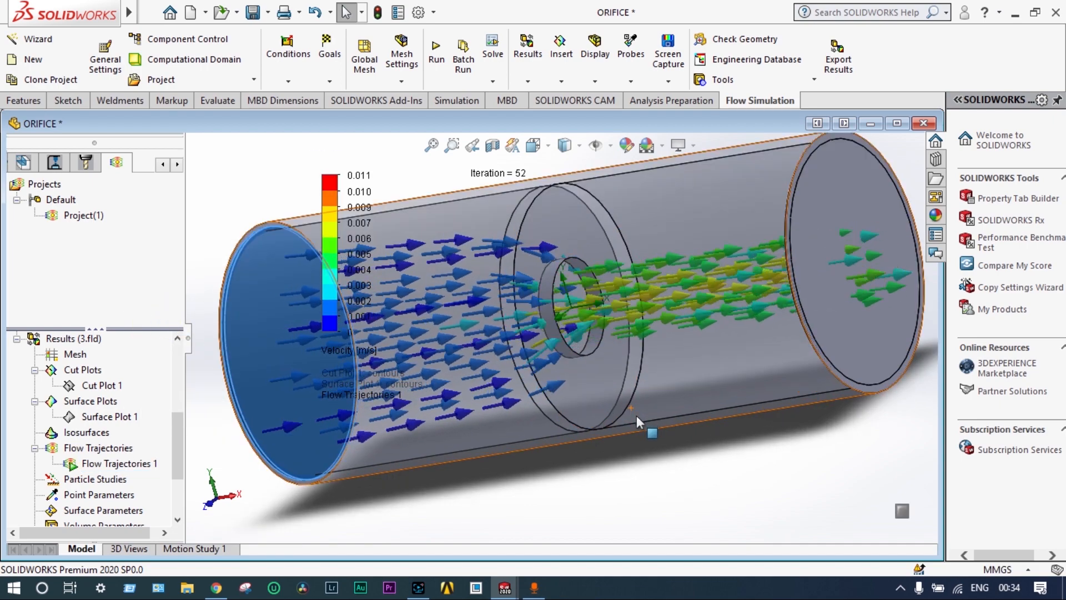
scroll(637, 423, "up", 1)
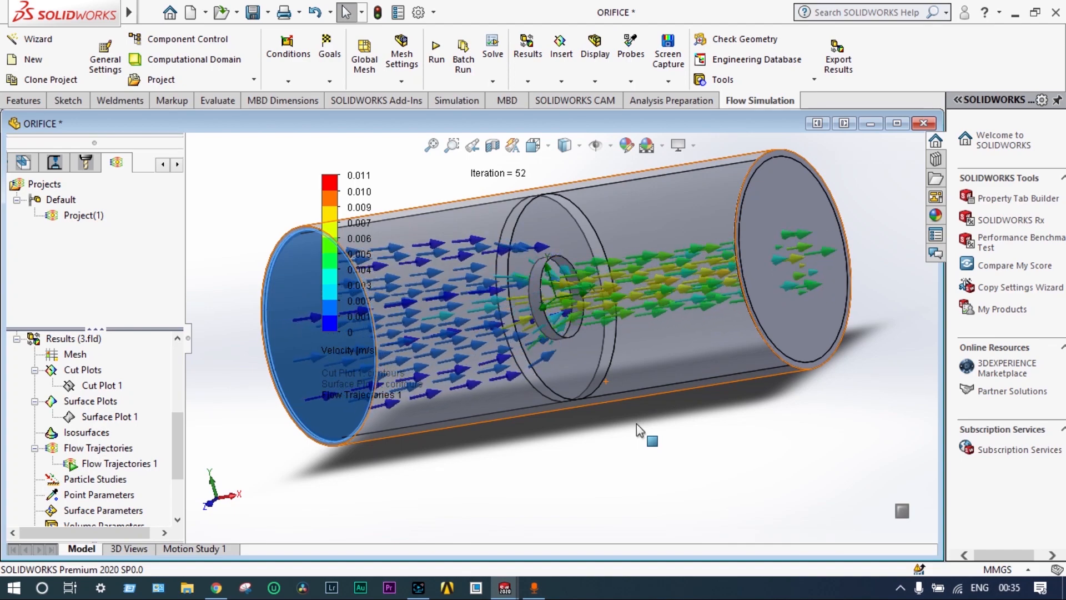
right_click(129, 465)
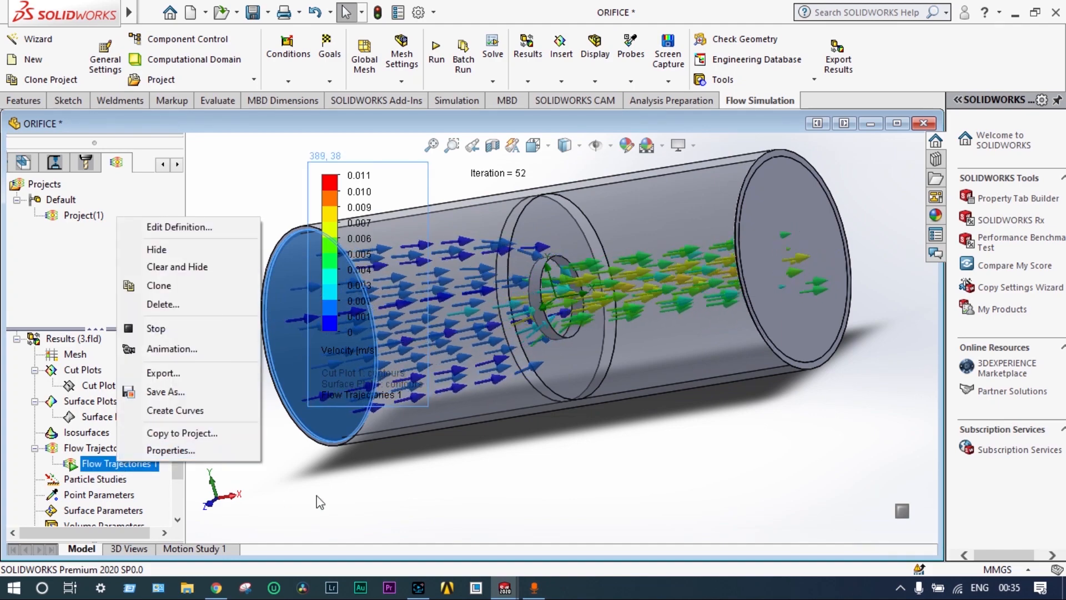
left_click(356, 489)
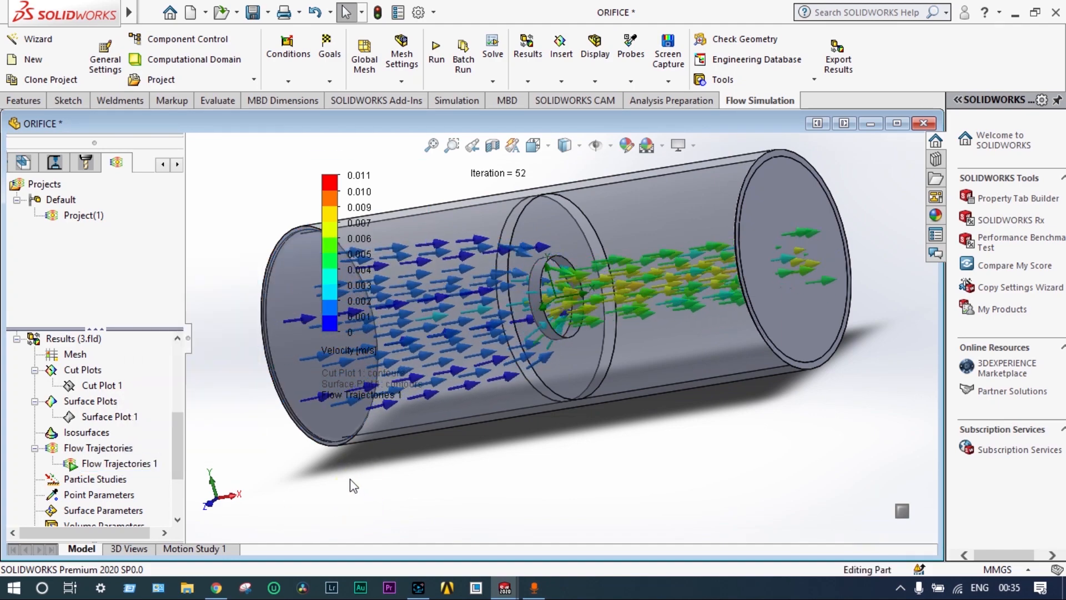
Step: Switch the flow trajectories' displayed parameter to Pressure, and clear and hide them after viewing
key("f")
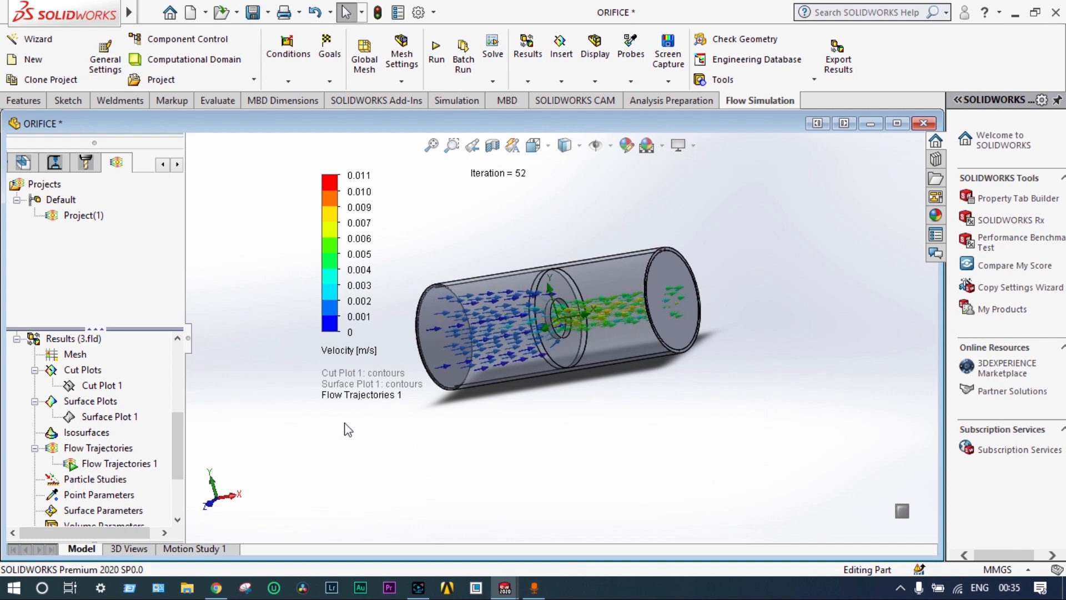
scroll(361, 389, "down", 2)
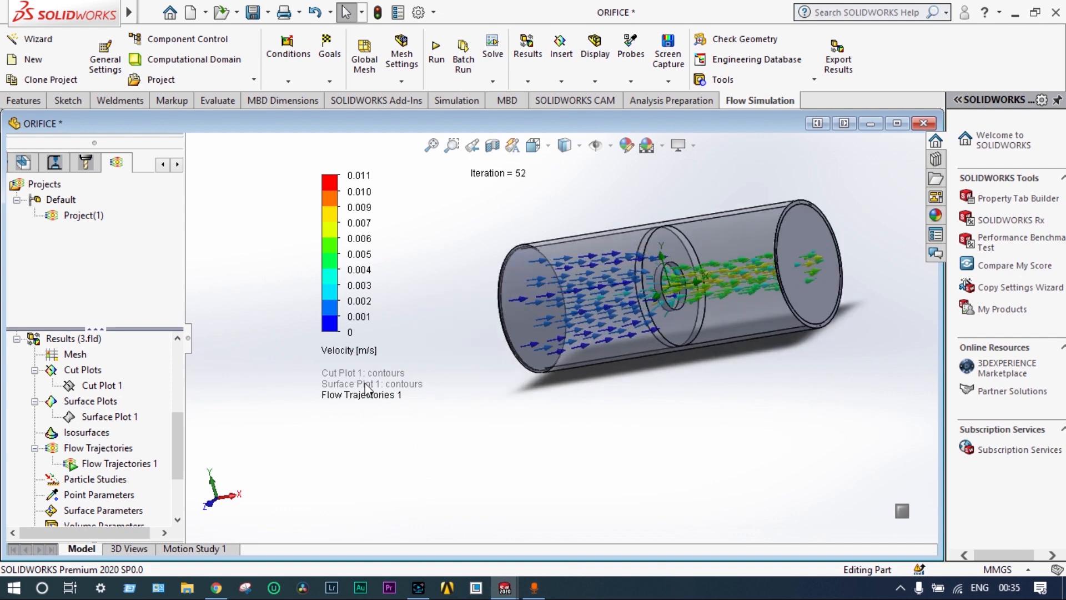
left_click(358, 351)
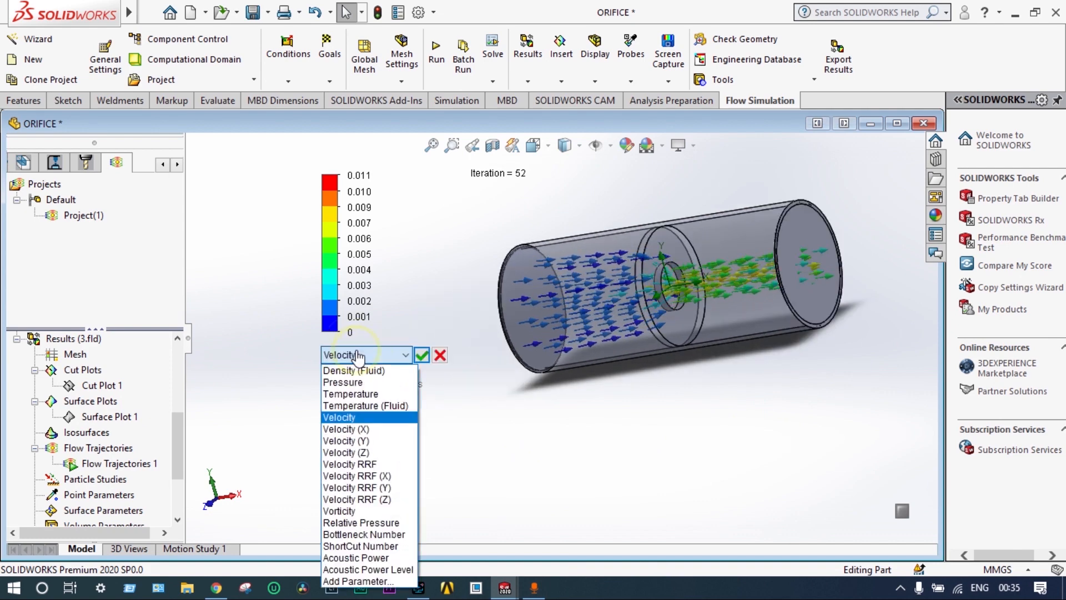
left_click(359, 383)
left_click(422, 356)
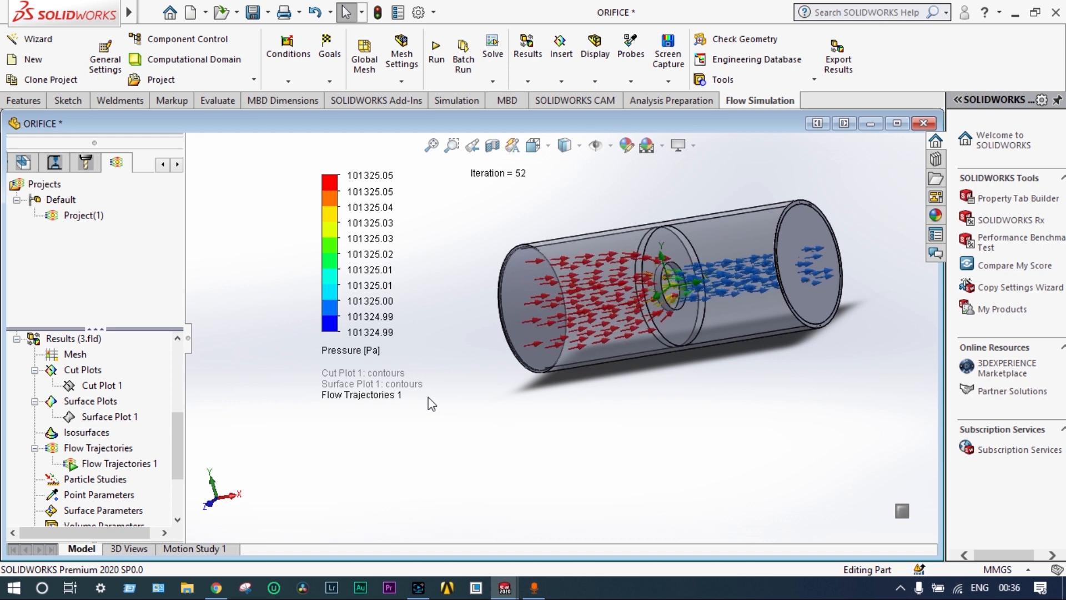
right_click(119, 466)
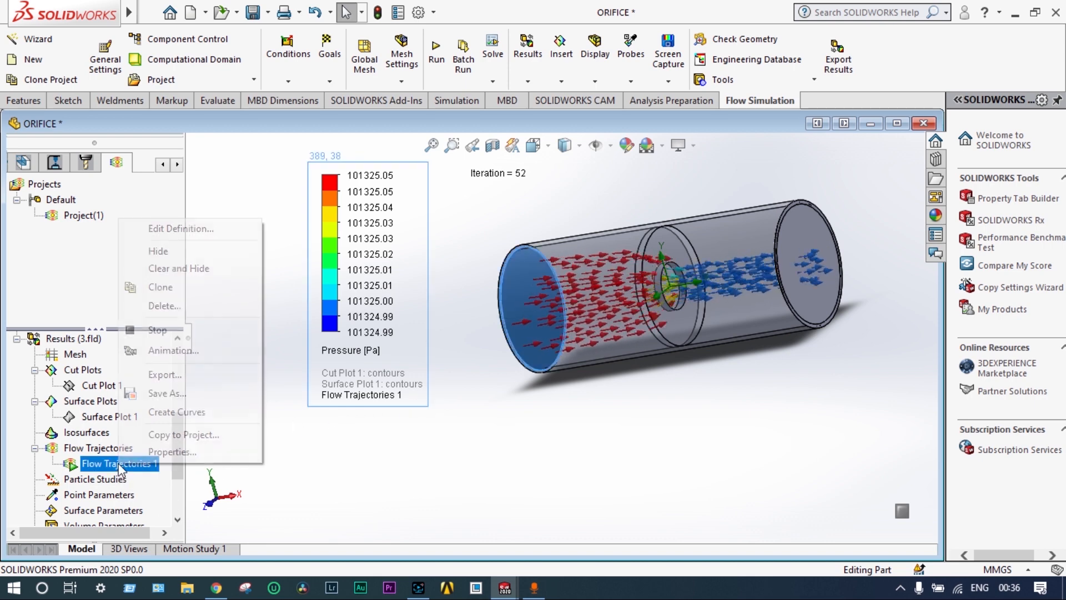
left_click(175, 270)
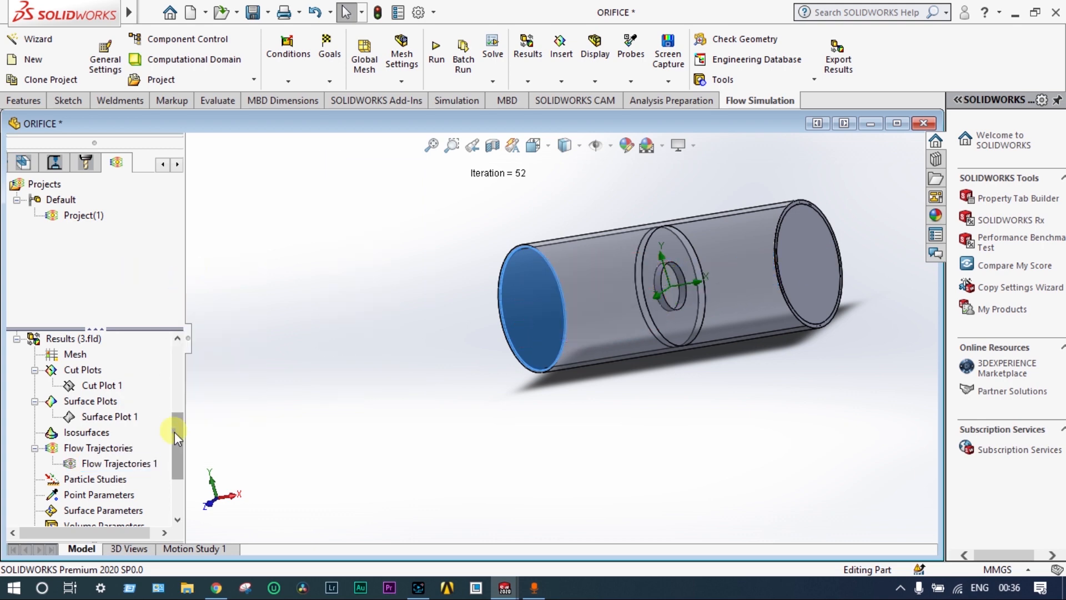
Step: Start a particle study with the wizard and choose the liquid Water as the first injection's particle material
left_click_drag(174, 431, 175, 445)
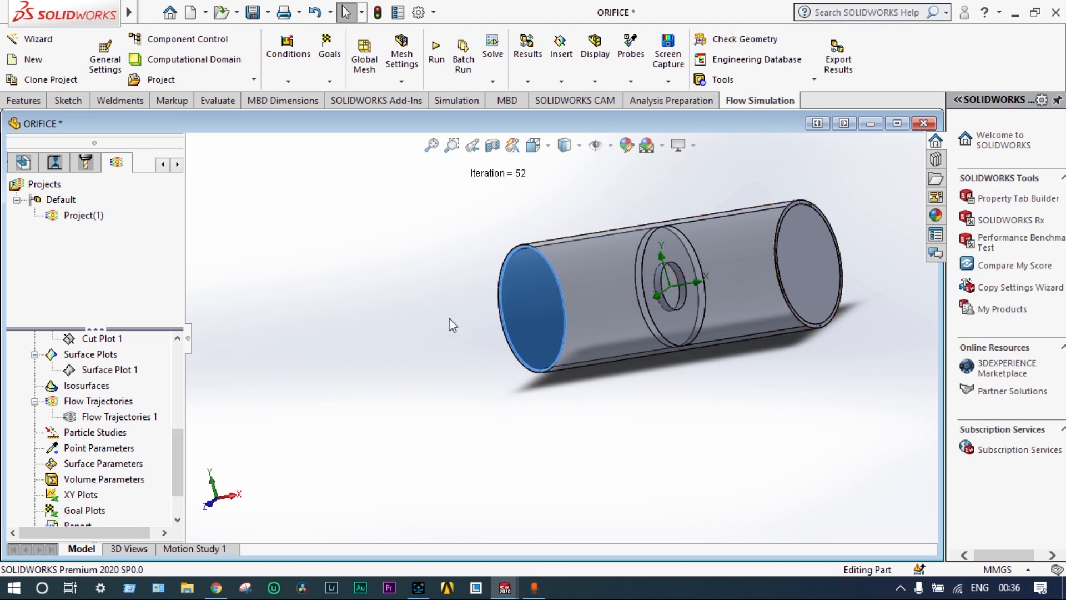
middle_click_drag(449, 327, 541, 309)
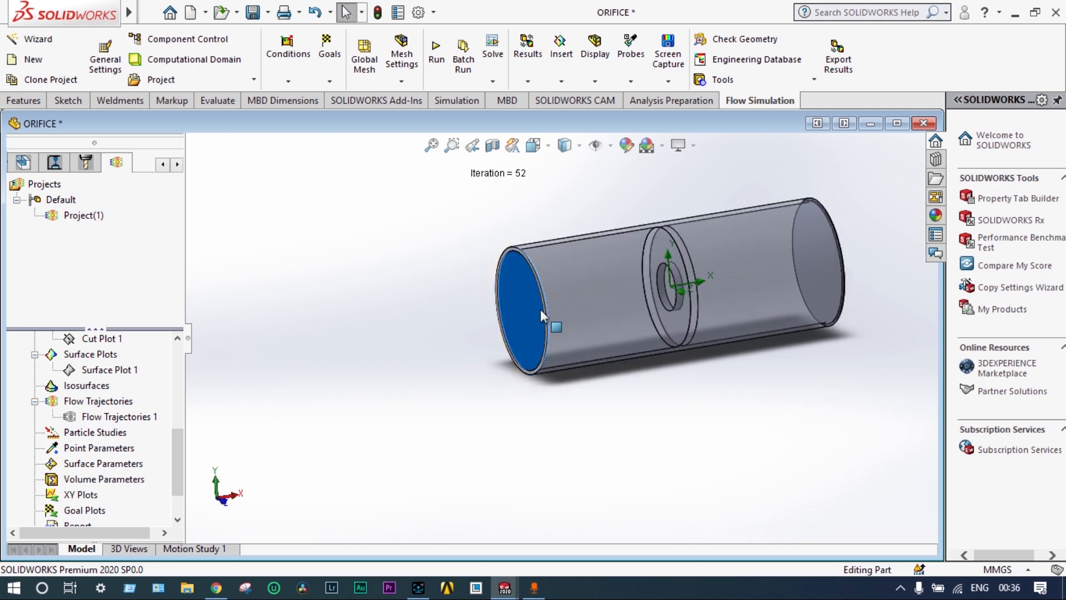
right_click(118, 435)
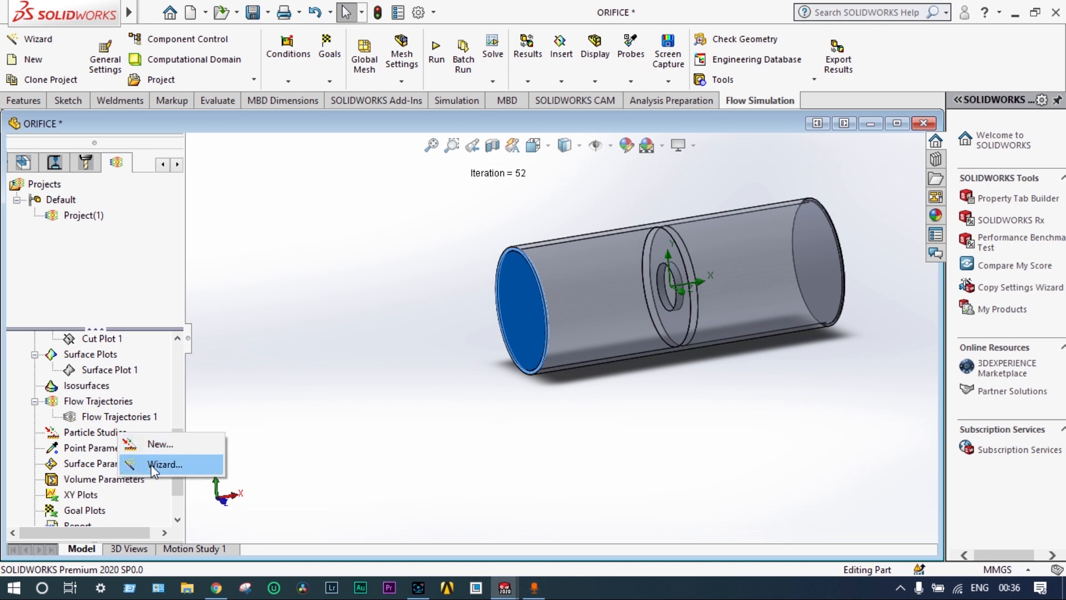
left_click(154, 467)
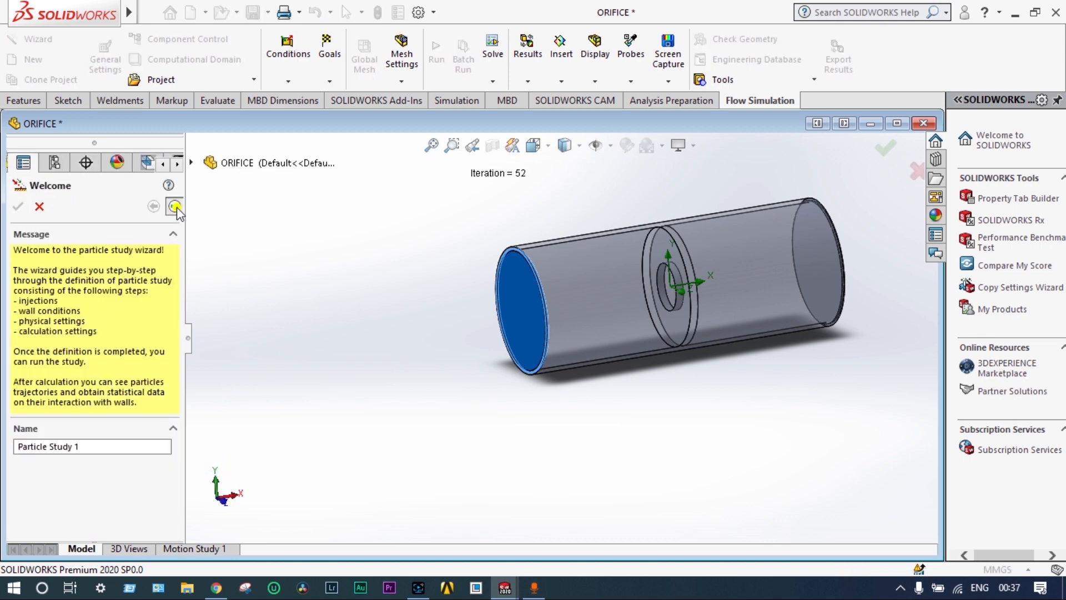
left_click(176, 209)
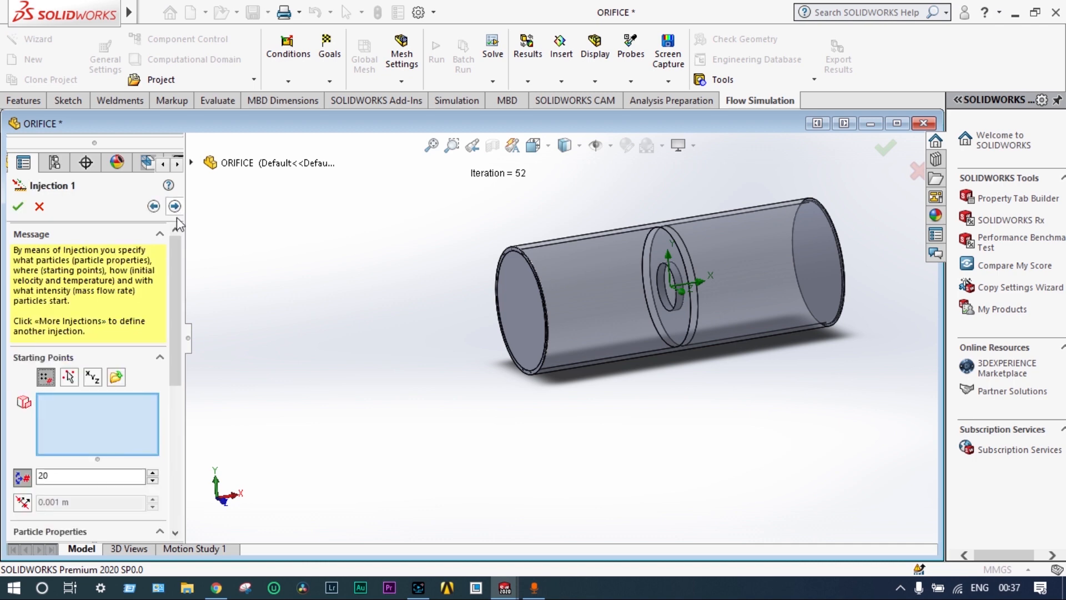
left_click_drag(173, 308, 151, 436)
left_click(62, 435)
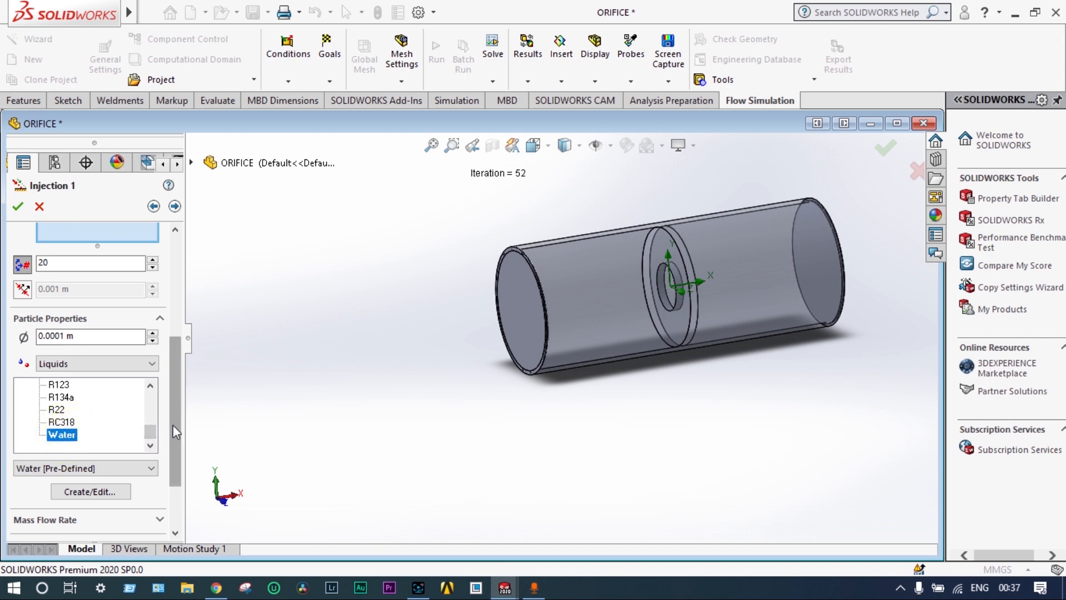
Step: Select the lid body LID1 at the tube's inlet end as the starting surface for the injection
left_click_drag(172, 425, 202, 340)
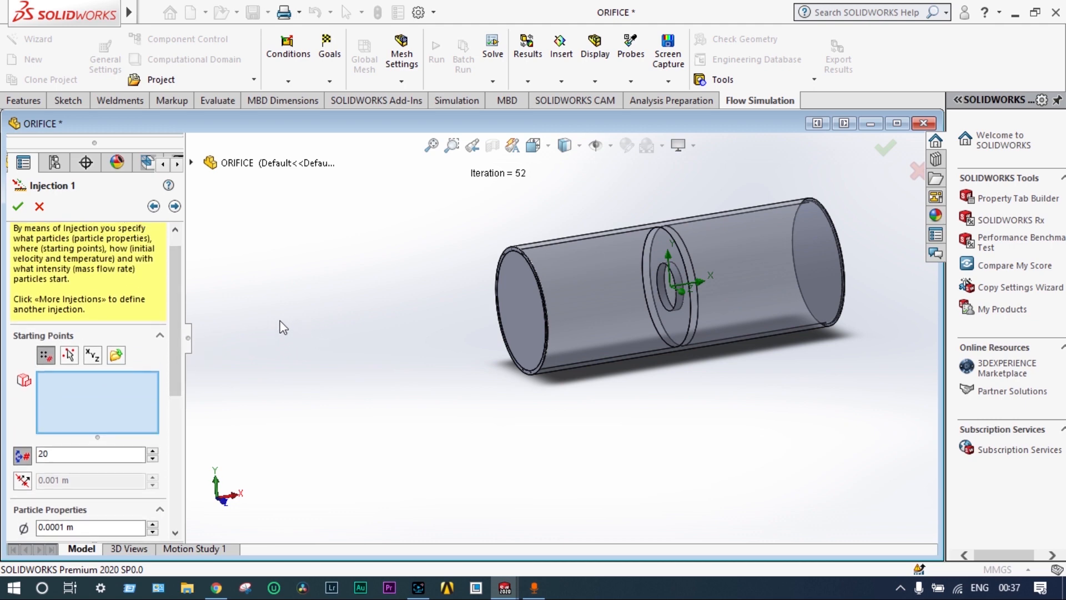
middle_click_drag(283, 328, 313, 319)
right_click(565, 309)
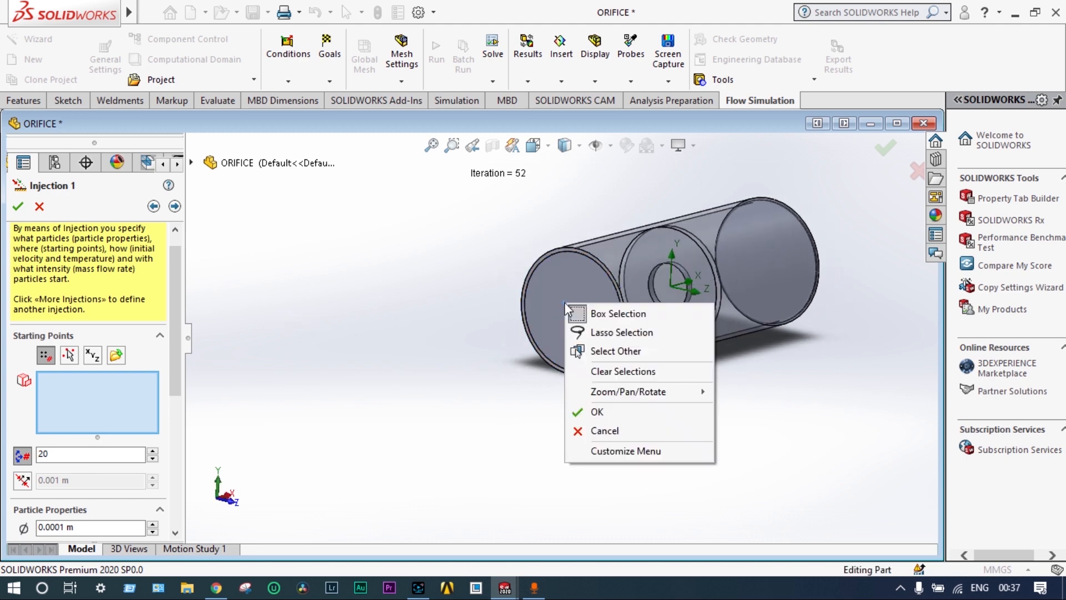
left_click(594, 351)
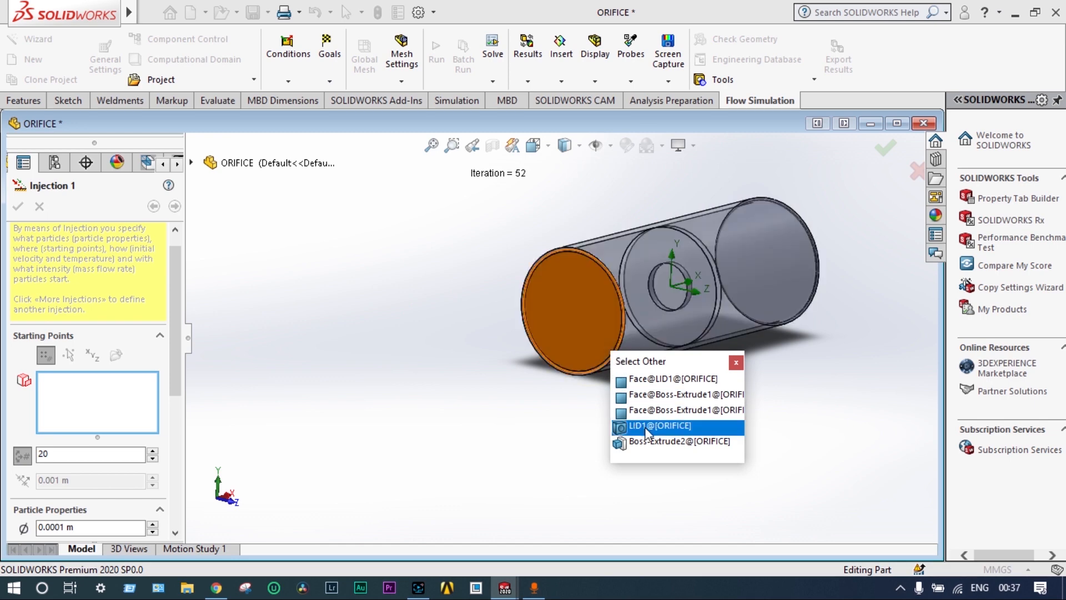
left_click(646, 427)
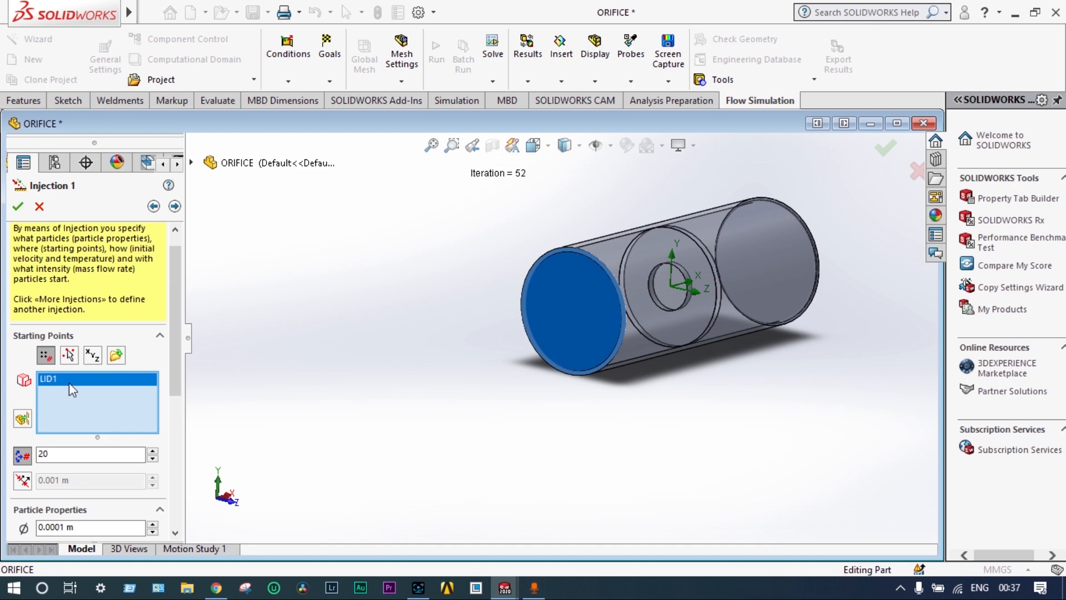
Step: Accept the injection with LID1 as its starting surface and run the particle study
left_click(18, 206)
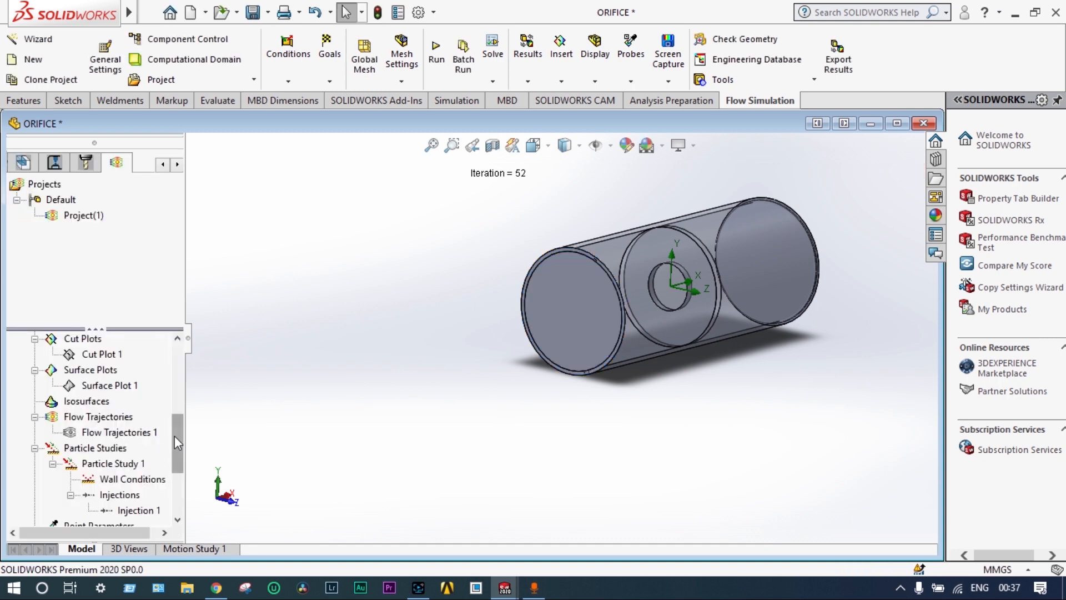
left_click_drag(175, 436, 175, 453)
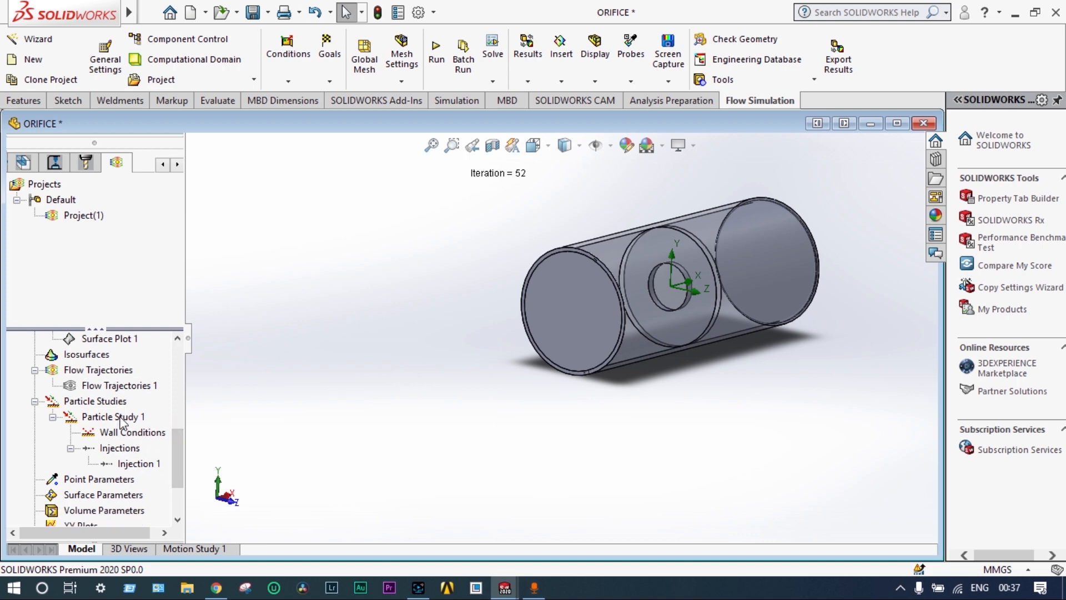
right_click(123, 423)
left_click(136, 428)
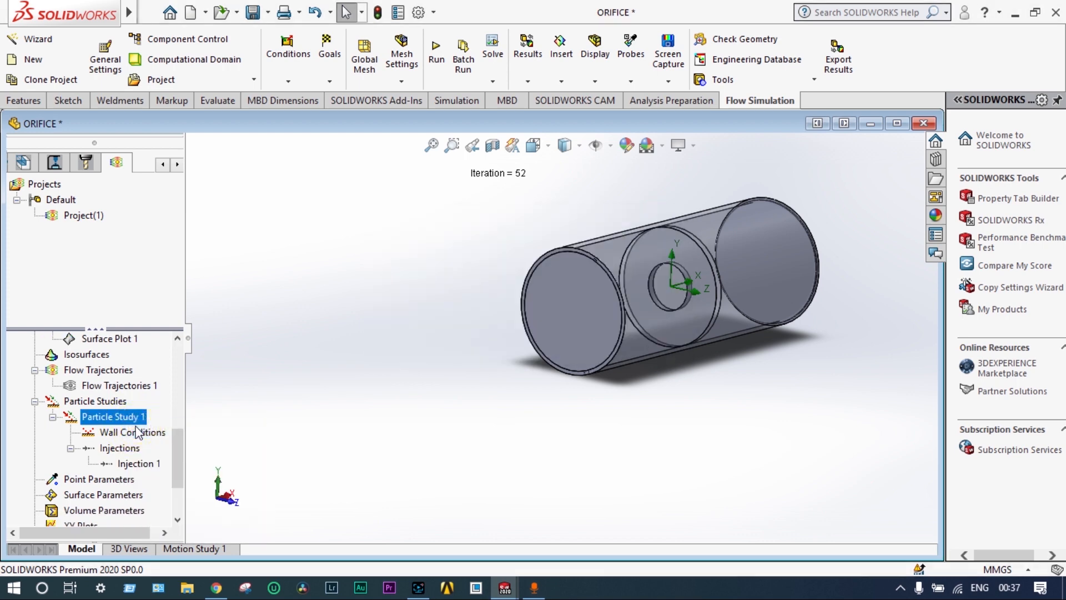
Step: Play the animation of Injection 1 and examine the pressure-coloured particles passing through the orifice
right_click(143, 465)
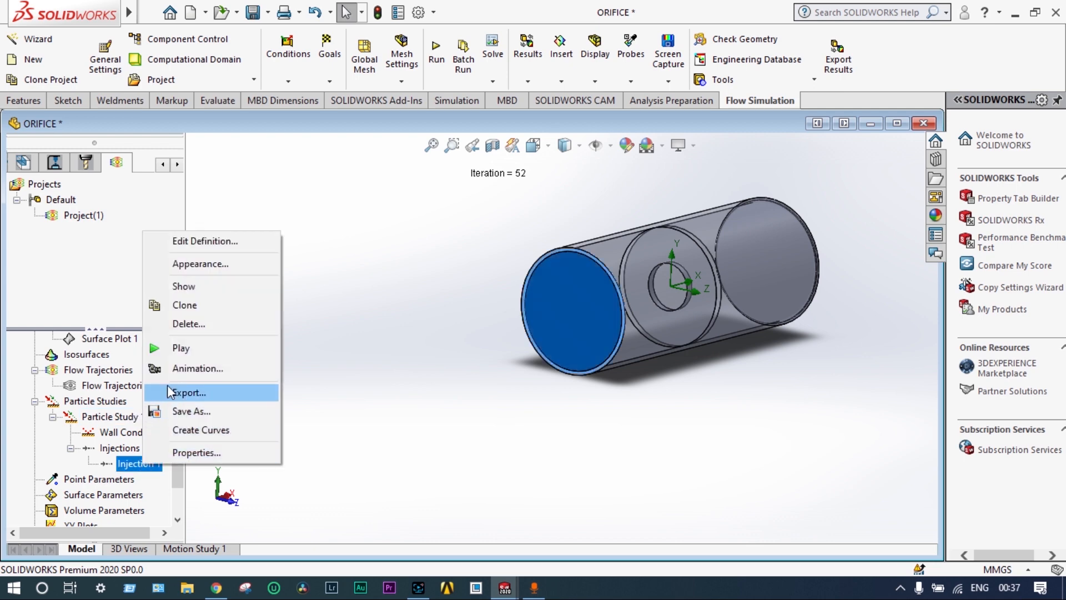
left_click(181, 348)
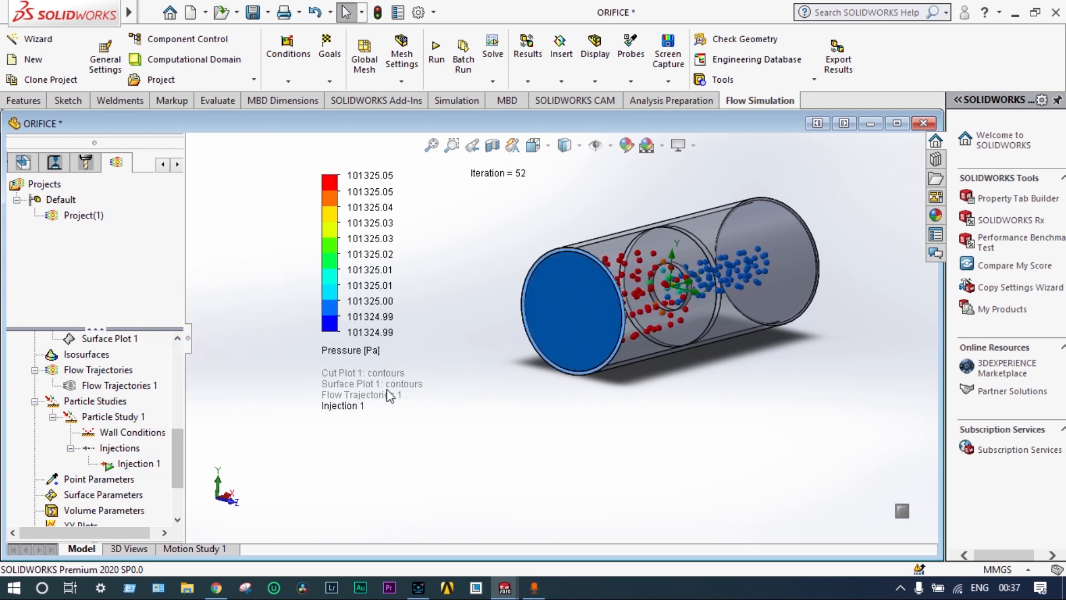
middle_click_drag(475, 412, 466, 412)
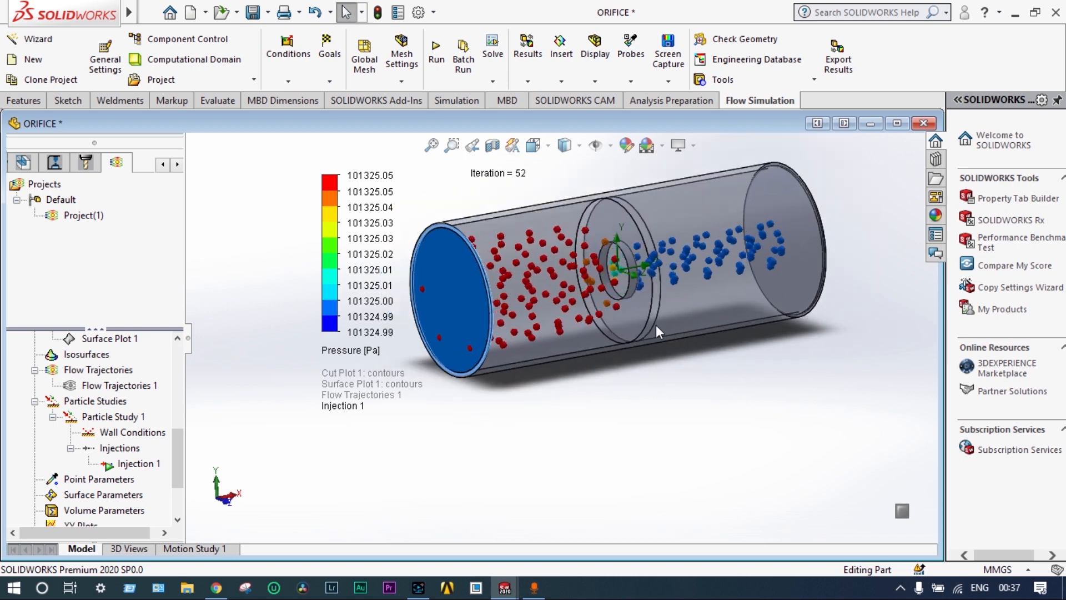
scroll(696, 241, "down", 4)
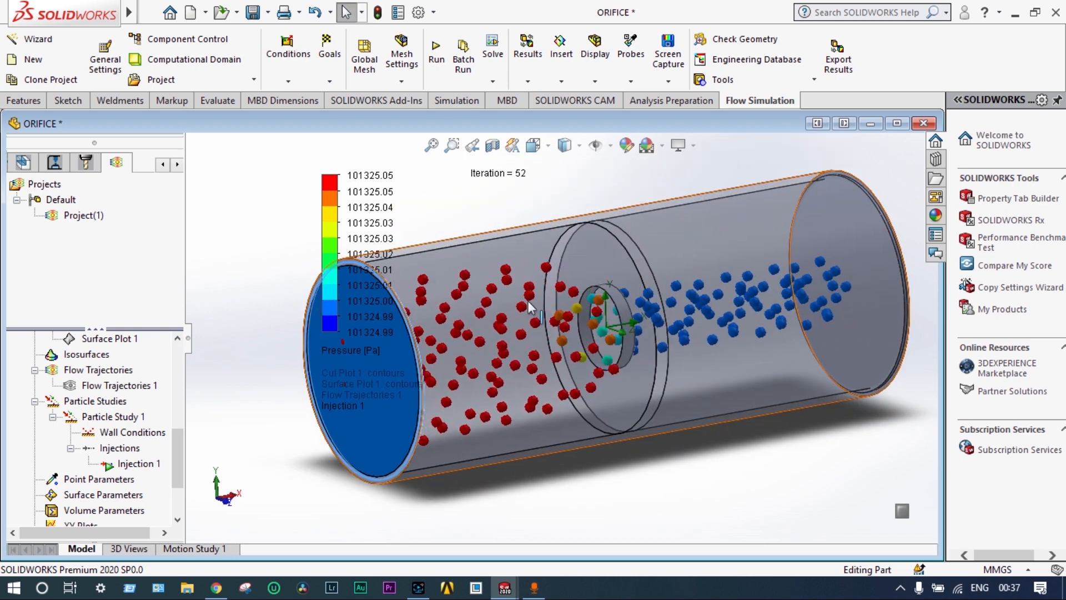
Step: Switch the particles' displayed parameter to Velocity and examine their motion before and after the orifice
left_click(365, 356)
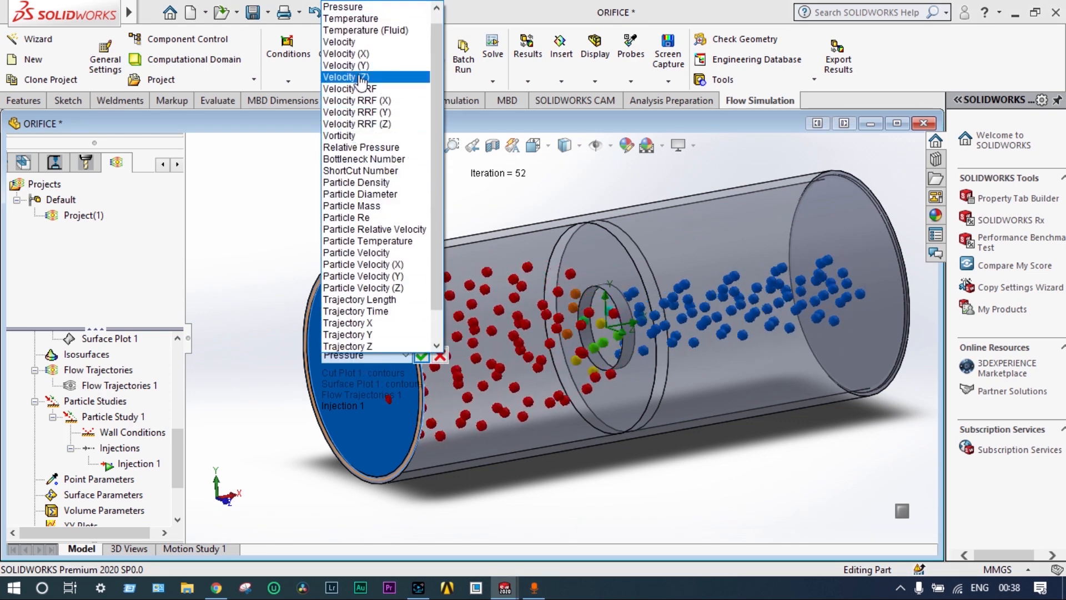
left_click(361, 42)
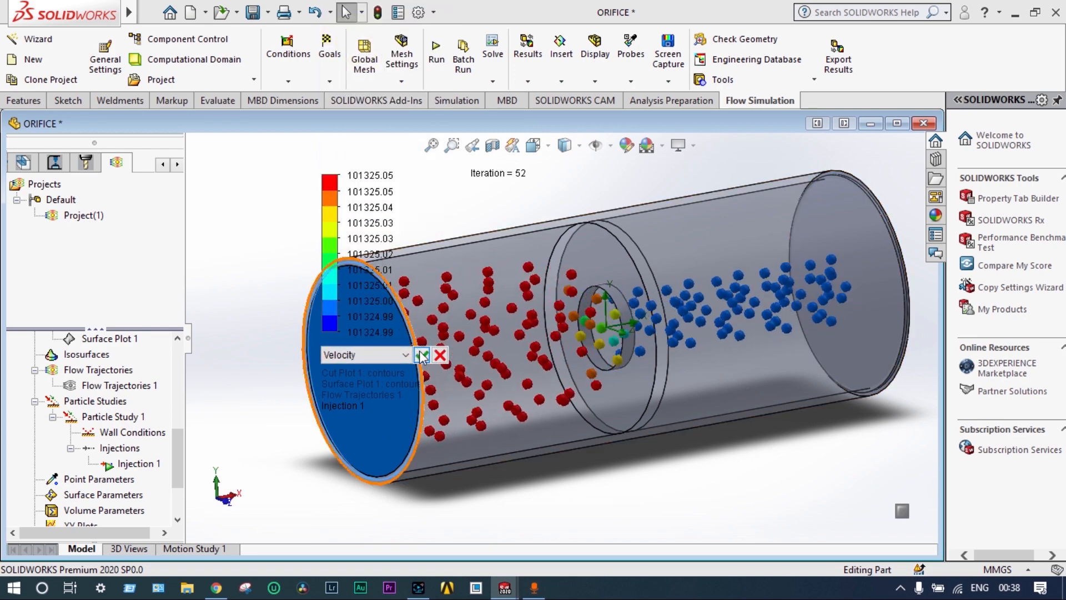
left_click(424, 355)
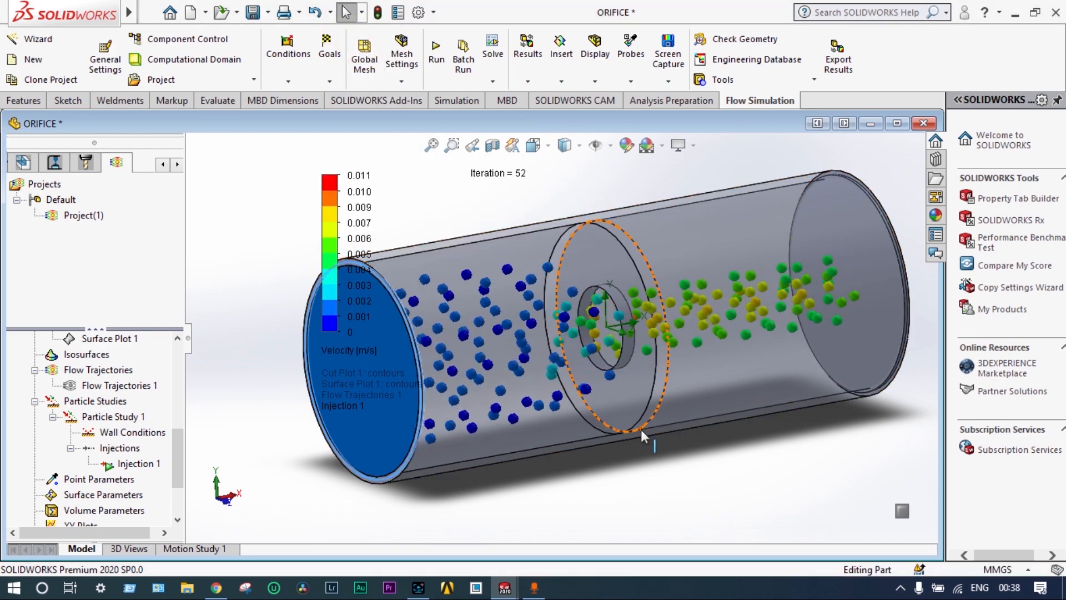
middle_click_drag(734, 435, 756, 446)
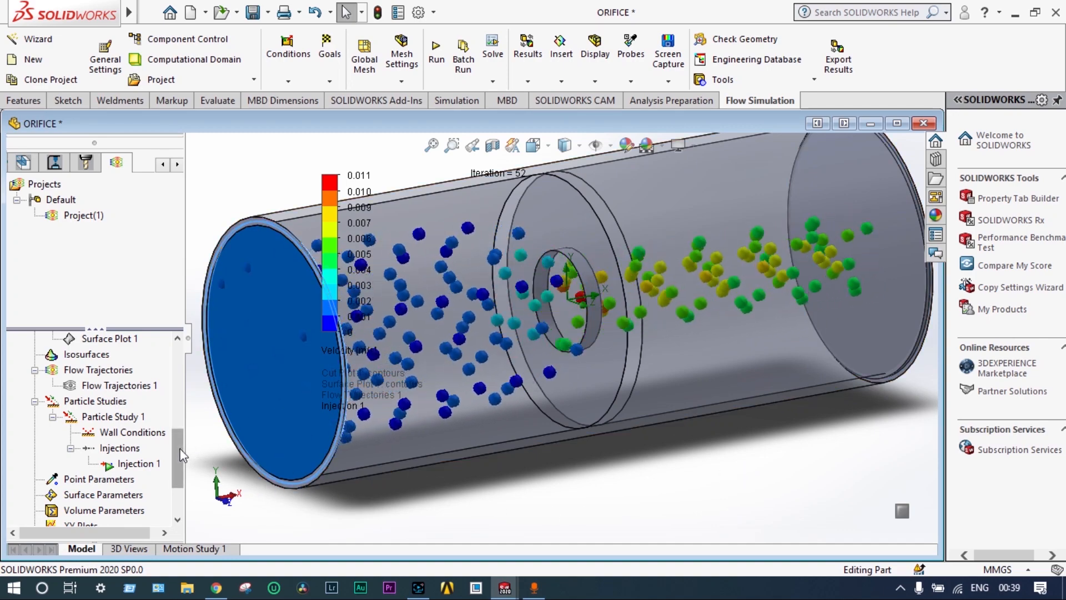
scroll(181, 451, "down", 2)
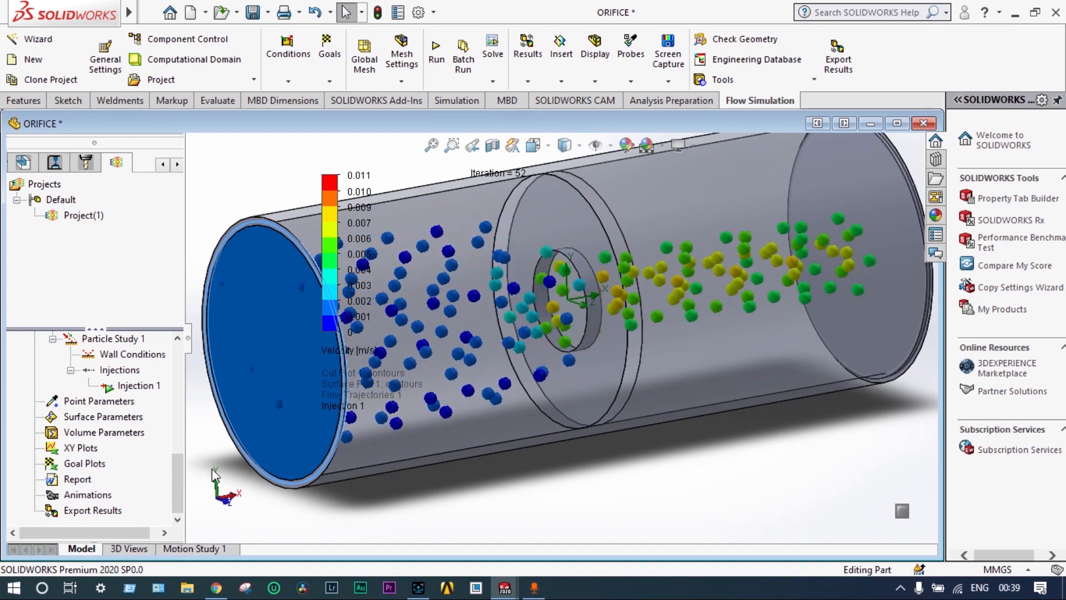
scroll(367, 478, "up", 2)
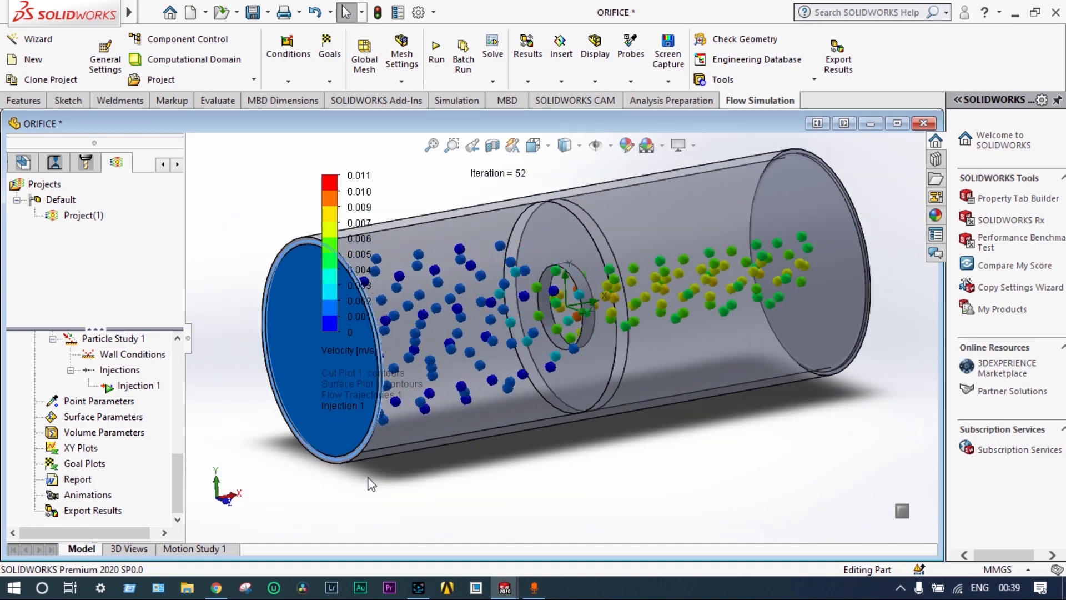
middle_click_drag(427, 500, 402, 486)
scroll(402, 486, "down", 2)
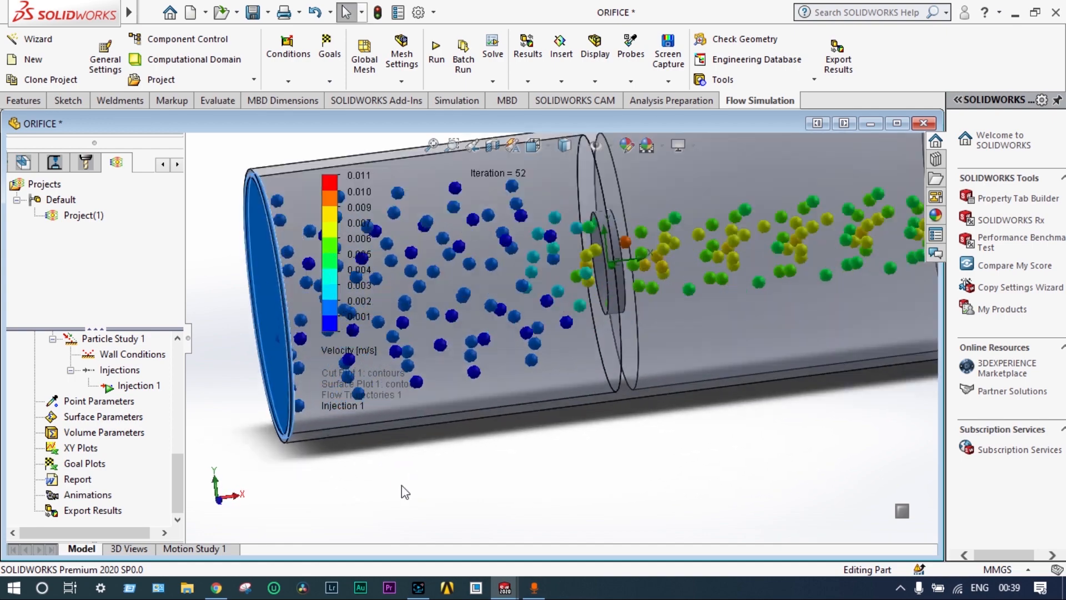